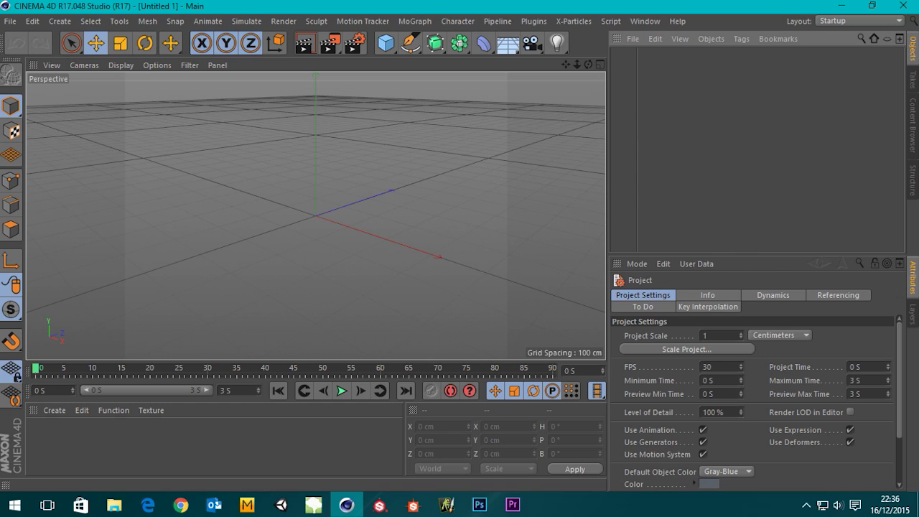
# Bring up the Mega-Fiers Asset Store page in Chrome and restore the browser to a smaller window
pyautogui.hotkey('alt', 'Tab')
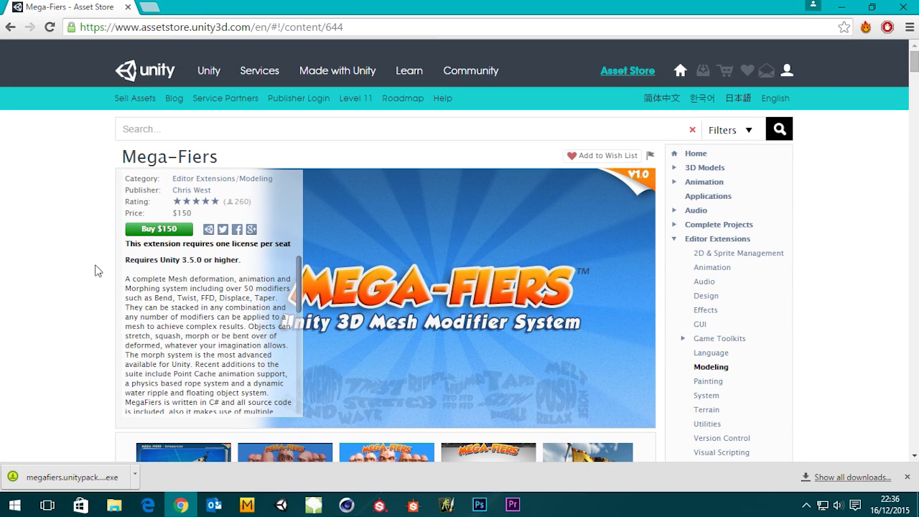
pyautogui.scroll(-3, 99, 272)
pyautogui.scroll(2, 96, 271)
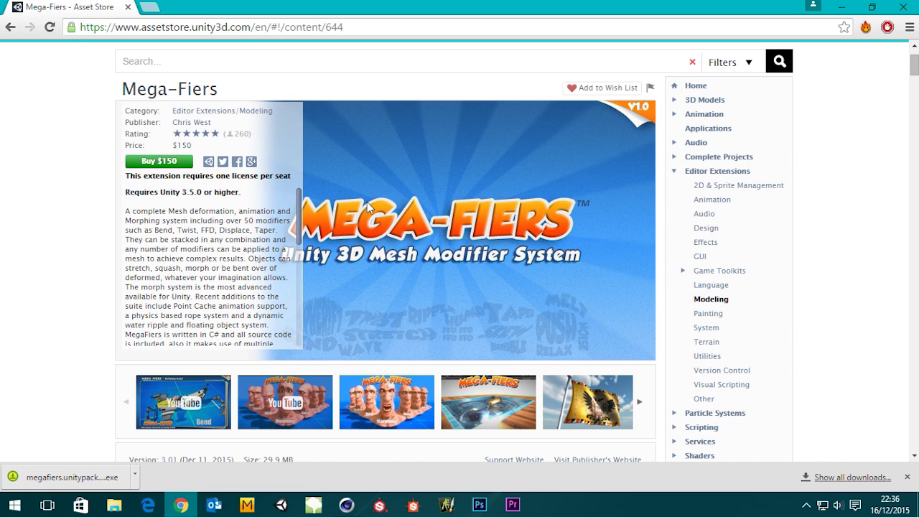
pyautogui.doubleClick(490, 4)
# Move the browser aside, return to Cinema 4D and add a Sphere primitive
pyautogui.moveTo(490, 4); pyautogui.dragTo(563, 110)
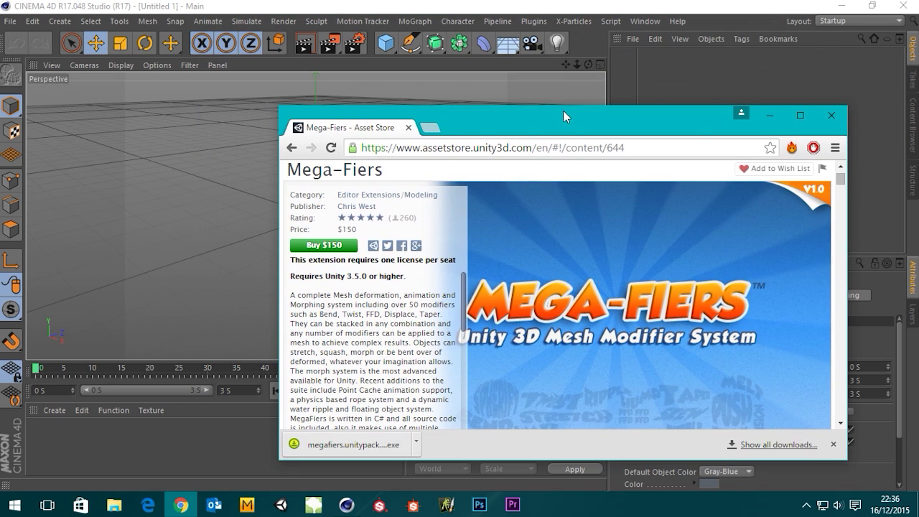
pyautogui.click(792, 103)
pyautogui.click(341, 180)
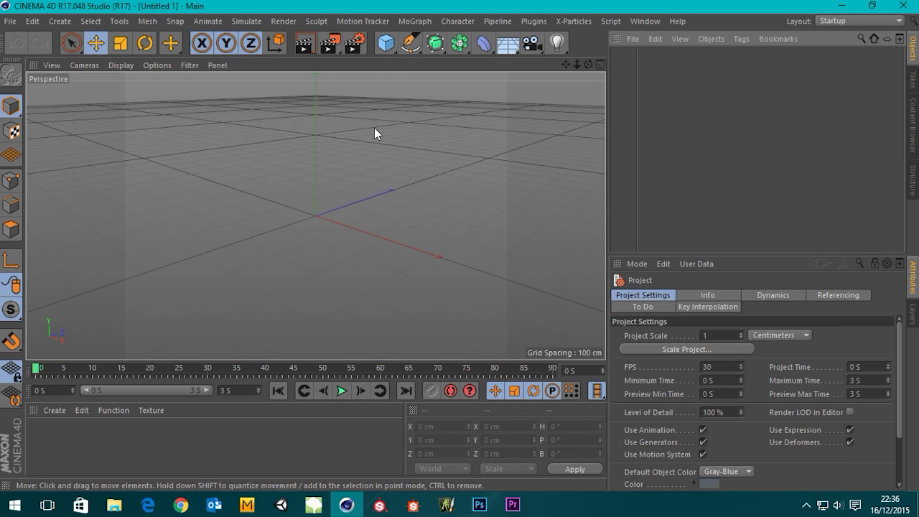
pyautogui.click(384, 46)
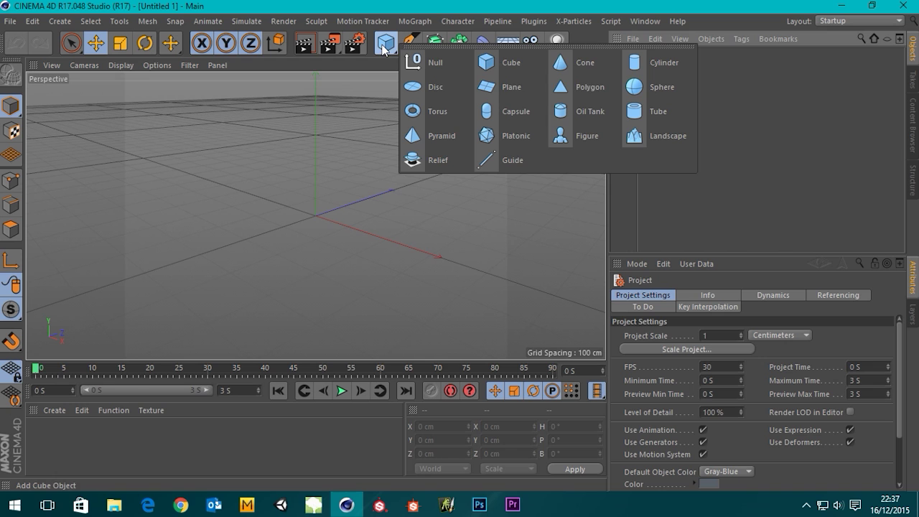
pyautogui.click(651, 87)
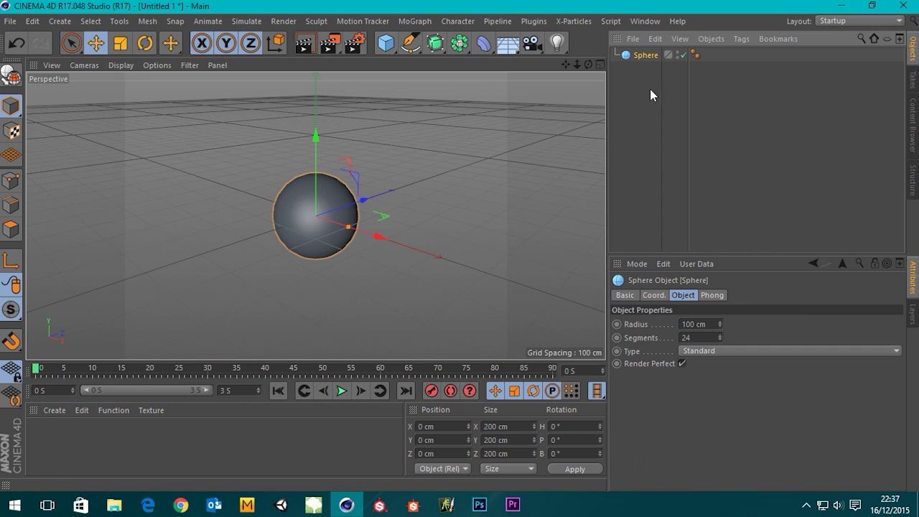
# Set the viewport display to Gouraud Shading (Lines) around the sphere
pyautogui.click(120, 65)
pyautogui.click(152, 100)
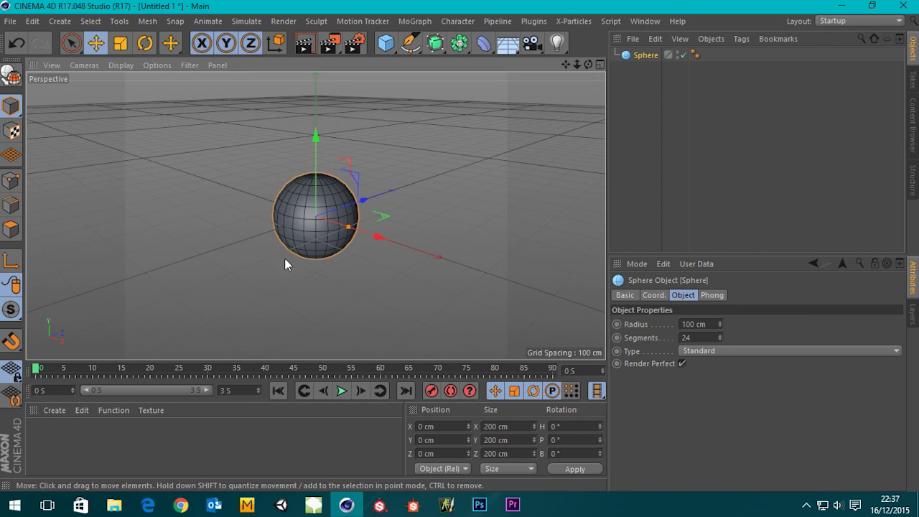
pyautogui.scroll(5, 285, 252)
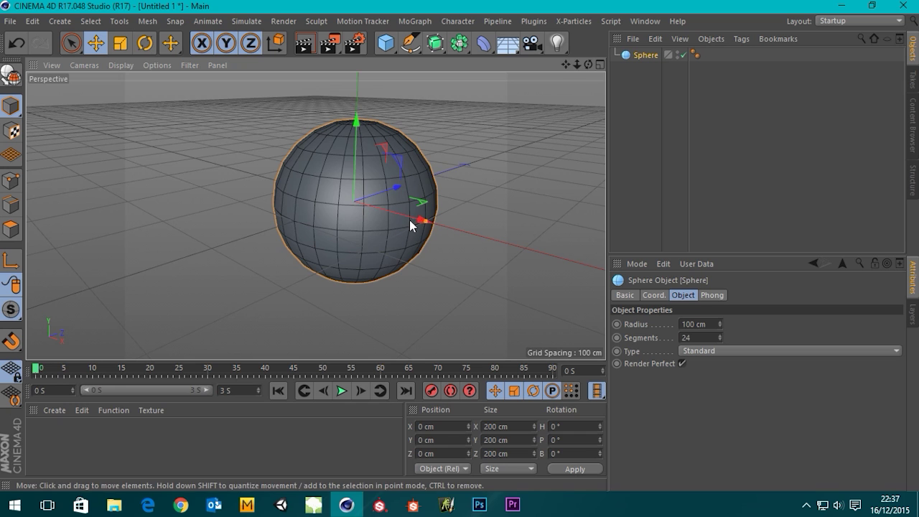
pyautogui.keyDown('alt'); pyautogui.moveTo(409, 219); pyautogui.dragTo(439, 243); pyautogui.keyUp('alt')
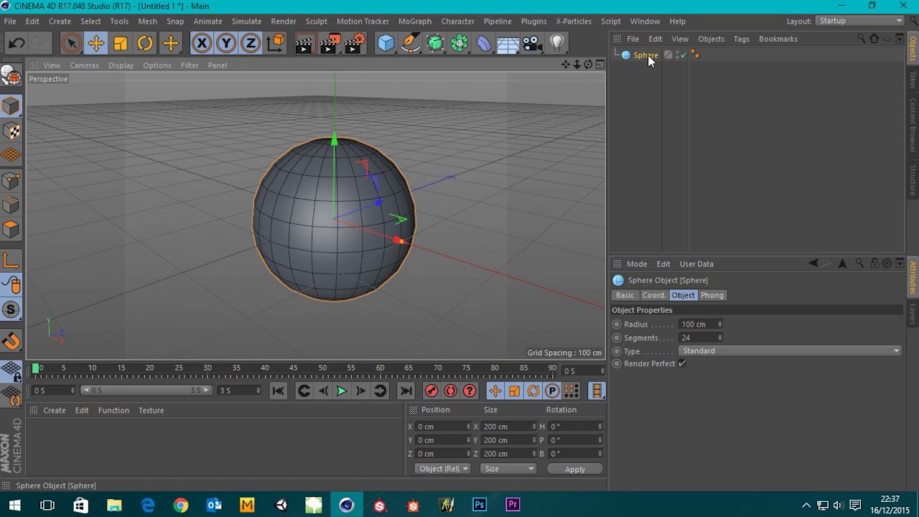
# Make the sphere Hexahedron type with 36 segments
pyautogui.click(709, 350)
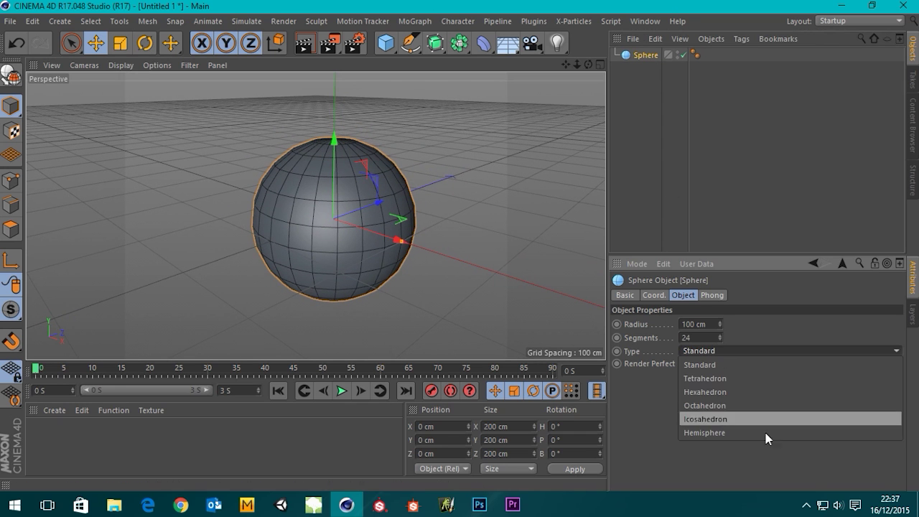
pyautogui.click(709, 393)
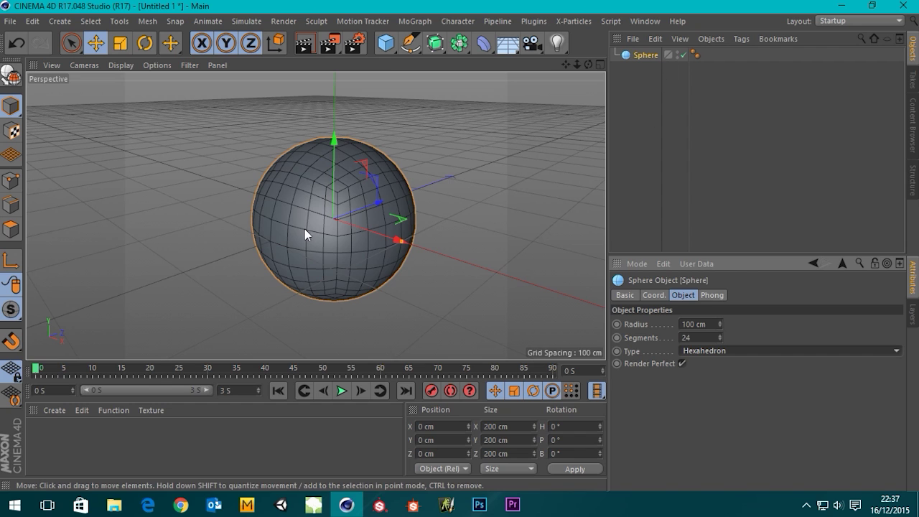
pyautogui.click(703, 336)
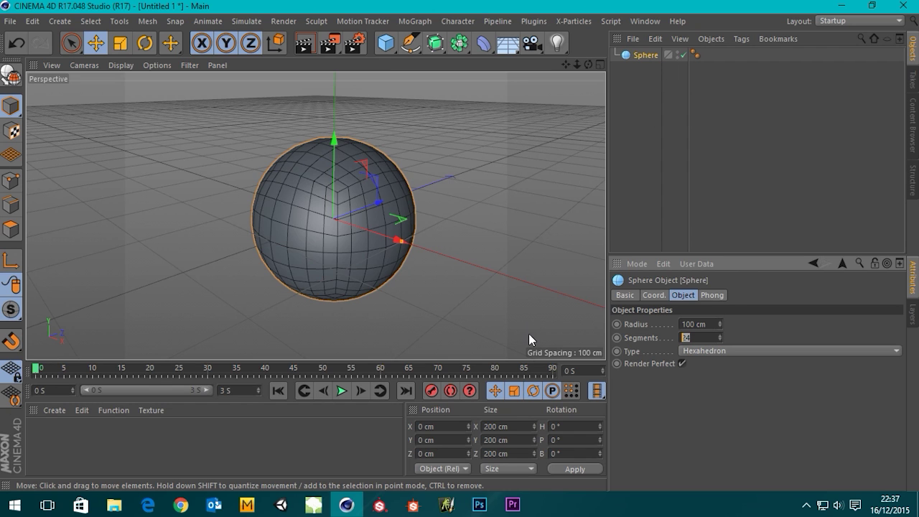
pyautogui.write('36')
pyautogui.press('Return')
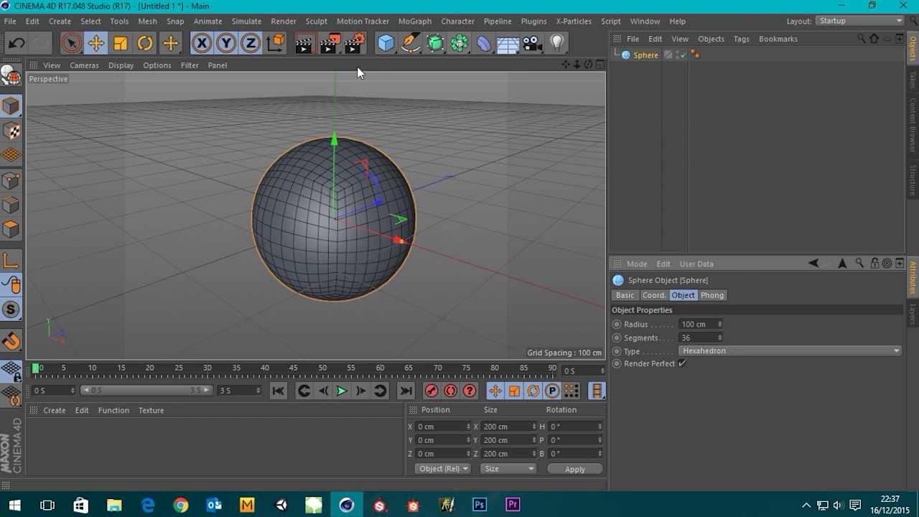
# Add a Displacer deformer as a child of the Sphere
pyautogui.click(476, 46)
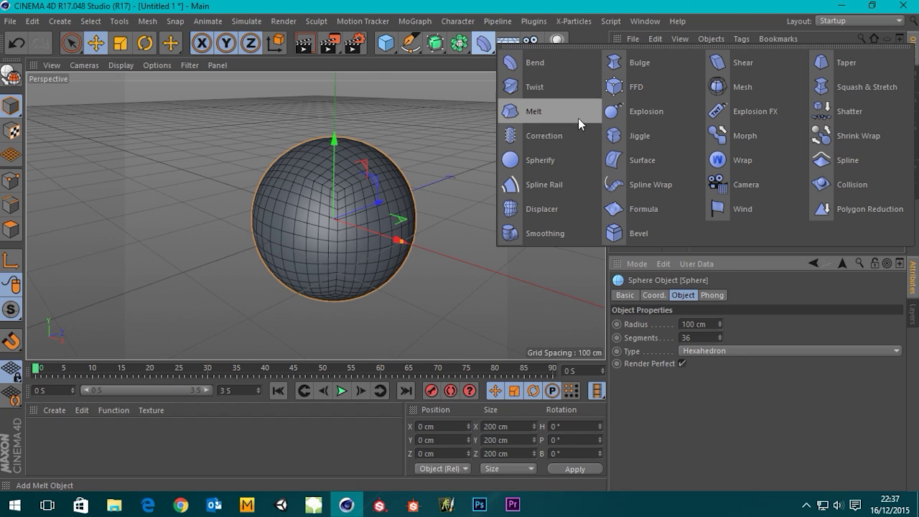
pyautogui.click(534, 208)
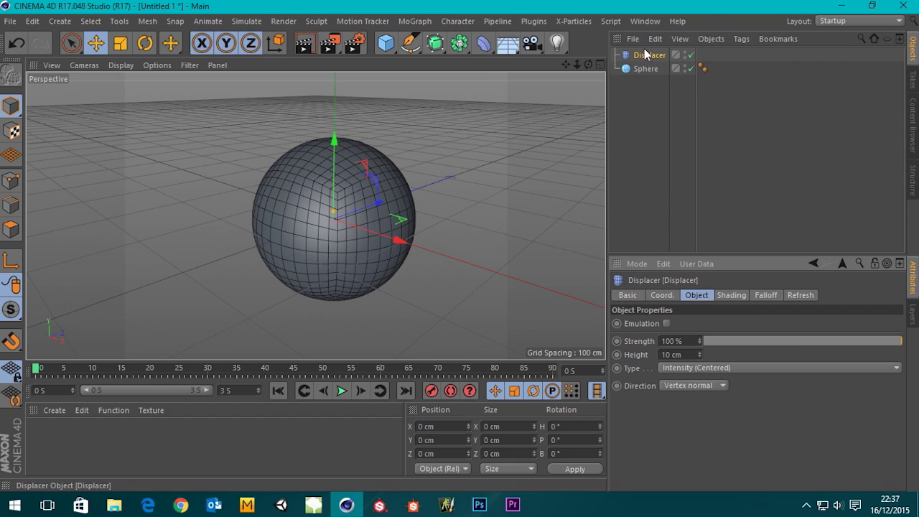
pyautogui.moveTo(645, 53); pyautogui.dragTo(644, 68)
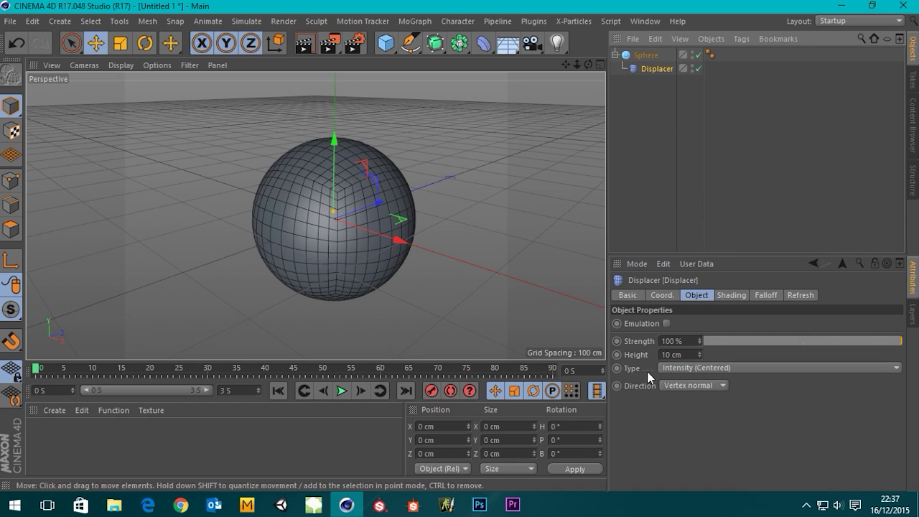
# Load a Noise shader into the Displacer's Shader slot and preview the playback
pyautogui.click(726, 294)
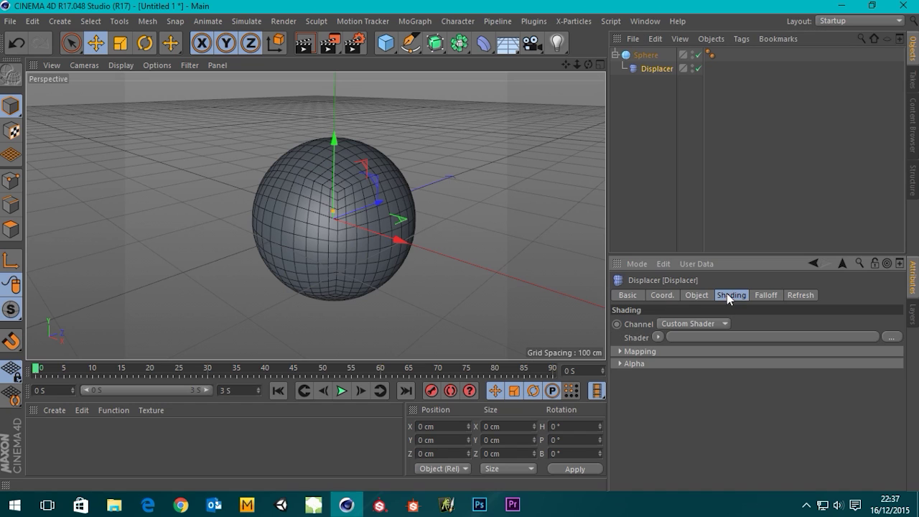
pyautogui.click(656, 338)
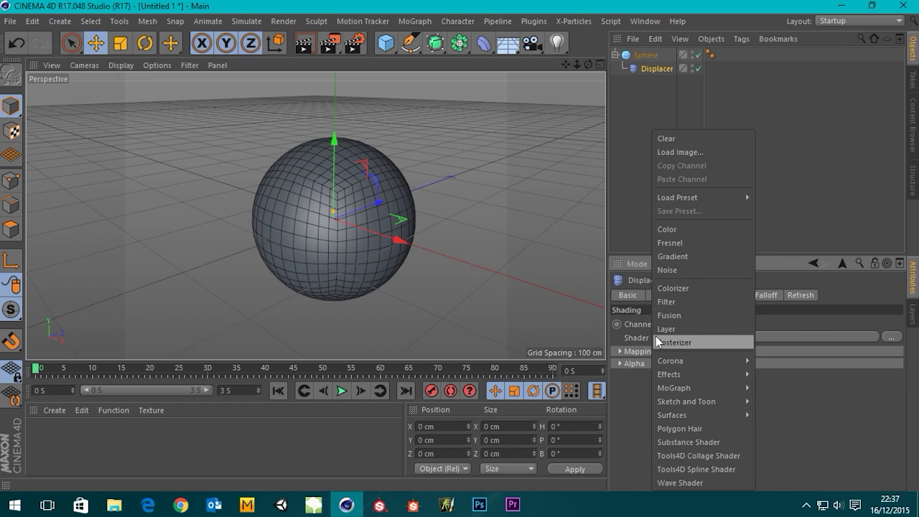
pyautogui.click(669, 272)
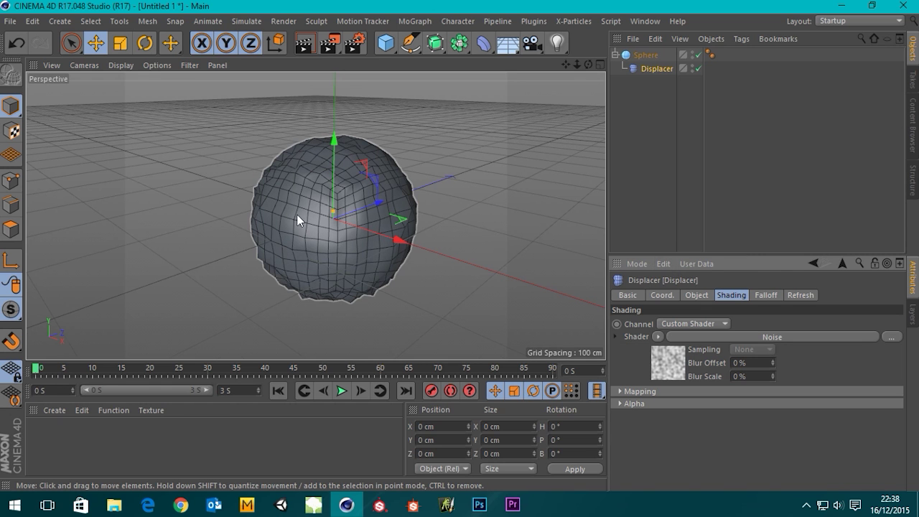
pyautogui.scroll(2, 297, 215)
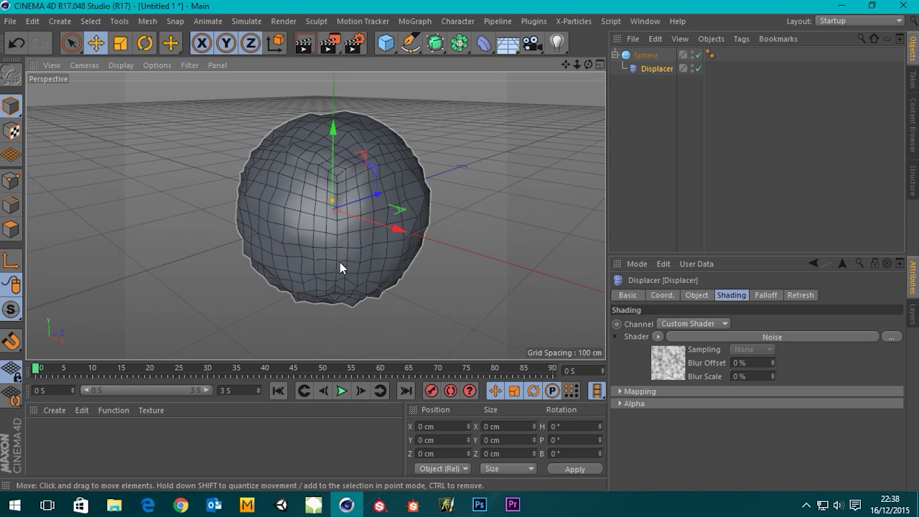
pyautogui.moveTo(343, 260)
pyautogui.keyDown('alt'); pyautogui.mouseDown()
pyautogui.moveTo(421, 221)
pyautogui.moveTo(308, 268)
pyautogui.moveTo(339, 251)
pyautogui.mouseUp(); pyautogui.keyUp('alt')
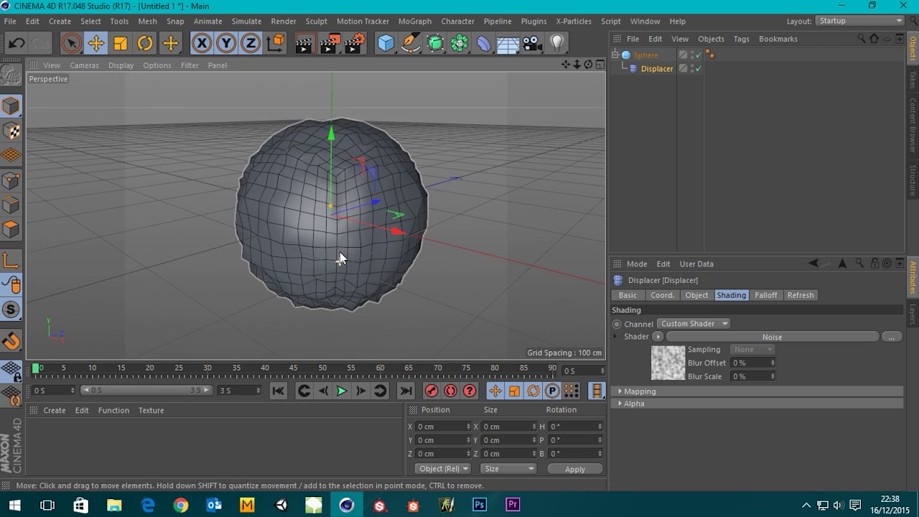
pyautogui.click(341, 389)
pyautogui.click(341, 390)
pyautogui.click(278, 391)
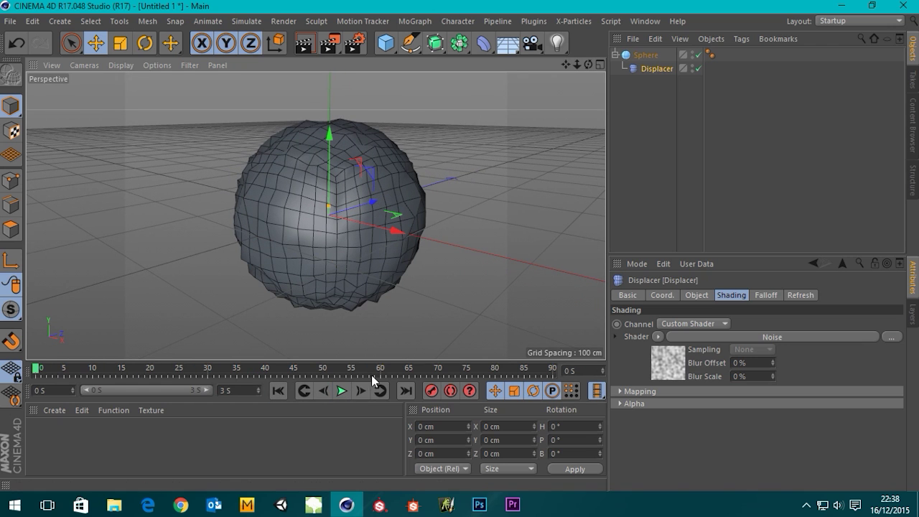
# Set the Noise shader's Animation Speed to 1 and preview the playback
pyautogui.click(723, 335)
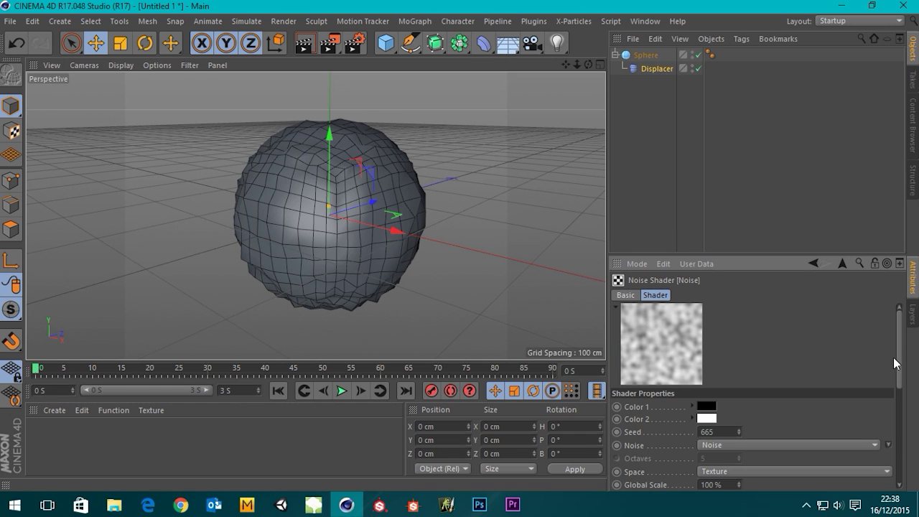
pyautogui.moveTo(902, 361); pyautogui.dragTo(896, 416)
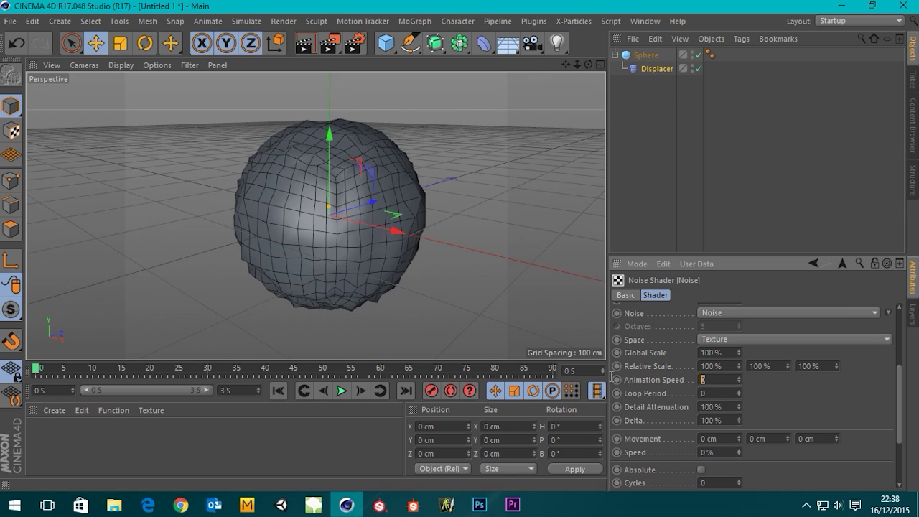
pyautogui.write('1')
pyautogui.press('Return')
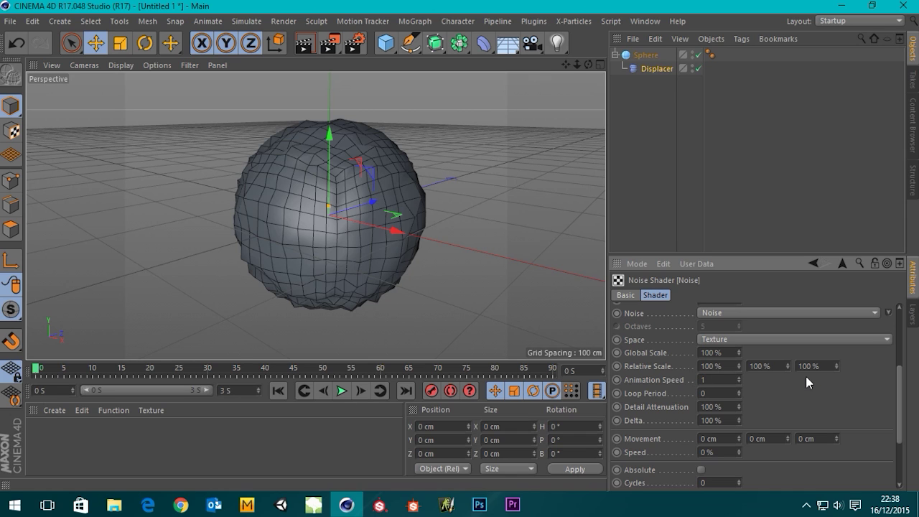
pyautogui.click(343, 392)
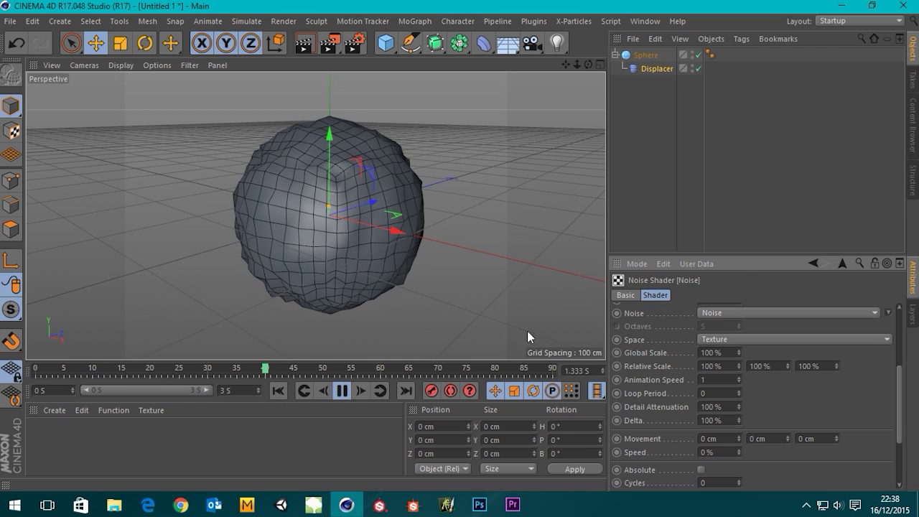
pyautogui.click(342, 391)
pyautogui.moveTo(159, 373); pyautogui.dragTo(556, 369)
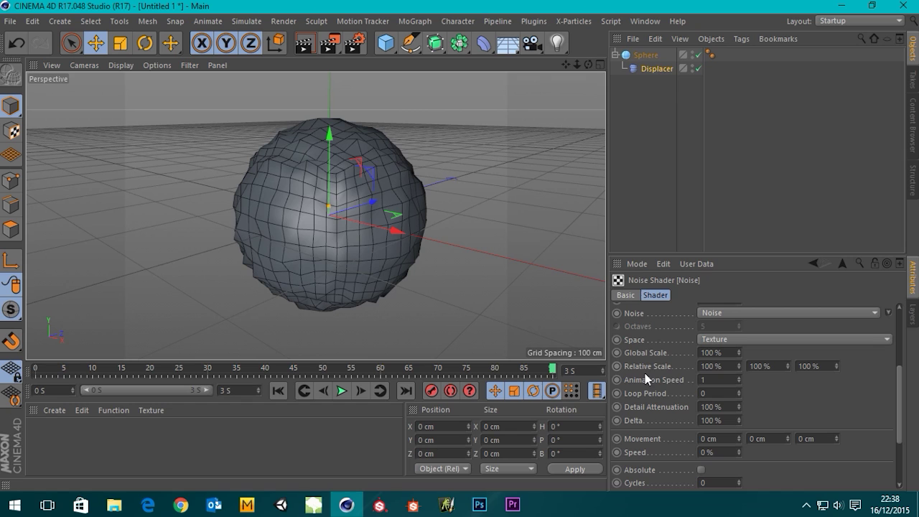
# Set the Noise Loop Period to 3, replay from the start, and raise Animation Speed to 2
pyautogui.click(718, 394)
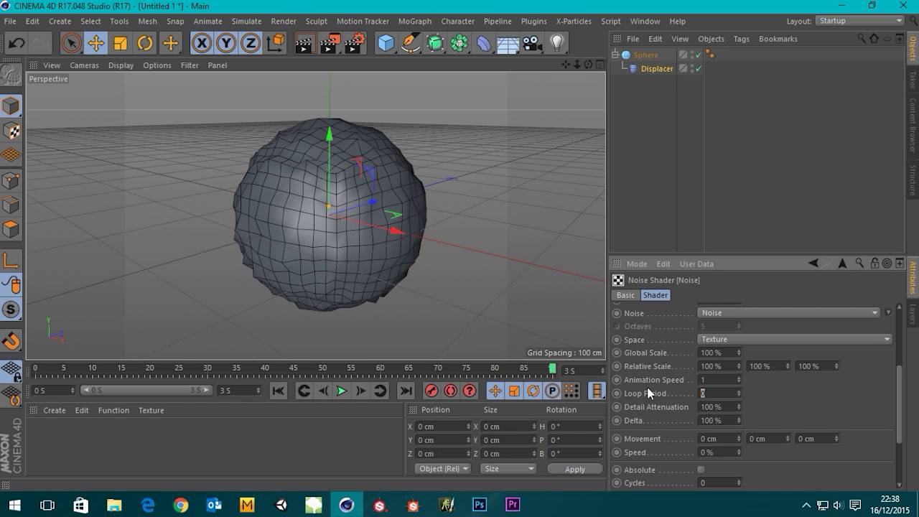
pyautogui.write('3')
pyautogui.press('Return')
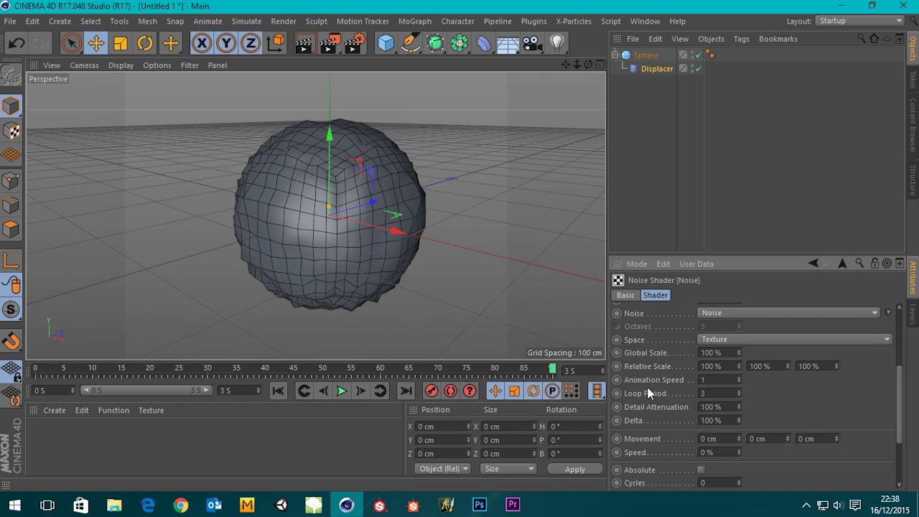
pyautogui.click(278, 391)
pyautogui.click(342, 391)
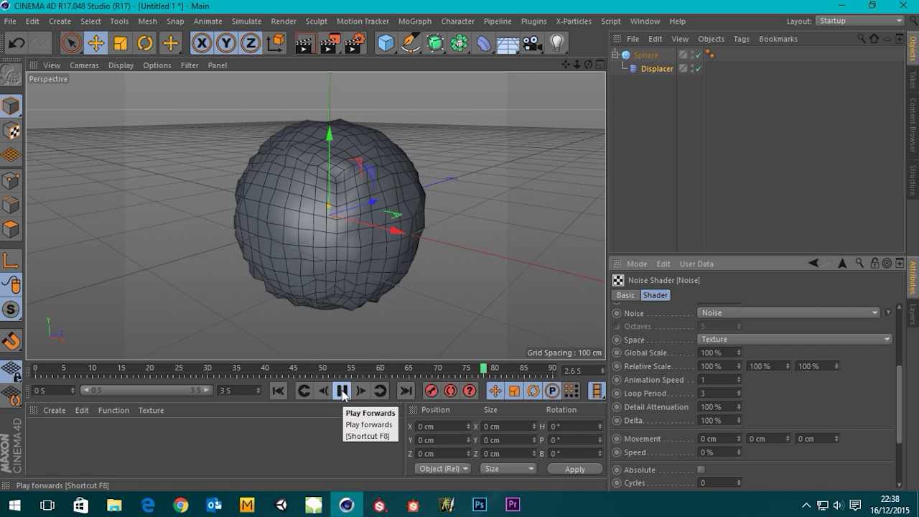
pyautogui.click(720, 379)
pyautogui.write('2')
pyautogui.press('Return')
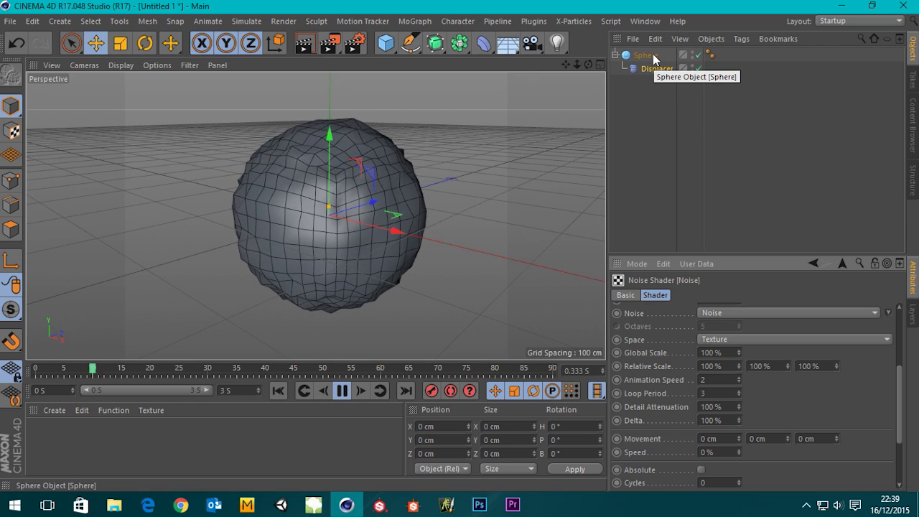
# Nudge the sphere's segment count and lower the Displacer Height to 5 cm
pyautogui.click(652, 55)
pyautogui.moveTo(718, 337); pyautogui.dragTo(721, 321)
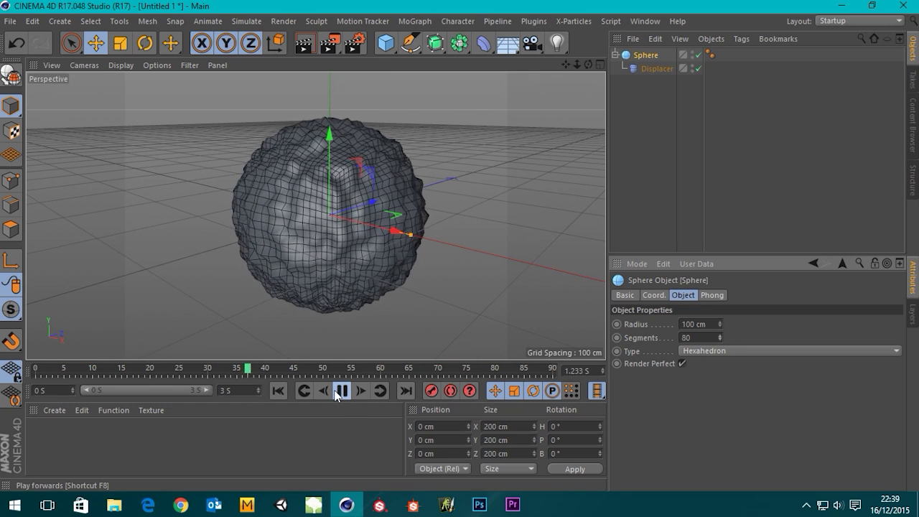
pyautogui.click(657, 69)
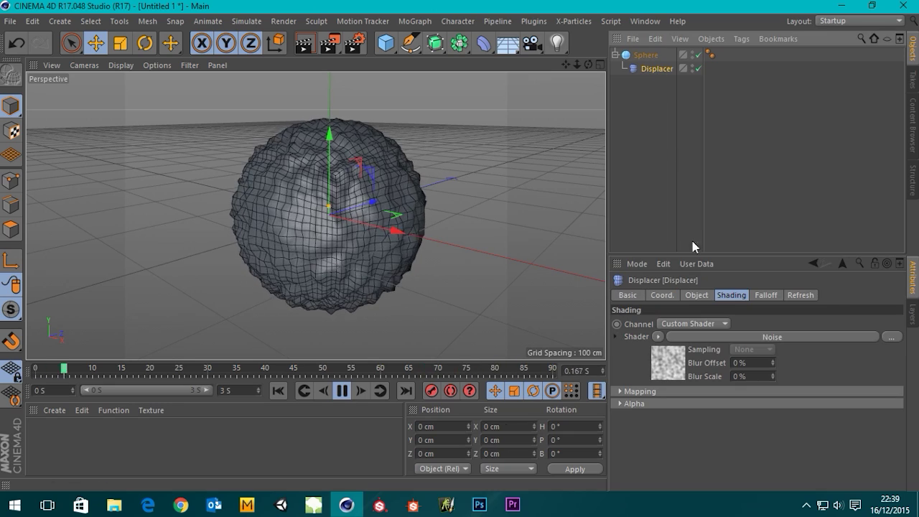
pyautogui.click(693, 295)
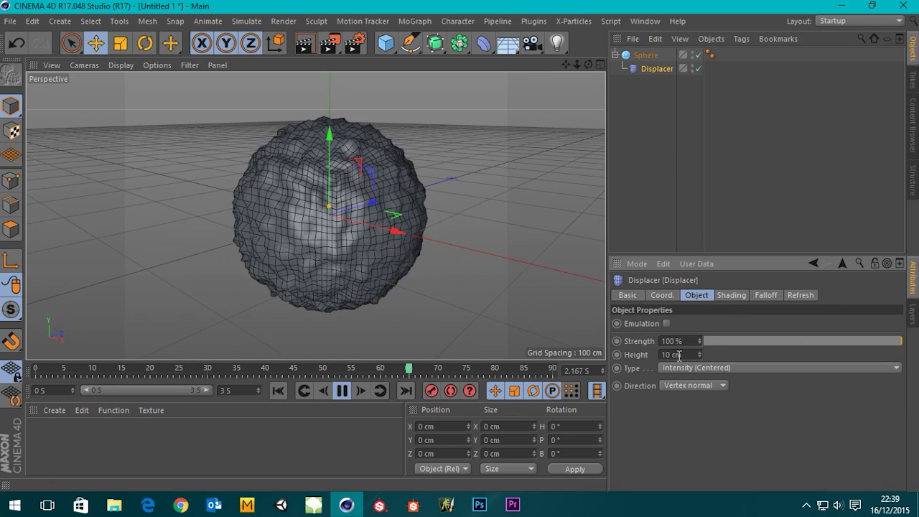
pyautogui.moveTo(702, 356); pyautogui.dragTo(699, 352)
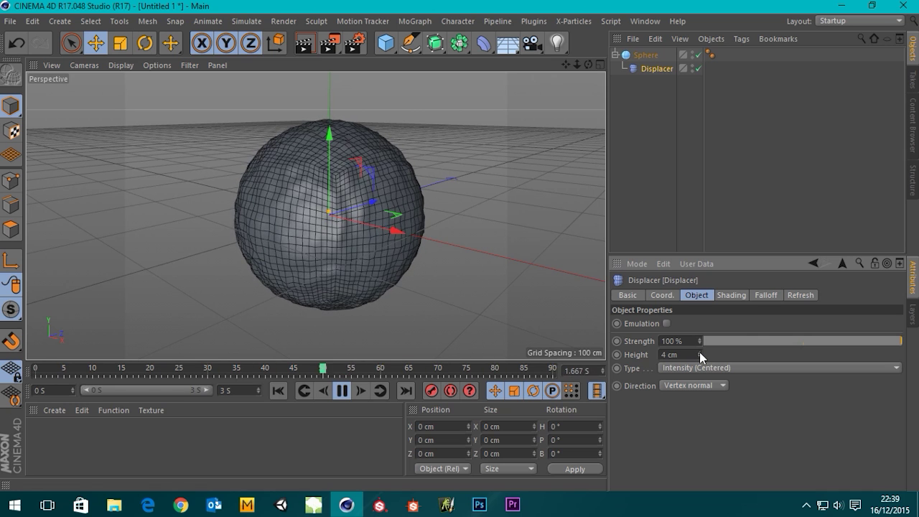
pyautogui.click(699, 351)
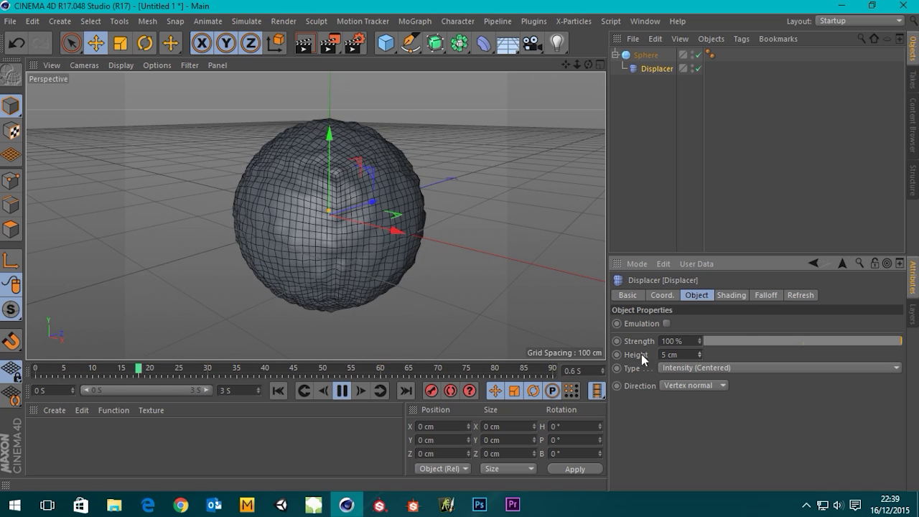
# Switch the viewport display to plain Gouraud Shading without wireframe
pyautogui.click(122, 65)
pyautogui.click(142, 85)
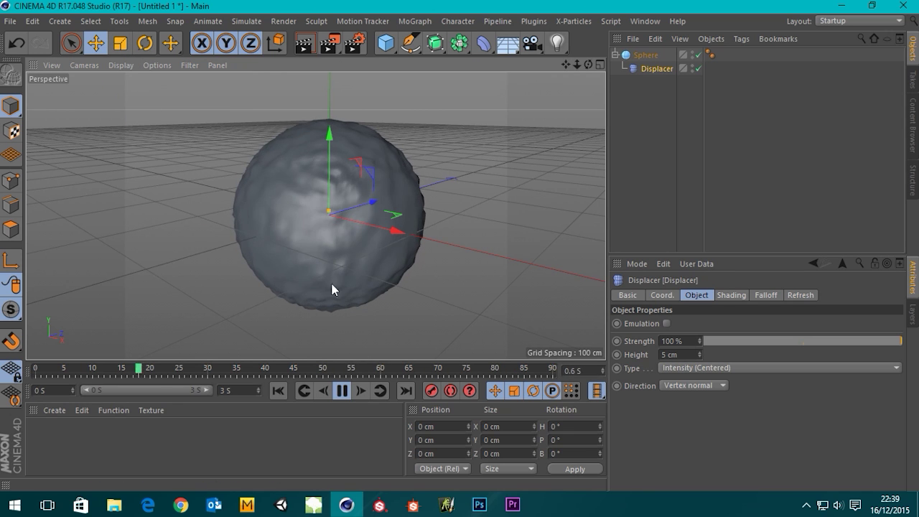
pyautogui.scroll(3, 277, 273)
pyautogui.scroll(1, 425, 156)
pyautogui.scroll(2, 424, 156)
pyautogui.scroll(-3, 352, 204)
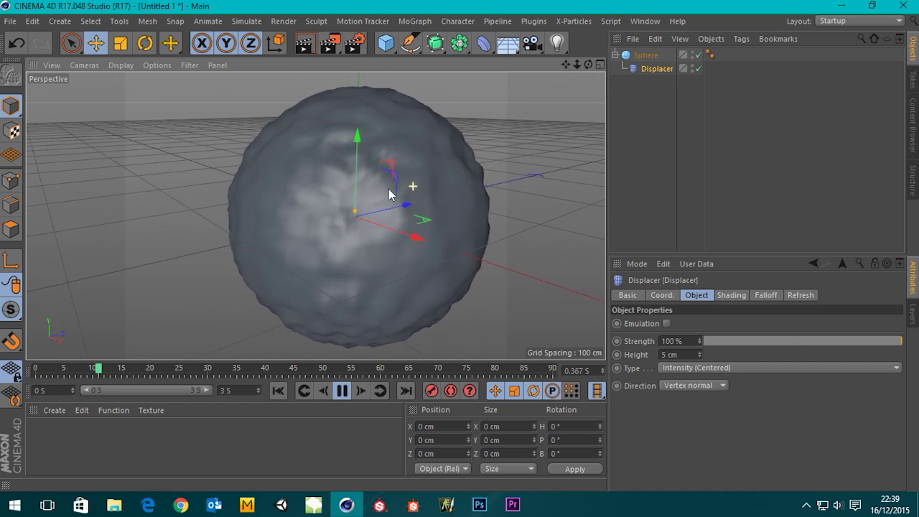
pyautogui.scroll(-3, 406, 195)
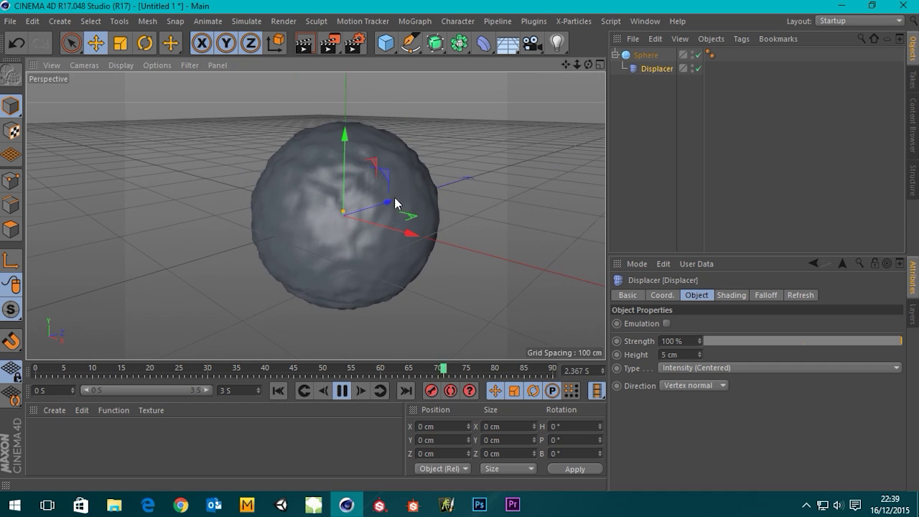
# Set the Sphere's Segments to 100
pyautogui.click(644, 57)
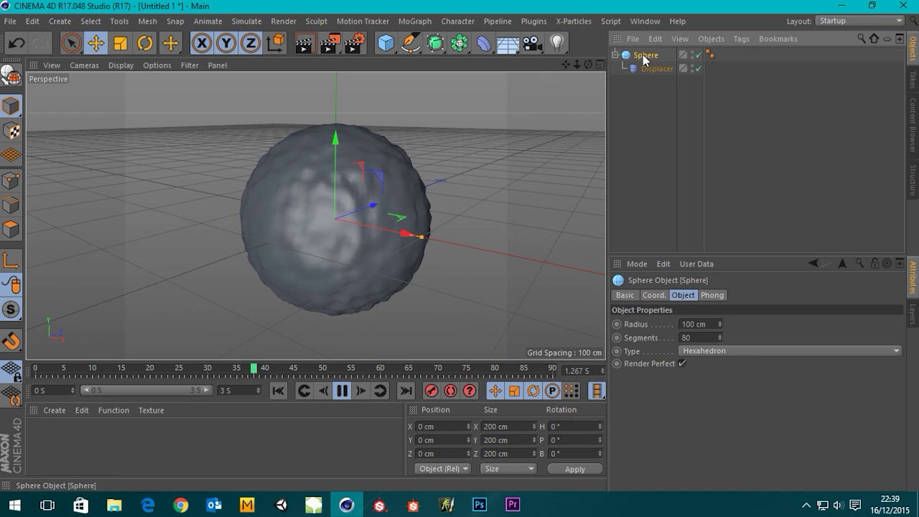
pyautogui.click(689, 337)
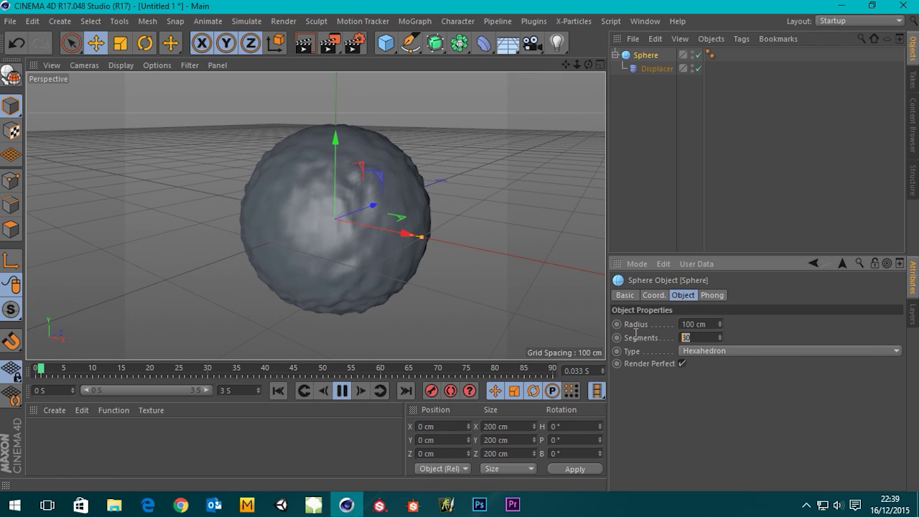
pyautogui.write('100')
pyautogui.press('Return')
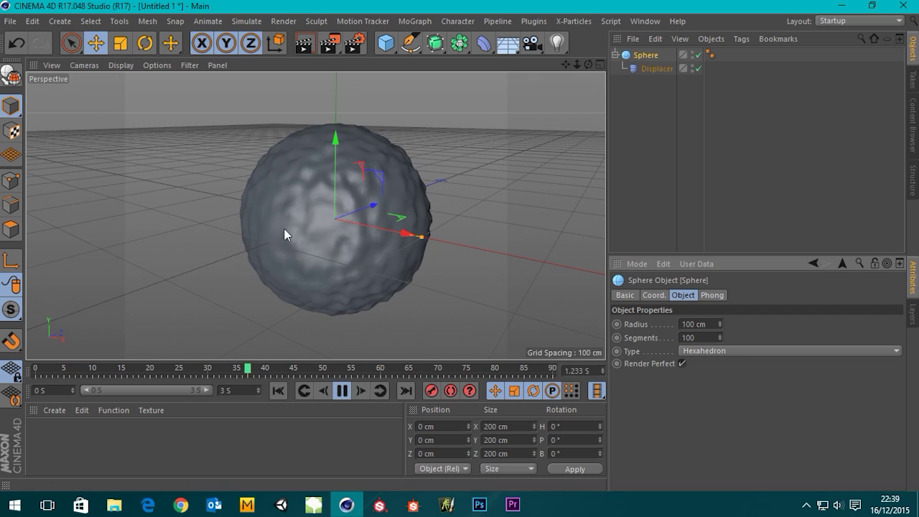
# Switch the display to Gouraud Shading (Lines) and view the Displacer's Noise shader settings
pyautogui.click(121, 66)
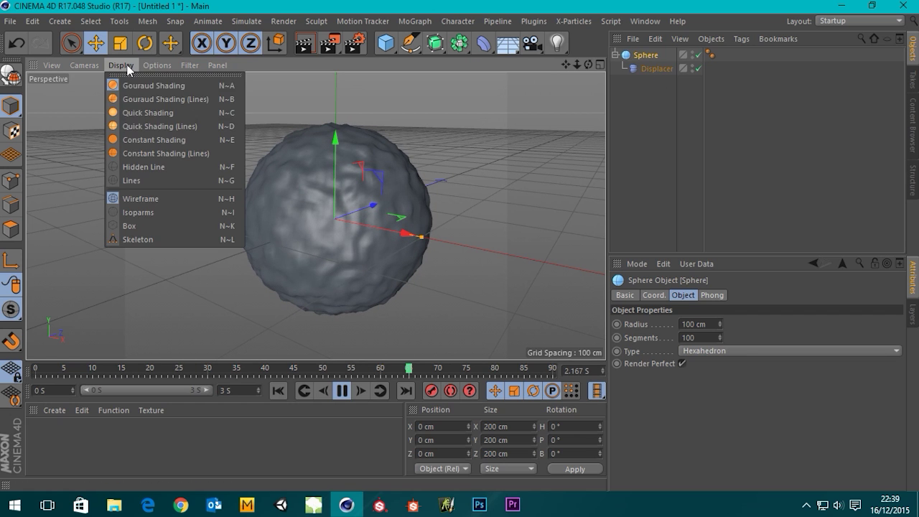
pyautogui.click(150, 106)
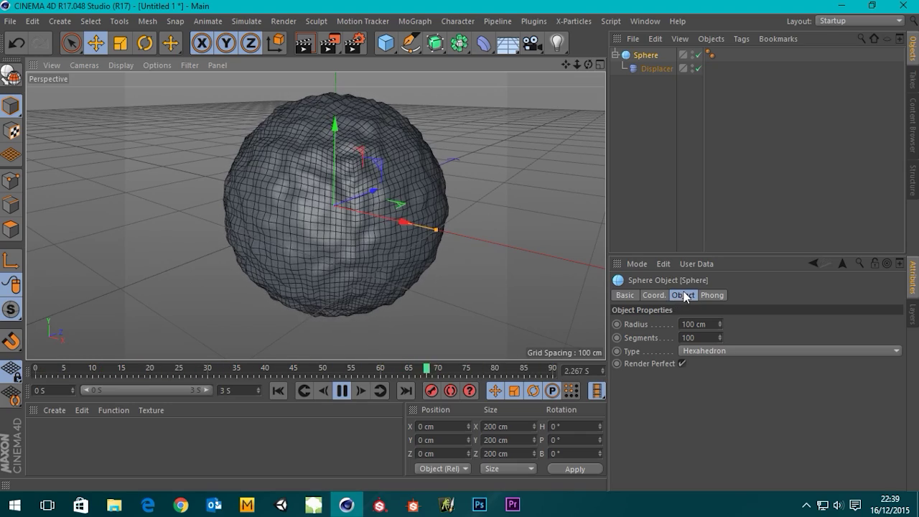
pyautogui.click(656, 68)
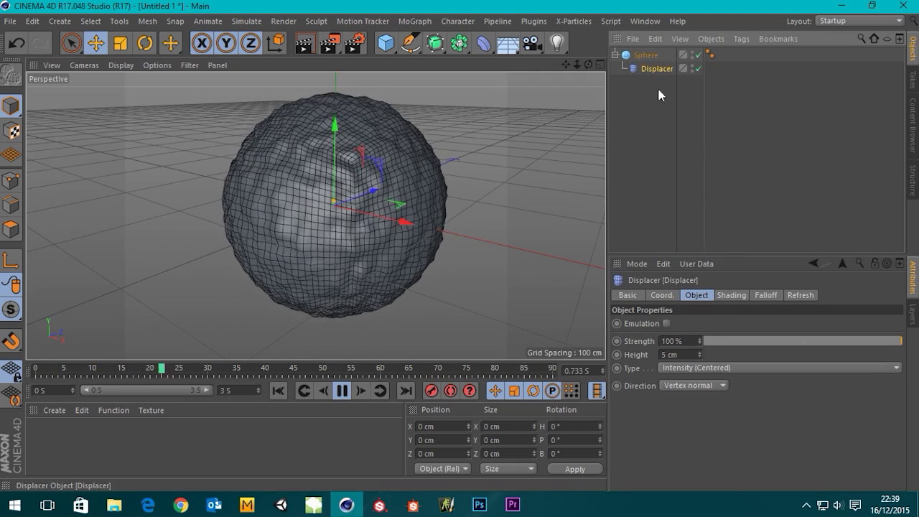
pyautogui.click(731, 295)
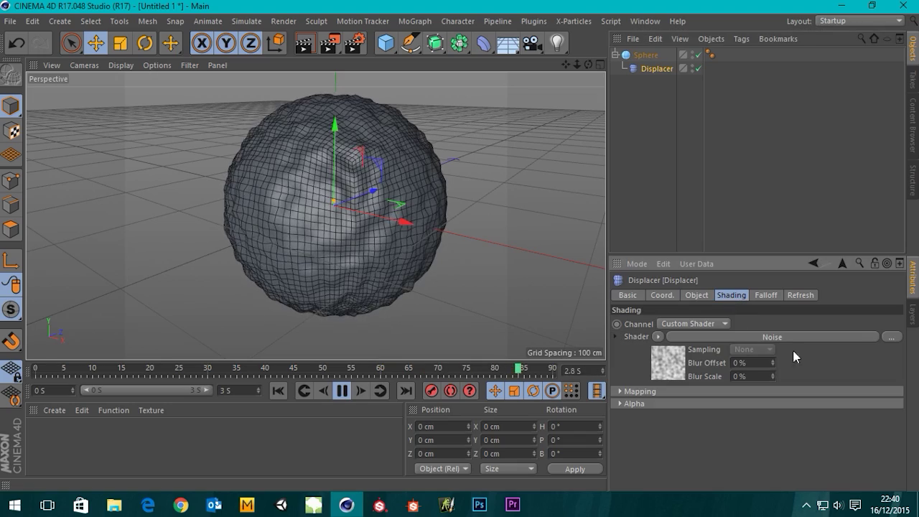
# Stop playback, rewind to frame 0 and launch Unity
pyautogui.click(342, 390)
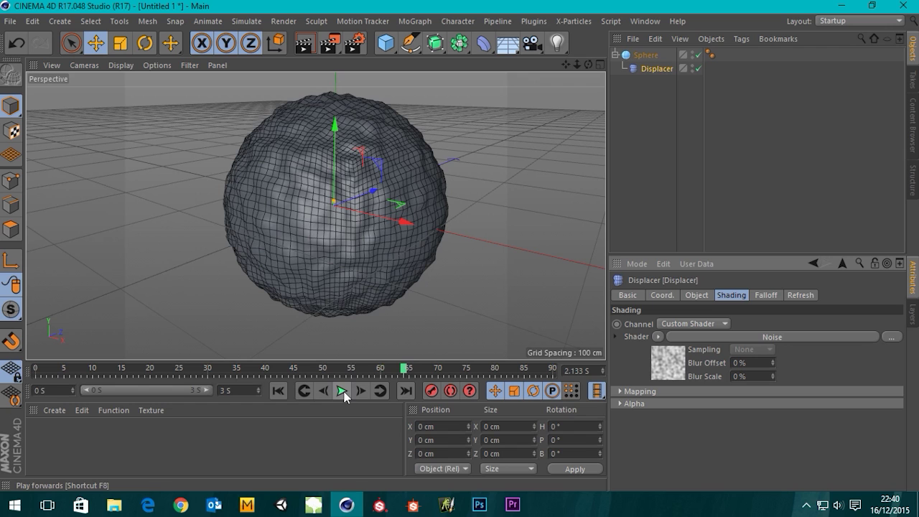
pyautogui.click(278, 391)
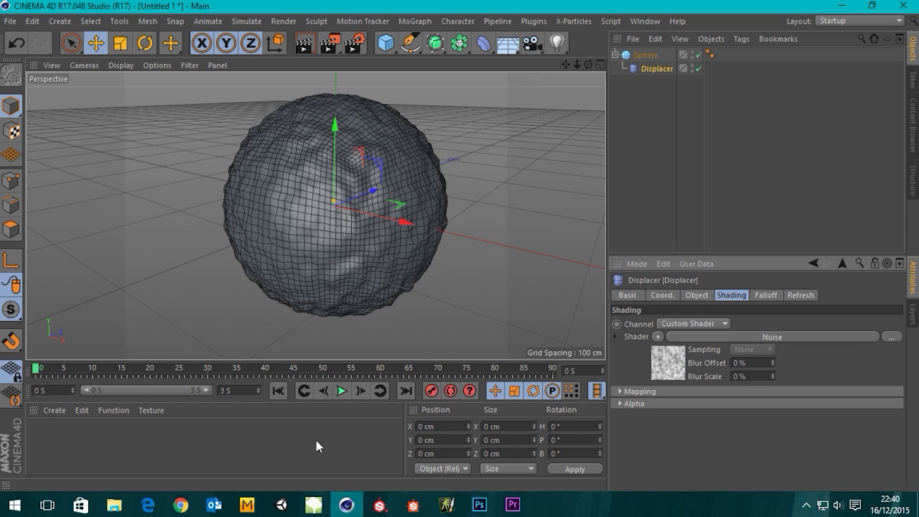
pyautogui.click(280, 505)
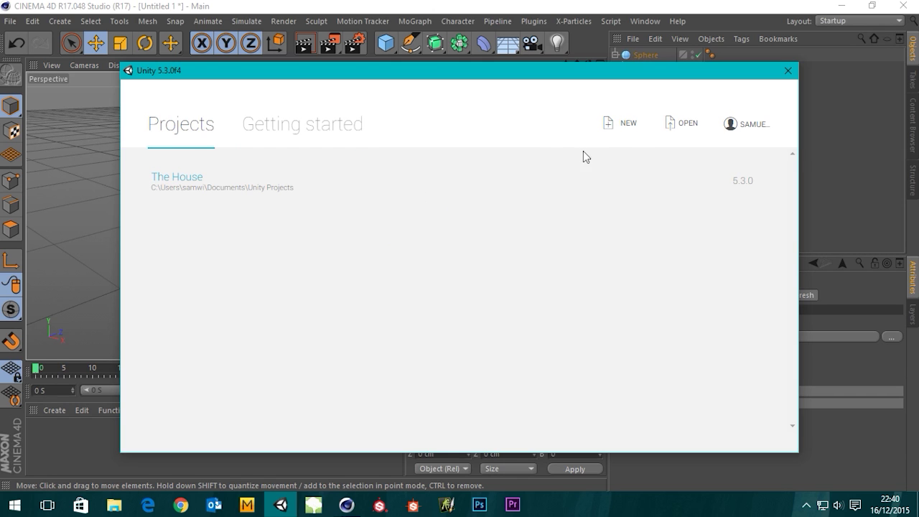
# Create a new Unity project named C4D_Test
pyautogui.click(621, 130)
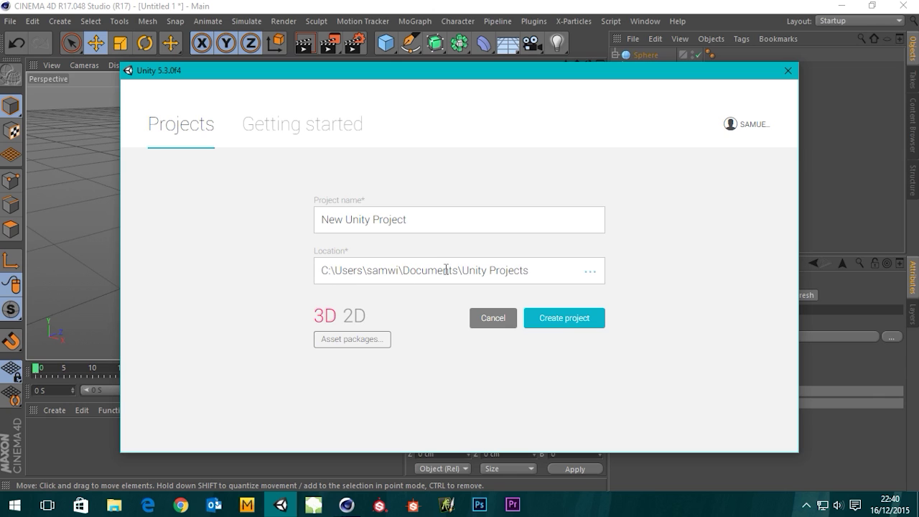
pyautogui.moveTo(461, 269); pyautogui.dragTo(541, 264)
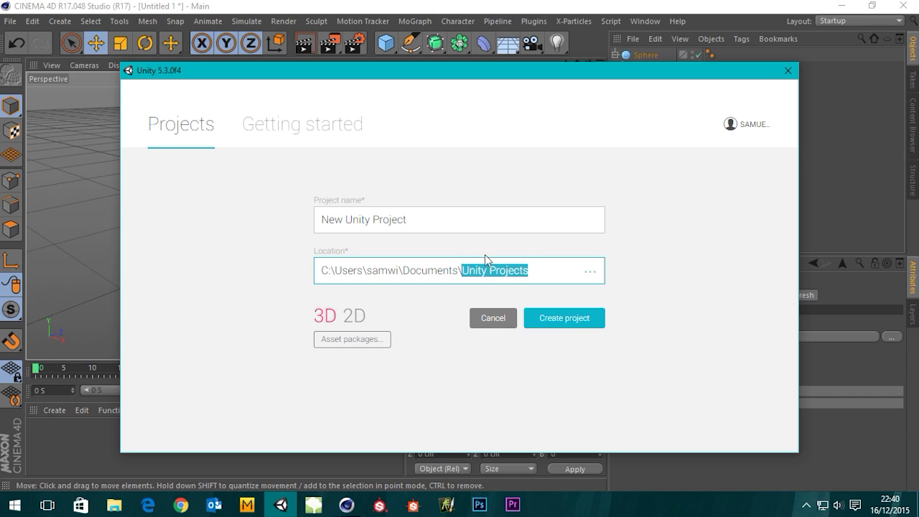
pyautogui.click(406, 218)
pyautogui.moveTo(458, 218); pyautogui.dragTo(75, 223)
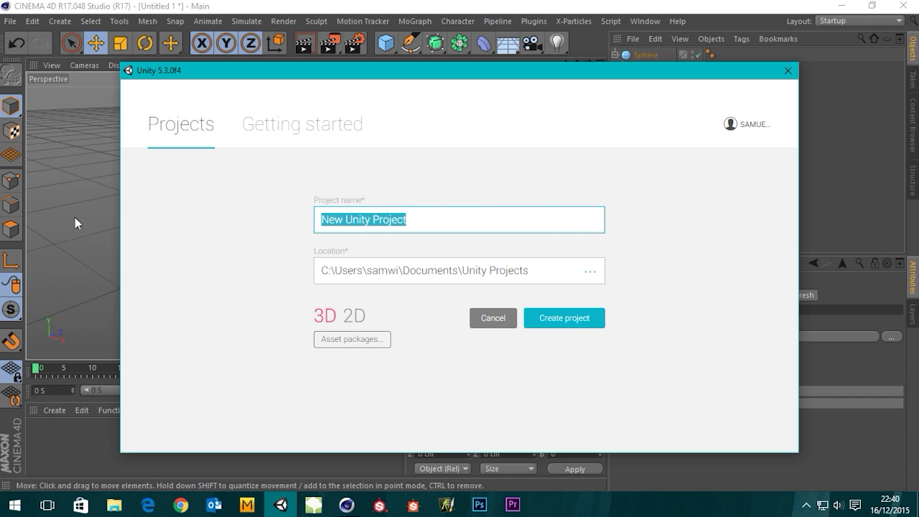
pyautogui.write('C4D_Test')
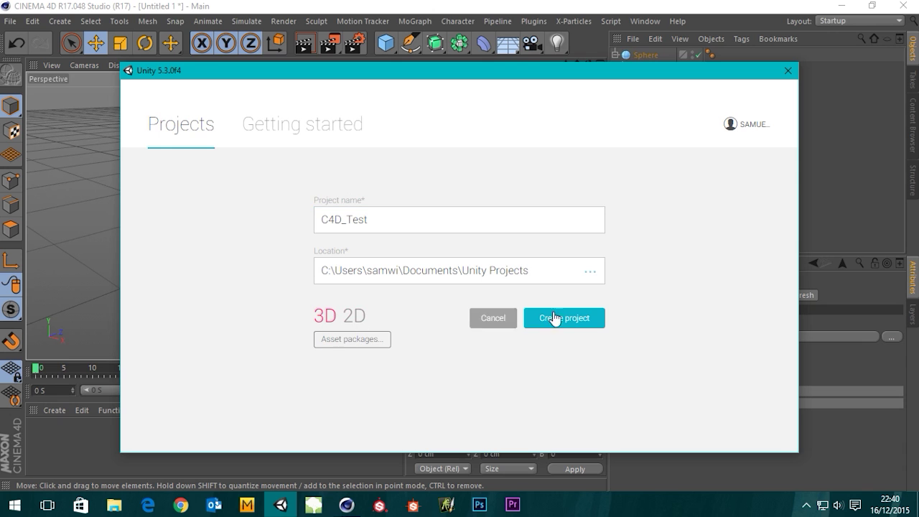
pyautogui.click(323, 316)
pyautogui.click(570, 318)
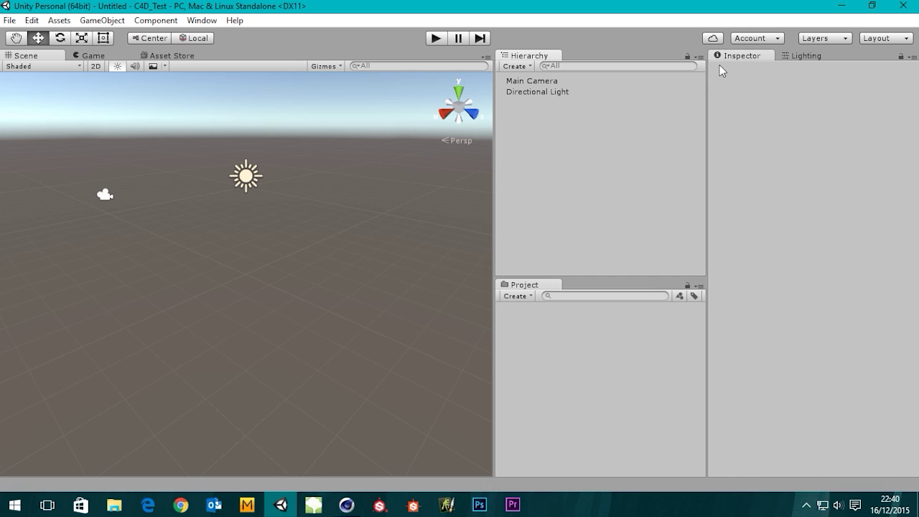
# Look through Unity's scene lighting settings, then switch back to Cinema 4D
pyautogui.click(807, 55)
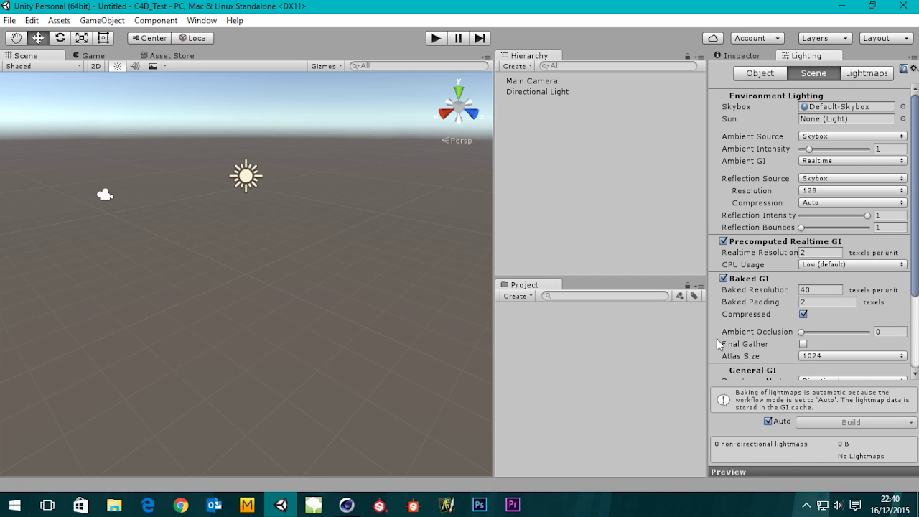
pyautogui.click(523, 190)
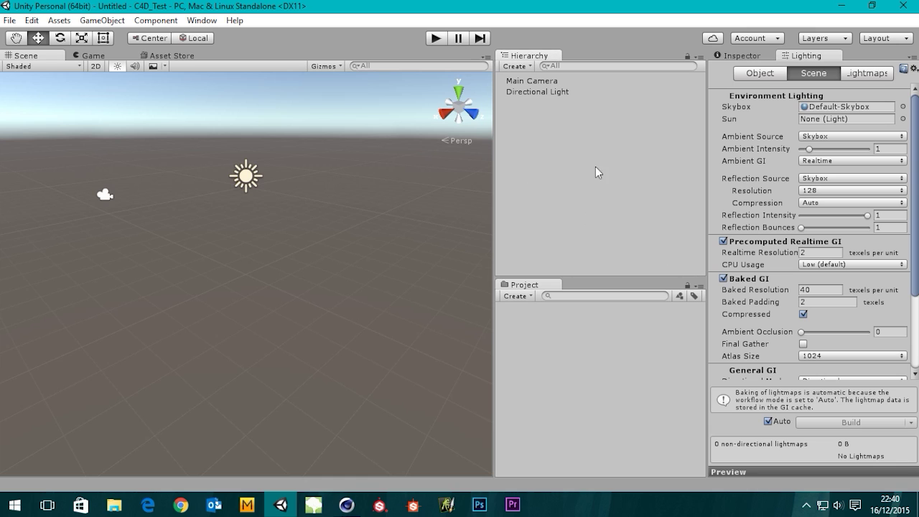
pyautogui.click(740, 56)
pyautogui.click(631, 215)
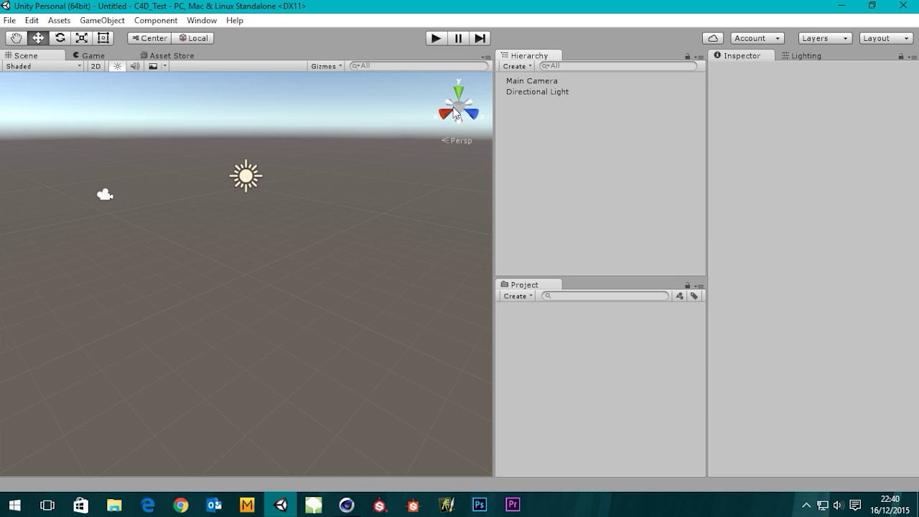
pyautogui.click(347, 505)
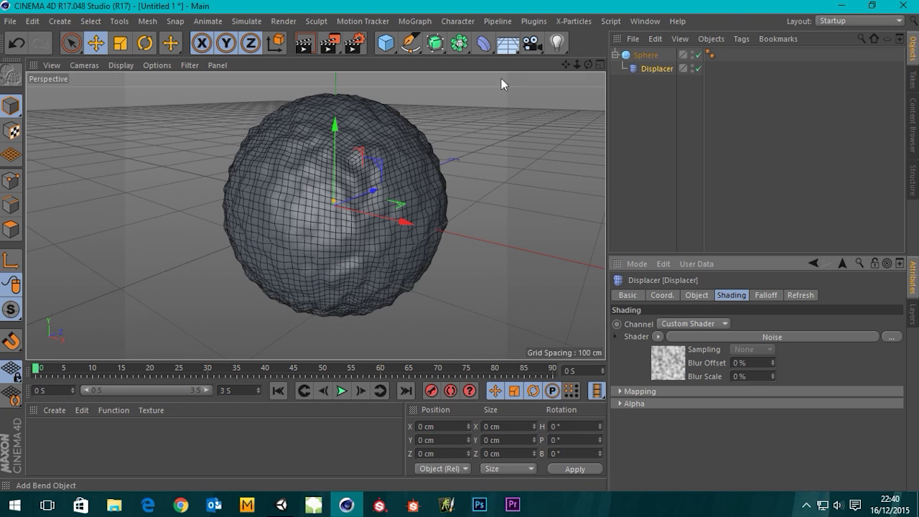
# Add a Plane with Width and Height of 1000 cm
pyautogui.click(391, 51)
pyautogui.click(516, 88)
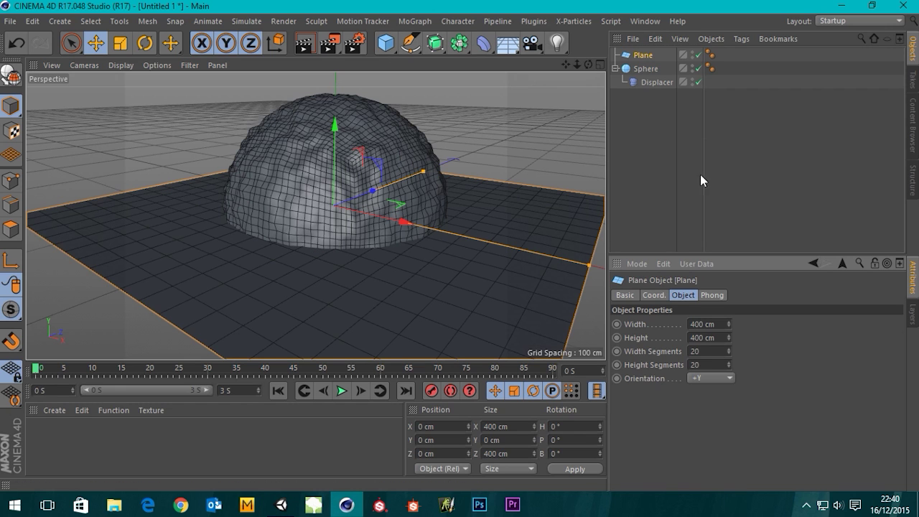
pyautogui.click(719, 327)
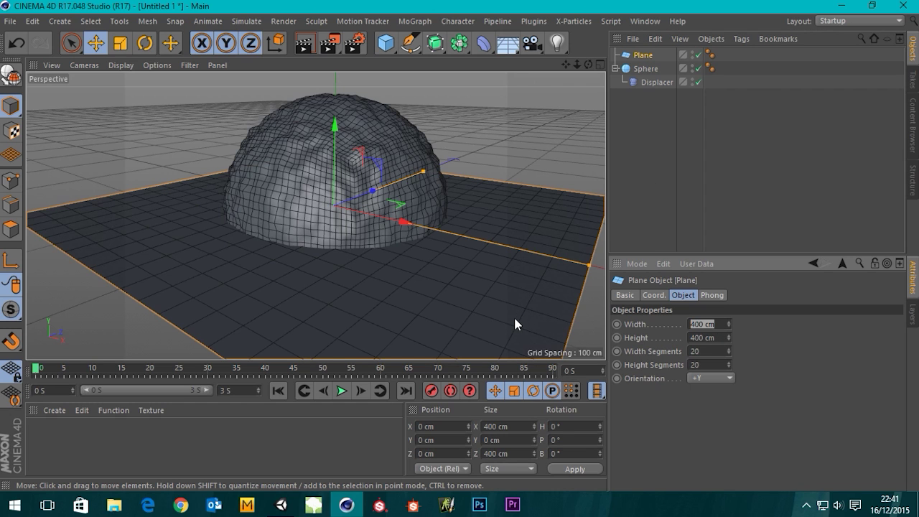
pyautogui.write('1000')
pyautogui.press('Tab')
pyautogui.write('1000')
pyautogui.press('Return')
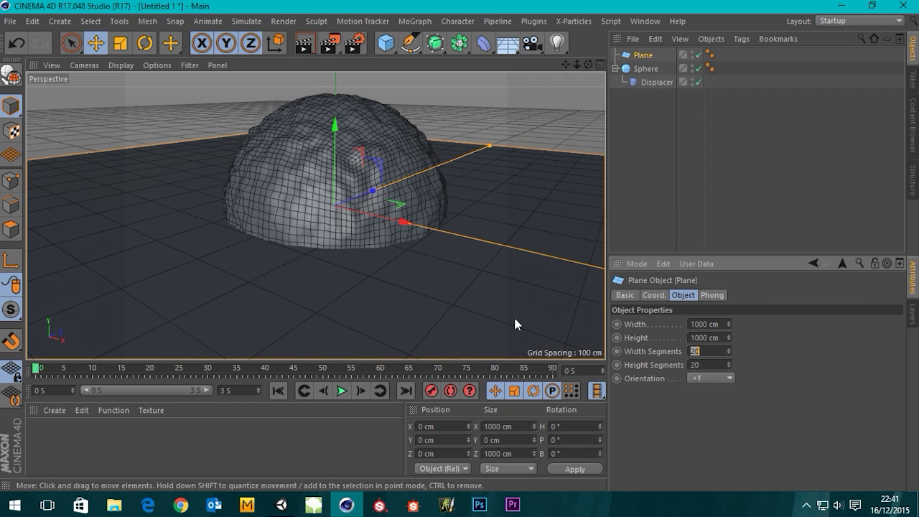
# Orbit around the enlarged plane and create a new blank material
pyautogui.scroll(-3, 363, 310)
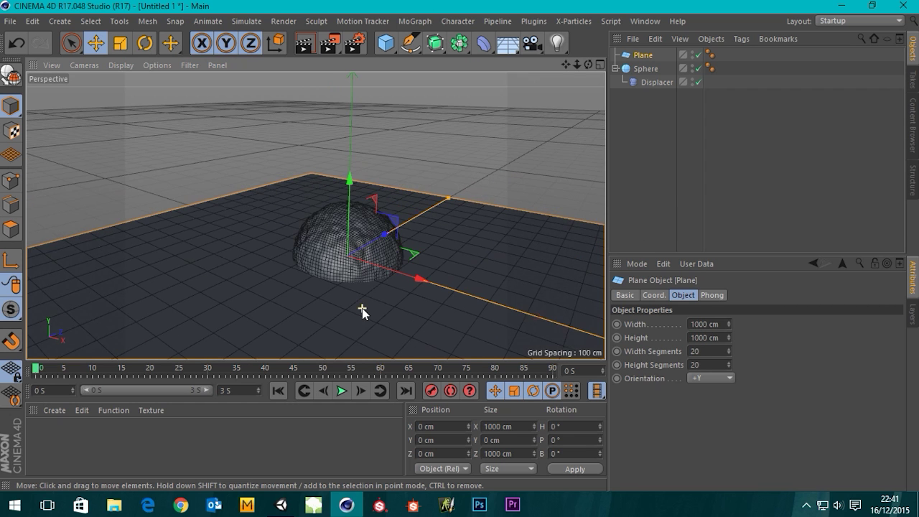
pyautogui.scroll(-3, 362, 310)
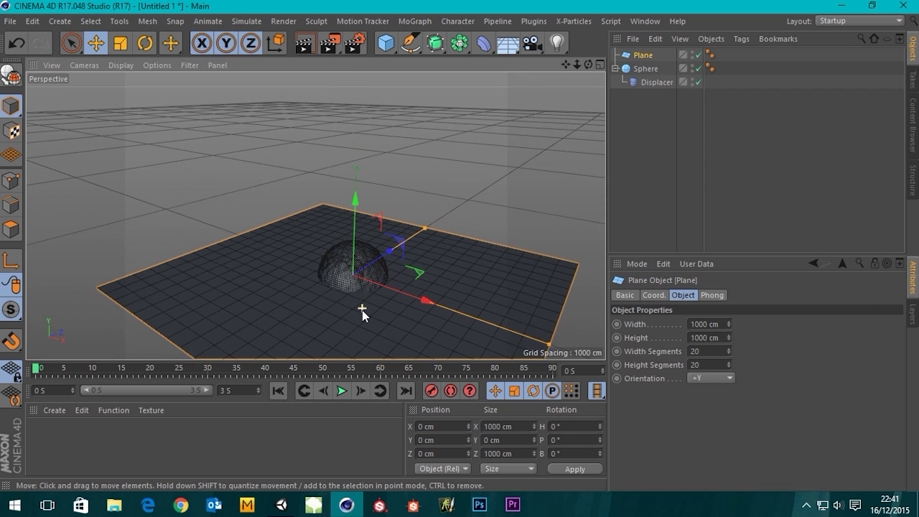
pyautogui.keyDown('alt'); pyautogui.moveTo(364, 332); pyautogui.dragTo(340, 236); pyautogui.keyUp('alt')
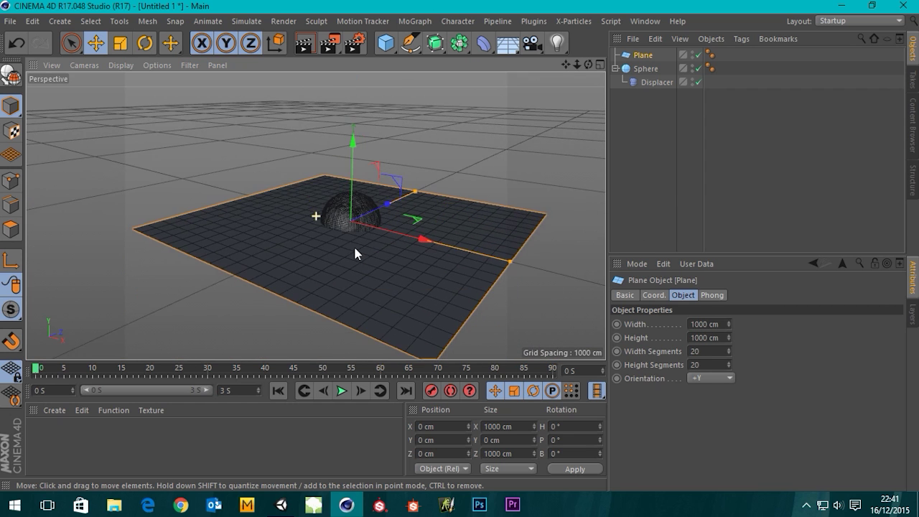
pyautogui.keyDown('alt'); pyautogui.moveTo(352, 268); pyautogui.dragTo(340, 185); pyautogui.keyUp('alt')
pyautogui.scroll(5, 342, 200)
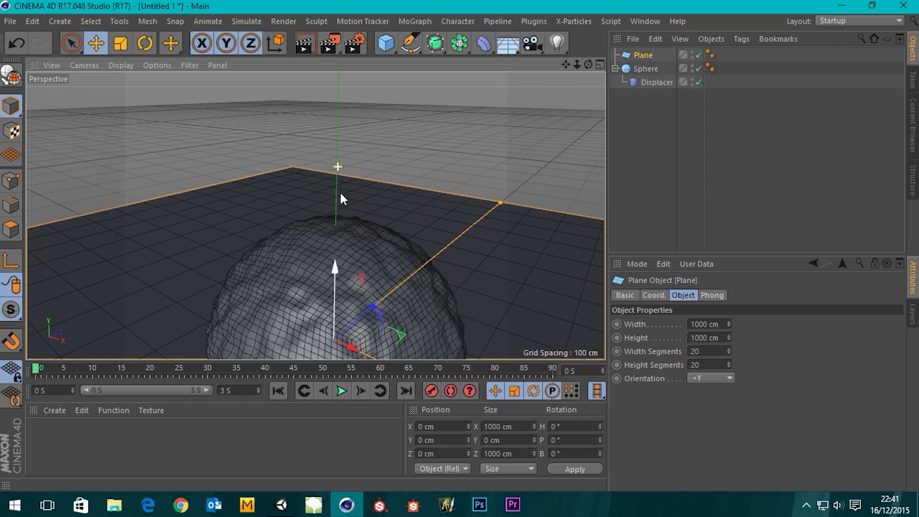
pyautogui.keyDown('alt'); pyautogui.moveTo(361, 240); pyautogui.dragTo(372, 223); pyautogui.keyUp('alt')
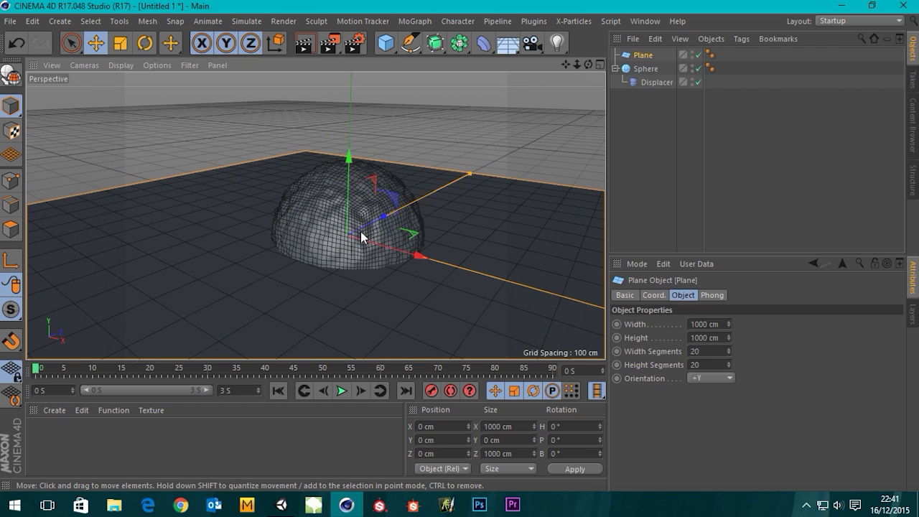
pyautogui.scroll(2, 366, 238)
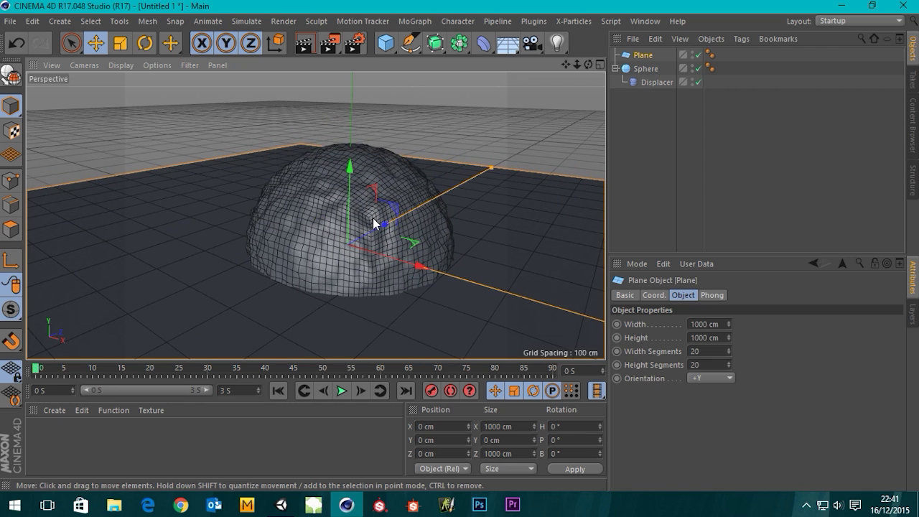
pyautogui.doubleClick(149, 468)
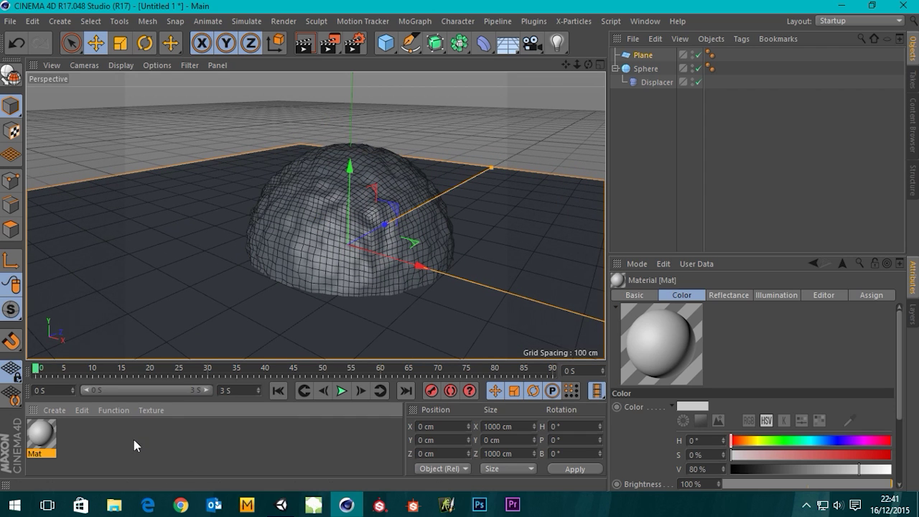
# Name the material Floor, color it green, and apply it to the plane
pyautogui.doubleClick(46, 440)
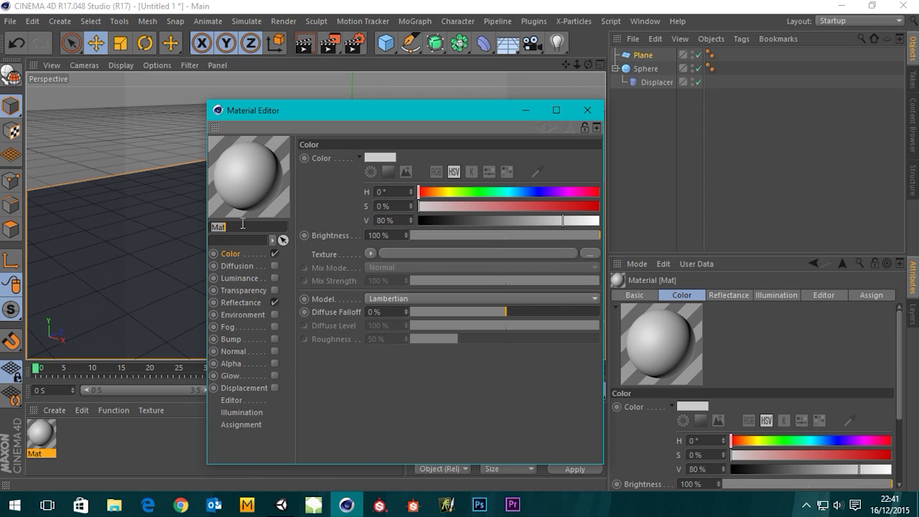
pyautogui.click(242, 223)
pyautogui.write('Floor')
pyautogui.press('Return')
pyautogui.click(481, 193)
pyautogui.moveTo(480, 206); pyautogui.dragTo(502, 225)
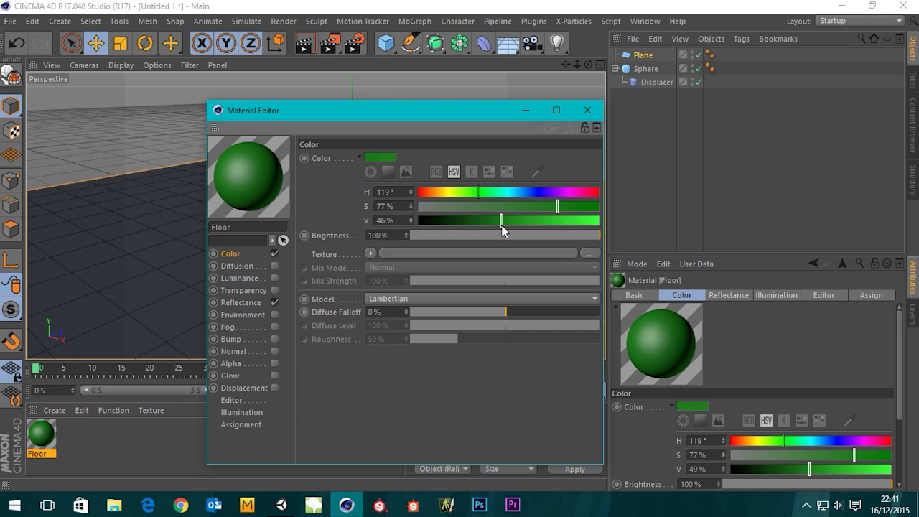
pyautogui.click(587, 110)
pyautogui.moveTo(36, 432); pyautogui.dragTo(180, 260)
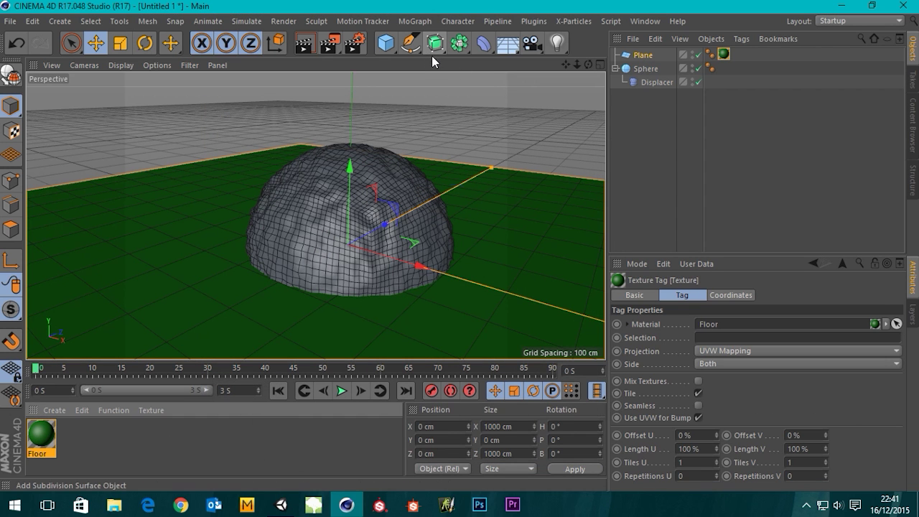
# Create a dark red material named Sphere and apply it to the displaced sphere
pyautogui.doubleClick(121, 444)
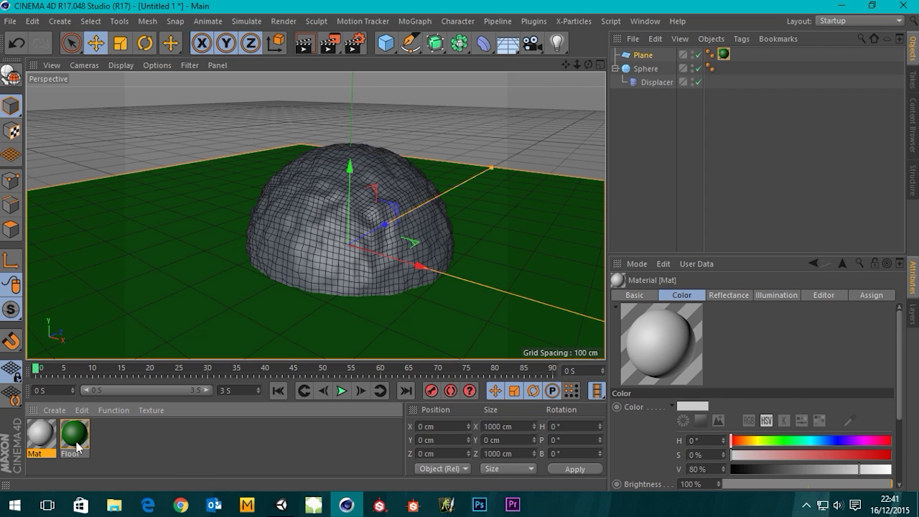
pyautogui.doubleClick(41, 433)
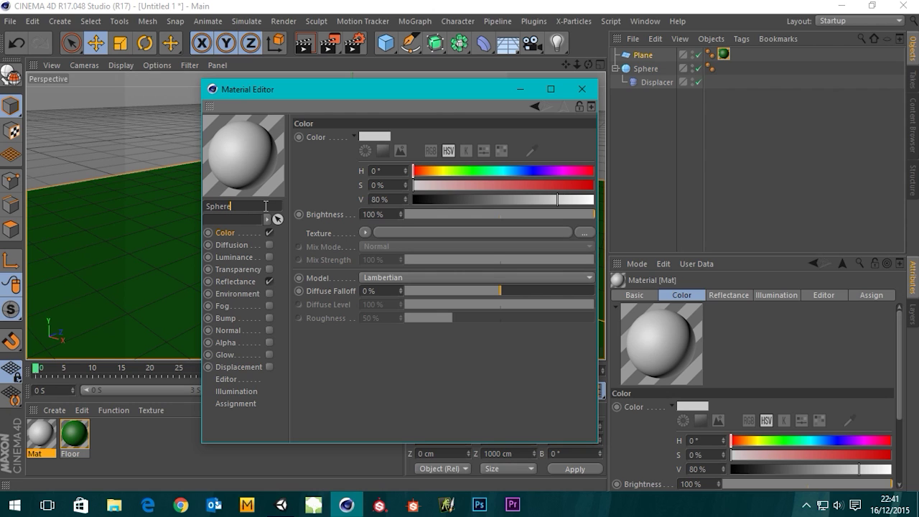
pyautogui.press('Return')
pyautogui.moveTo(545, 185); pyautogui.dragTo(498, 208)
pyautogui.moveTo(564, 184); pyautogui.dragTo(595, 186)
pyautogui.moveTo(500, 200); pyautogui.dragTo(518, 201)
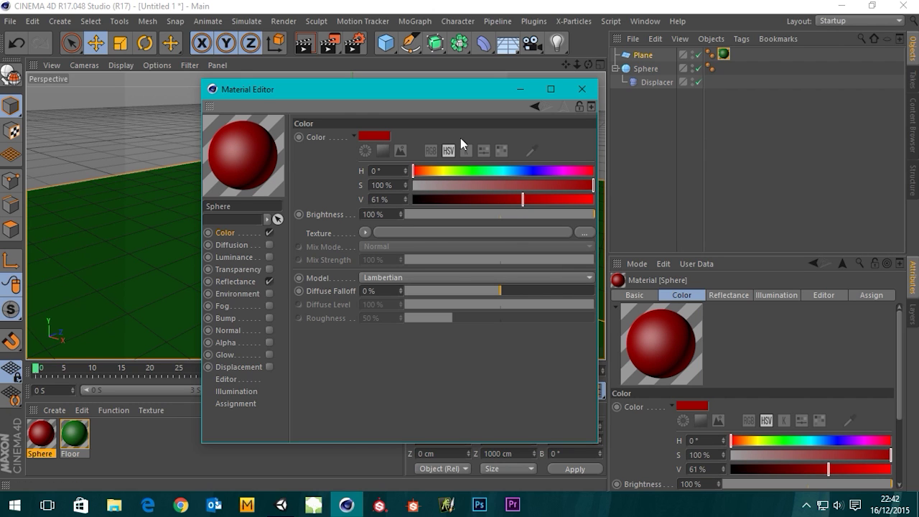
pyautogui.moveTo(542, 171); pyautogui.dragTo(642, 173)
pyautogui.click(592, 88)
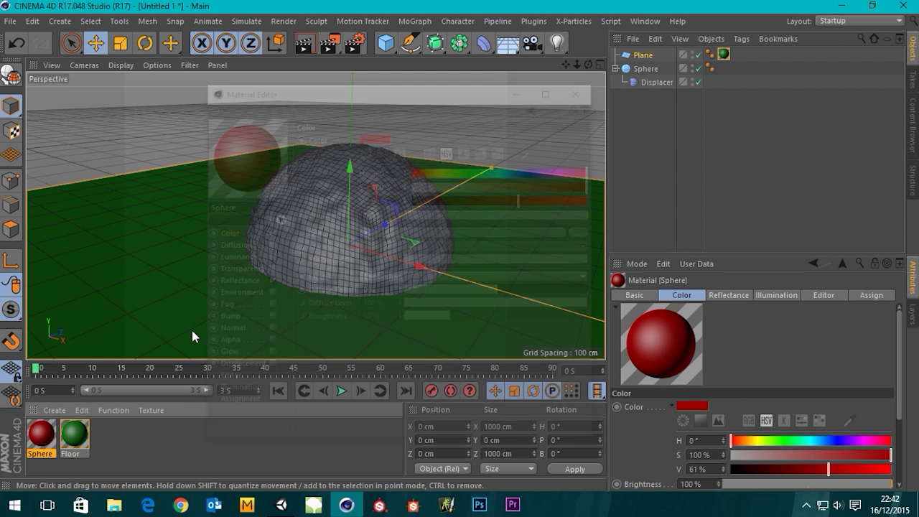
pyautogui.moveTo(64, 416); pyautogui.dragTo(309, 238)
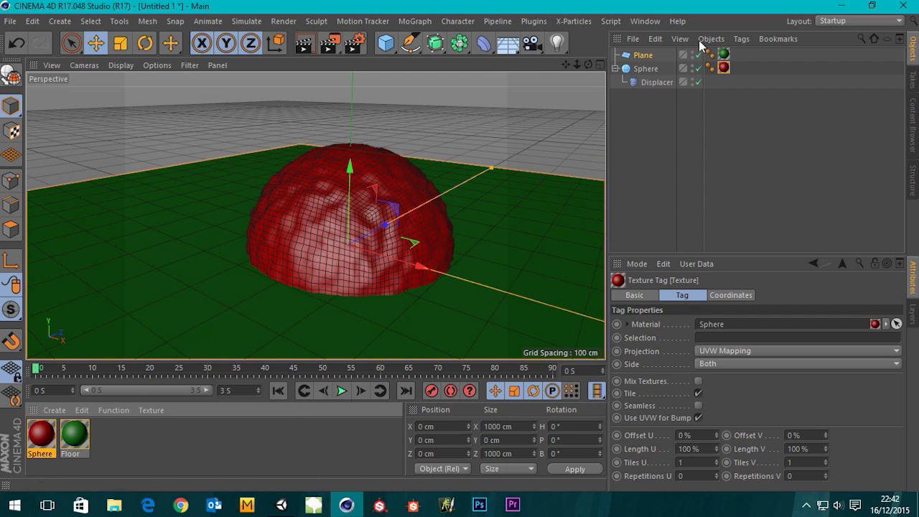
# Raise the Sphere to Y = 135.2 cm using the Front view, then orbit the perspective view
pyautogui.click(645, 68)
pyautogui.moveTo(352, 187); pyautogui.dragTo(343, 79)
pyautogui.middleClick(392, 218)
pyautogui.middleClick(452, 256)
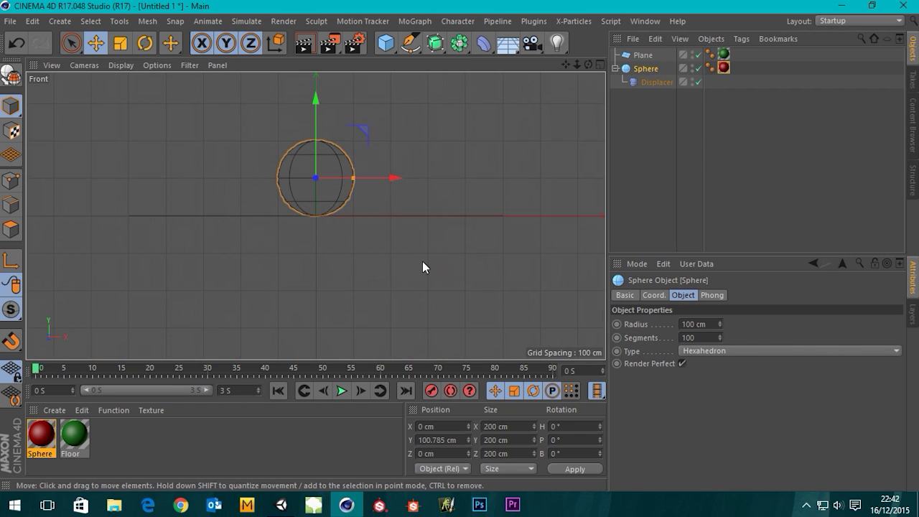
pyautogui.moveTo(307, 106); pyautogui.dragTo(314, 93)
pyautogui.middleClick(284, 260)
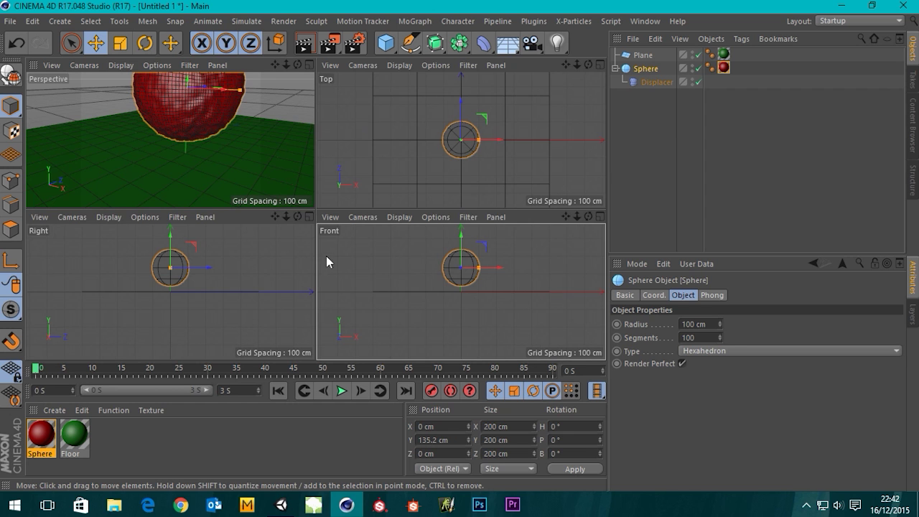
pyautogui.middleClick(217, 117)
pyautogui.scroll(-10, 335, 191)
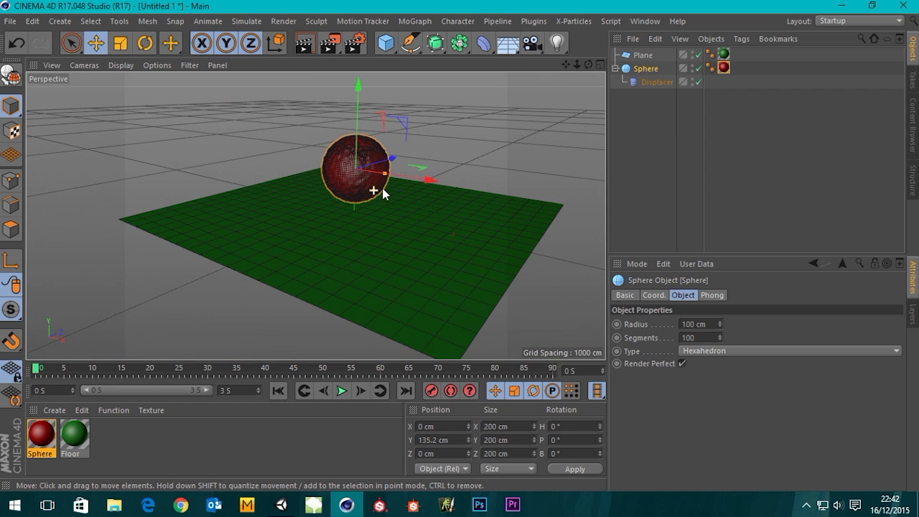
pyautogui.scroll(10, 387, 208)
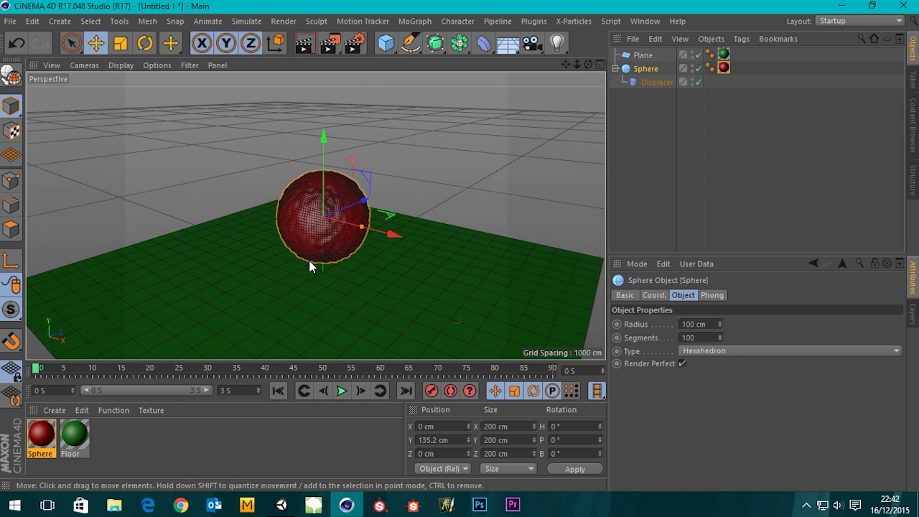
pyautogui.keyDown('alt'); pyautogui.moveTo(332, 240); pyautogui.dragTo(334, 263); pyautogui.keyUp('alt')
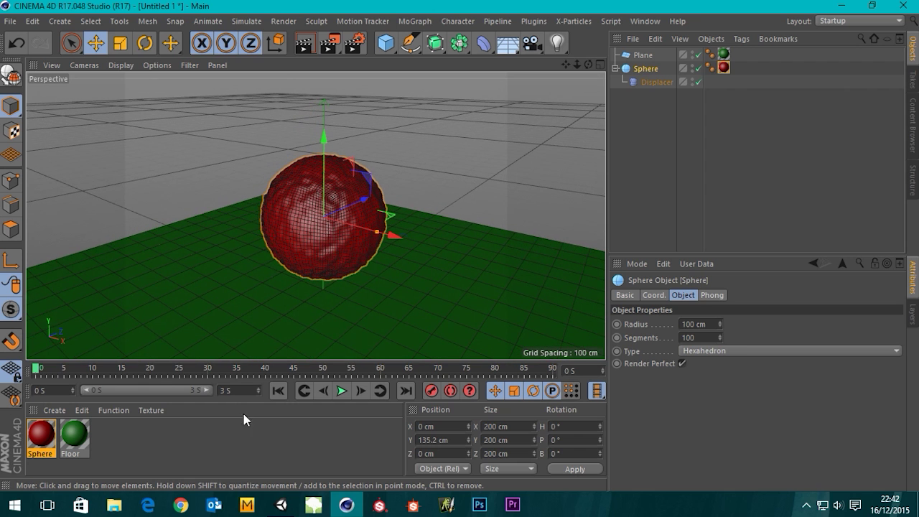
# Start Save As and browse to Documents/Unity Projects/C4D_Test/Assets
pyautogui.click(10, 22)
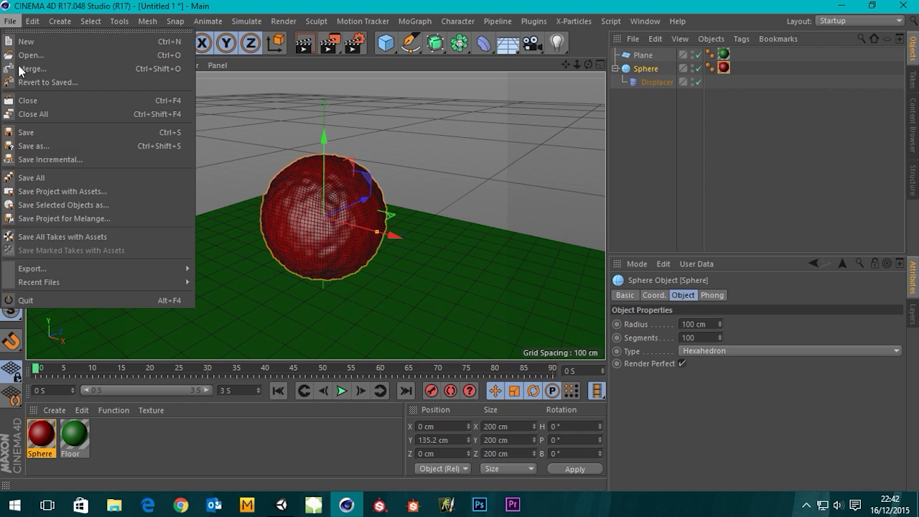
pyautogui.click(41, 146)
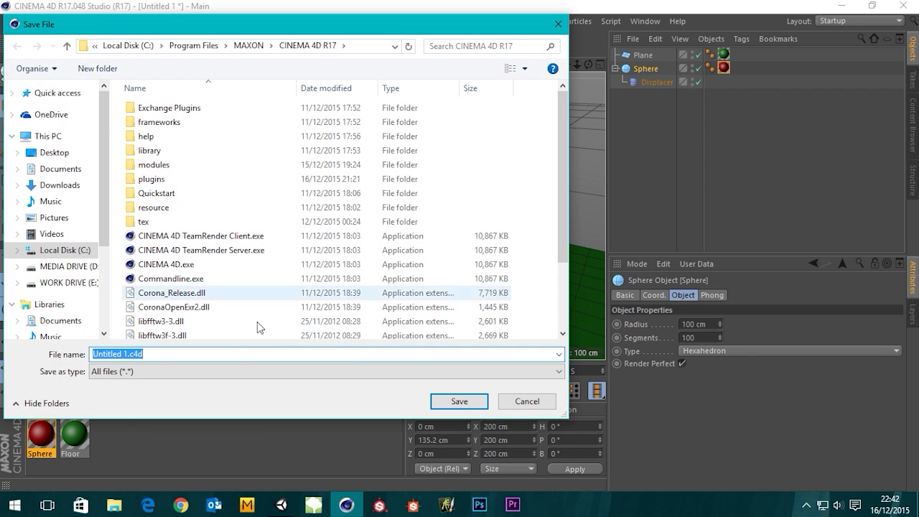
pyautogui.click(58, 153)
pyautogui.click(59, 168)
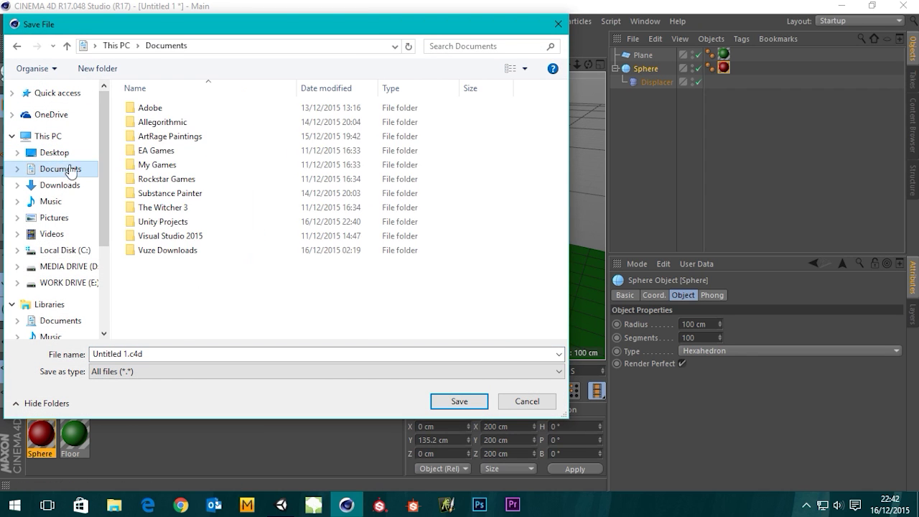
pyautogui.doubleClick(162, 222)
pyautogui.doubleClick(157, 109)
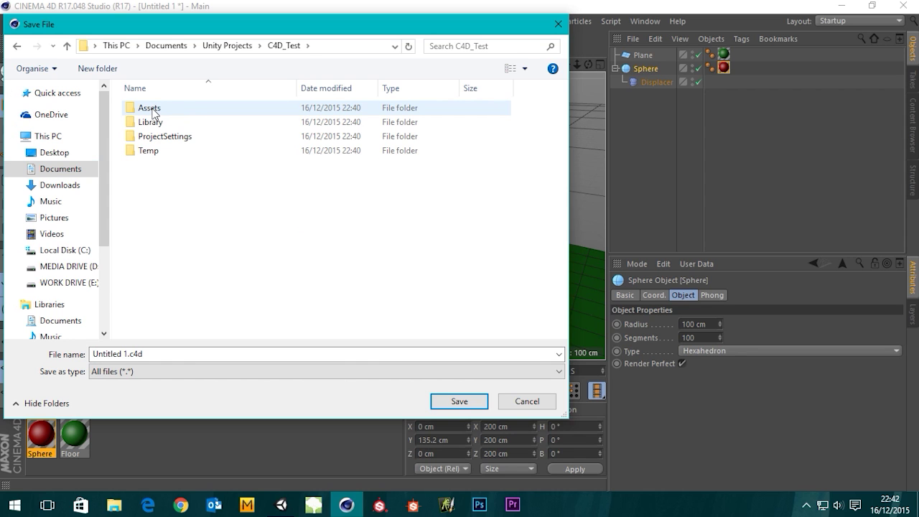
pyautogui.doubleClick(154, 113)
# Create a new #Imports folder inside Assets and open it
pyautogui.rightClick(180, 163)
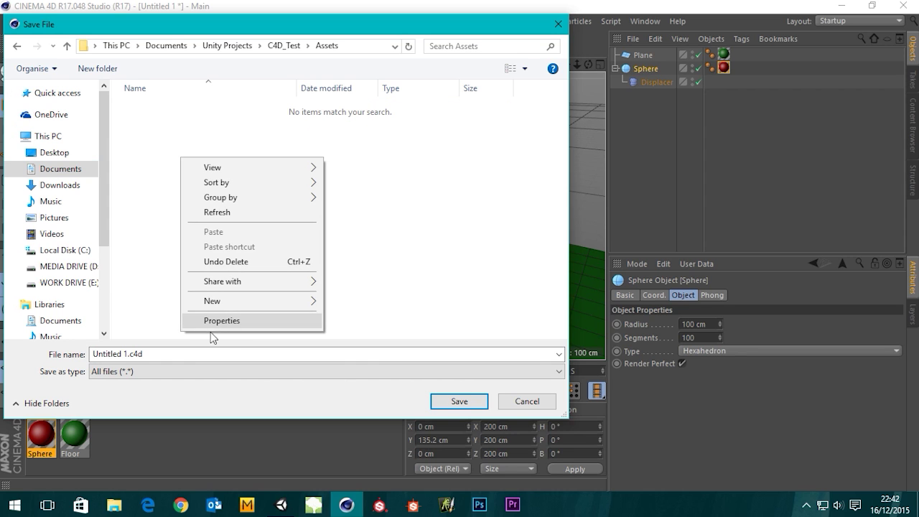
pyautogui.moveTo(309, 302)
pyautogui.click(361, 297)
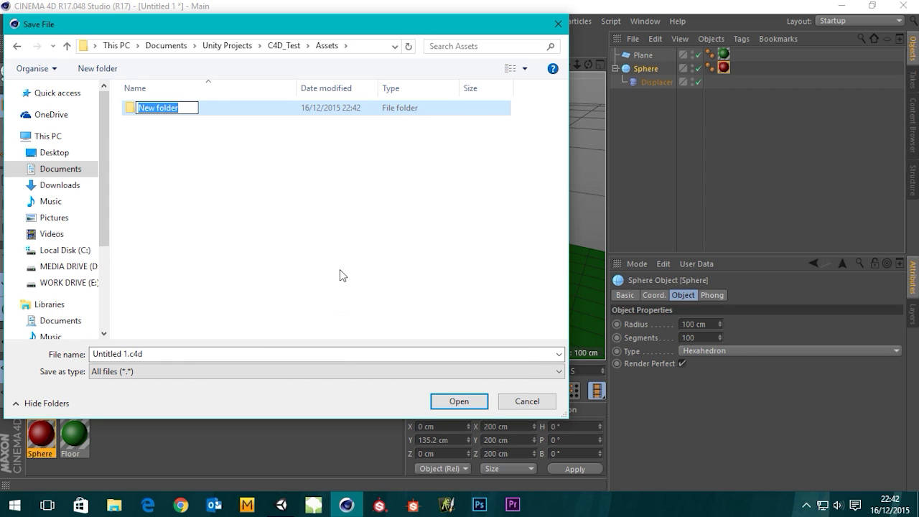
pyautogui.write('#Imports')
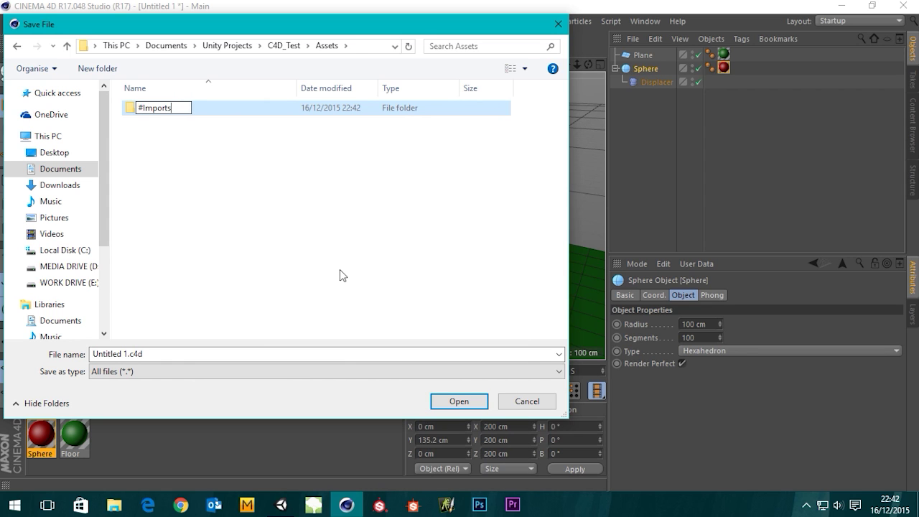
pyautogui.click(345, 200)
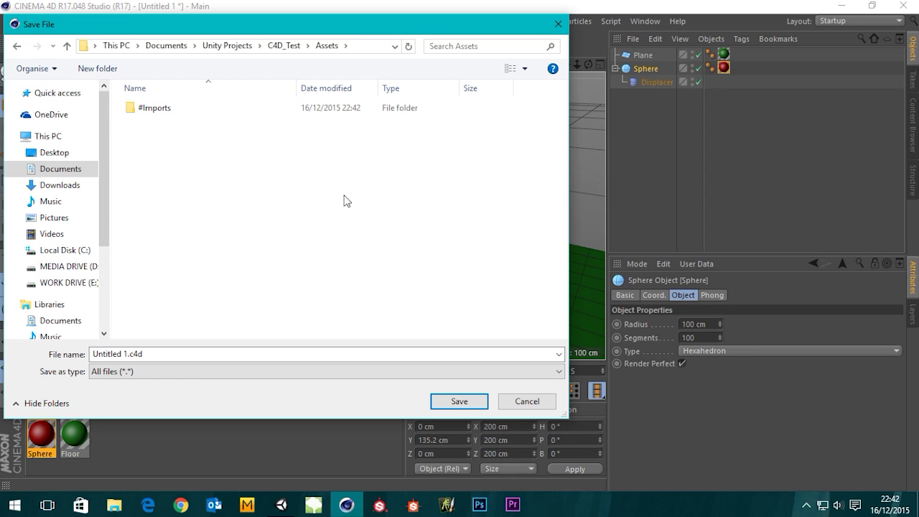
pyautogui.doubleClick(157, 114)
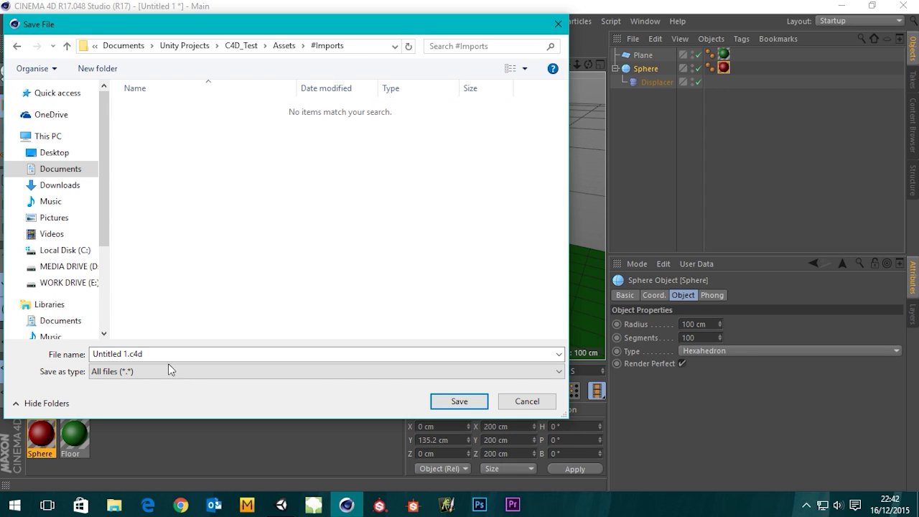
# Replace the default 'Untitled 1' file name with Test_c4d
pyautogui.click(129, 353)
pyautogui.doubleClick(129, 353)
pyautogui.press('Right')
pyautogui.press('Left')
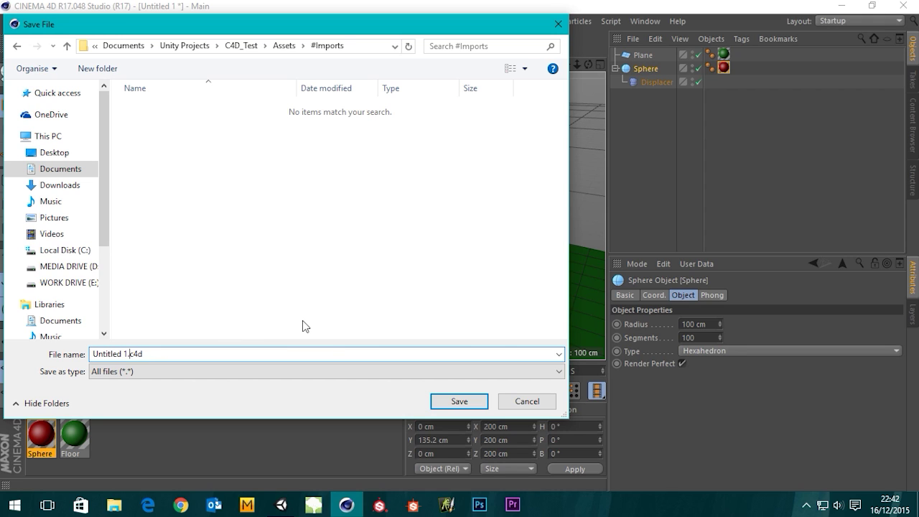
pyautogui.press('BackSpace')
pyautogui.press('BackSpace')
pyautogui.press('BackSpace')
pyautogui.press('BackSpace')
pyautogui.press('BackSpace')
pyautogui.press('BackSpace')
pyautogui.press('BackSpace')
pyautogui.press('BackSpace')
pyautogui.press('BackSpace')
pyautogui.press('BackSpace')
pyautogui.write('Test')
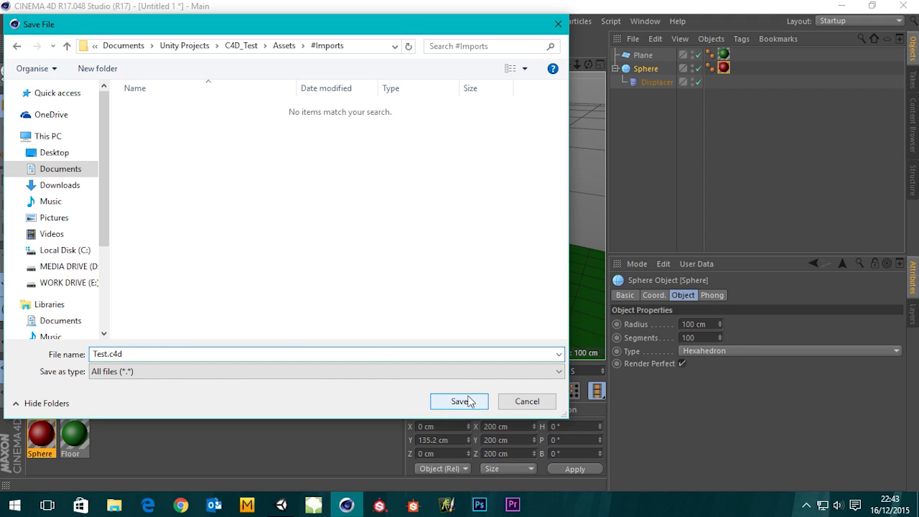
pyautogui.write('_c4d')
# Save Test_c4d, then in Unity select Test_c4d inside the expanded #Imports folder
pyautogui.click(460, 401)
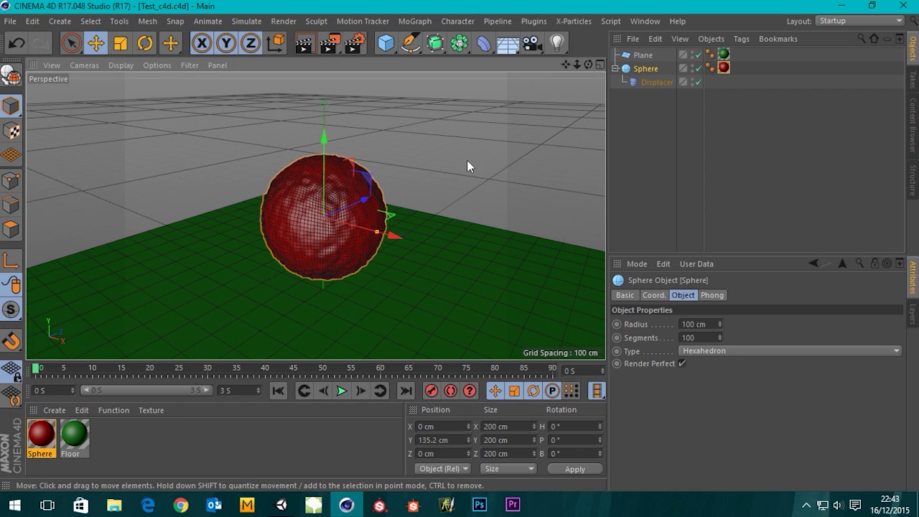
pyautogui.click(280, 505)
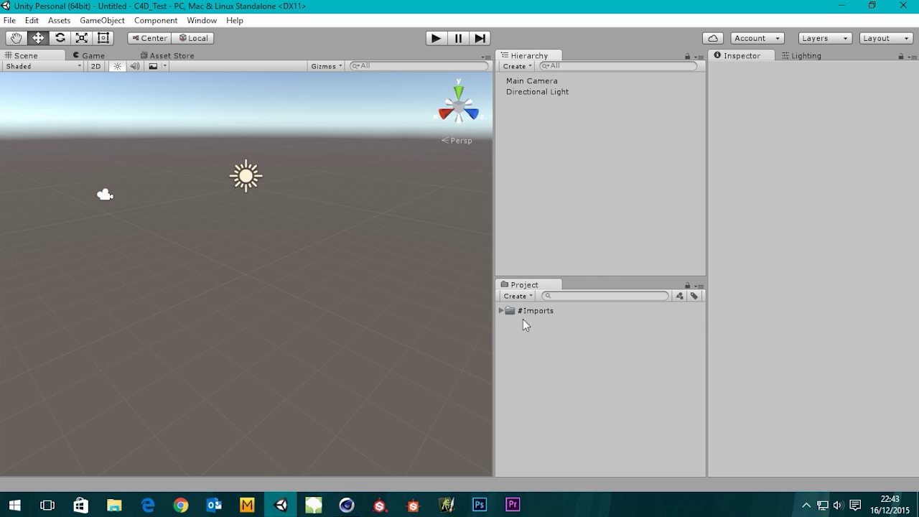
pyautogui.click(500, 310)
pyautogui.click(542, 334)
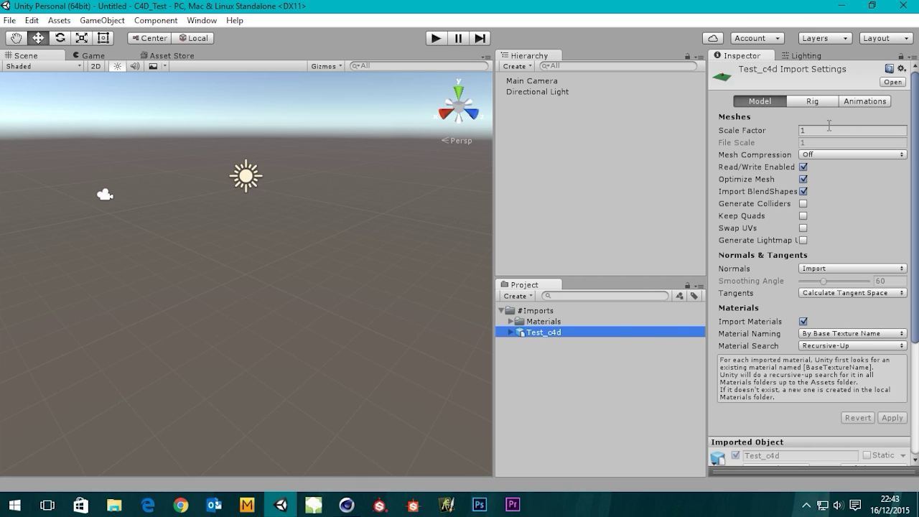
# Change the model's Scale Factor to 0.01 and apply it
pyautogui.click(751, 130)
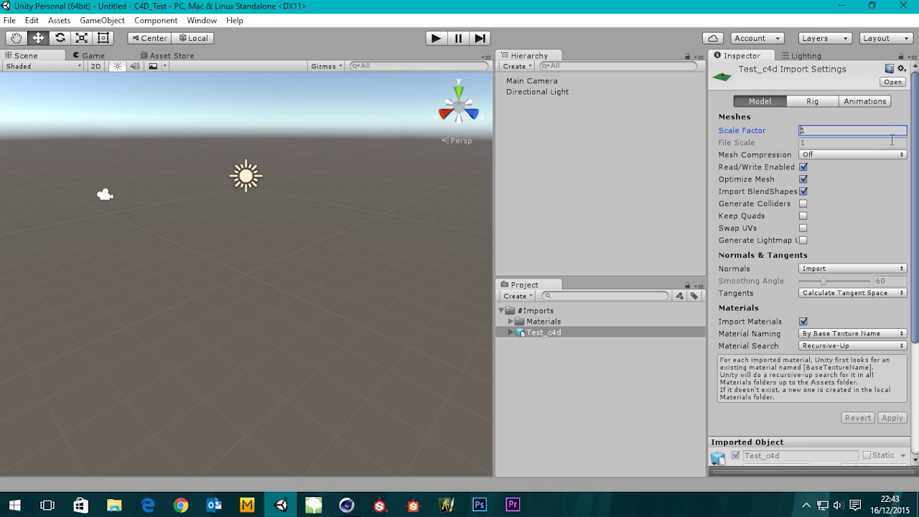
pyautogui.click(833, 131)
pyautogui.write('0')
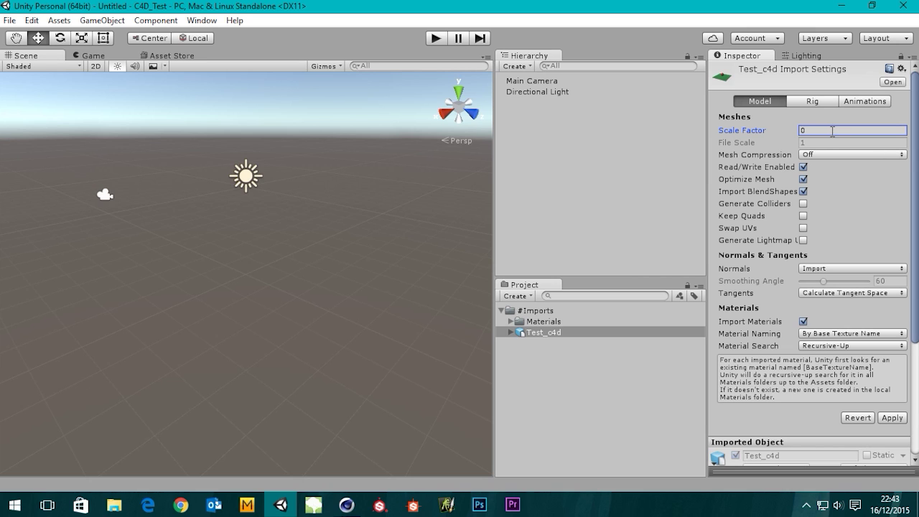
pyautogui.doubleClick(832, 132)
pyautogui.click(891, 417)
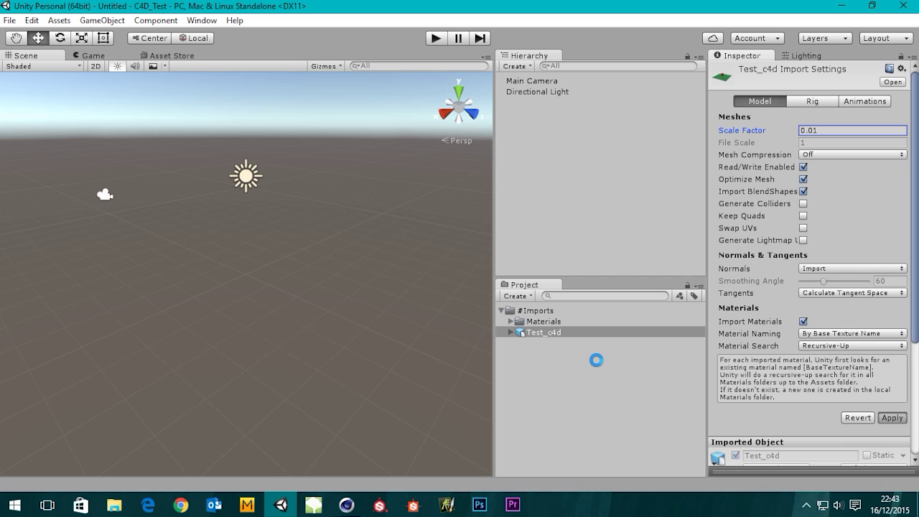
# Place the Test_c4d model into the scene and frame the red sphere in the Scene view
pyautogui.click(530, 333)
pyautogui.click(542, 198)
pyautogui.moveTo(542, 197); pyautogui.dragTo(542, 198)
pyautogui.scroll(3, 199, 176)
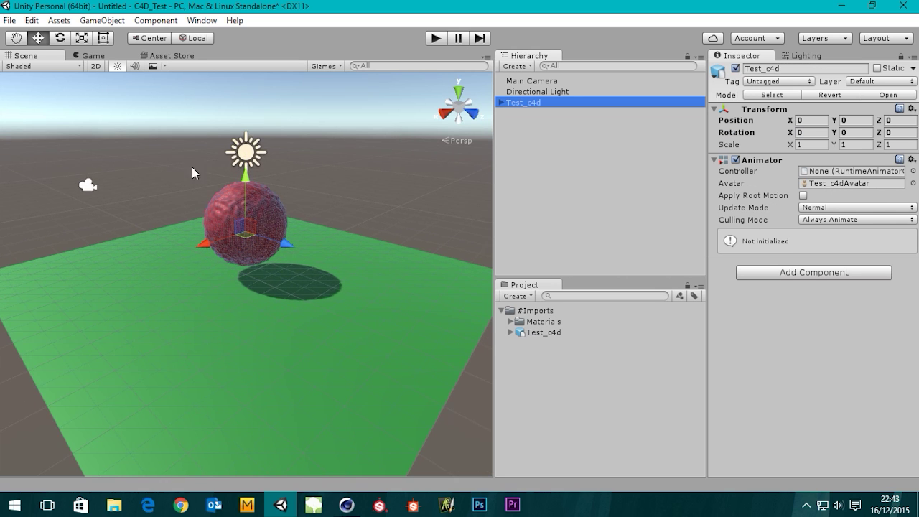
pyautogui.scroll(3, 213, 183)
pyautogui.moveTo(236, 189); pyautogui.dragTo(257, 244, button='middle')
pyautogui.keyDown('alt'); pyautogui.moveTo(236, 243); pyautogui.dragTo(252, 334); pyautogui.keyUp('alt')
# Check Test_c4d's Rig and Animations import tabs, confirming no animation was imported
pyautogui.click(347, 504)
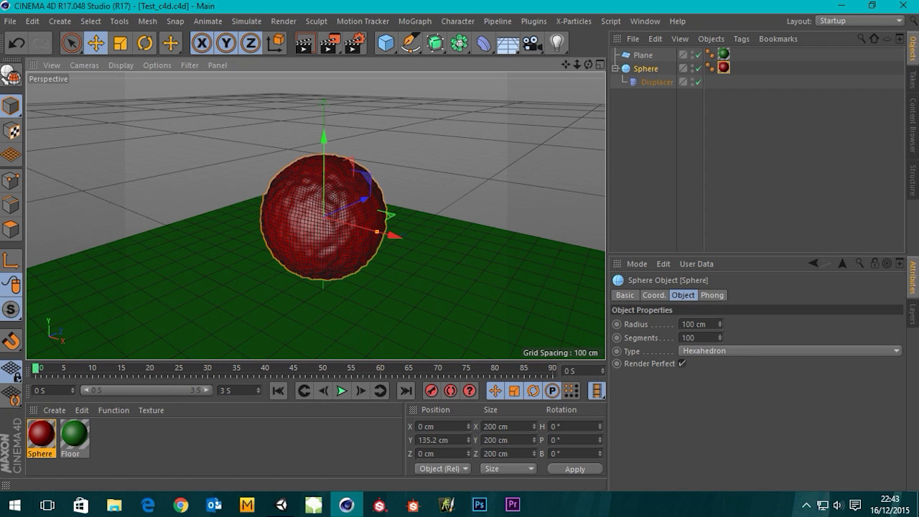
pyautogui.moveTo(284, 505)
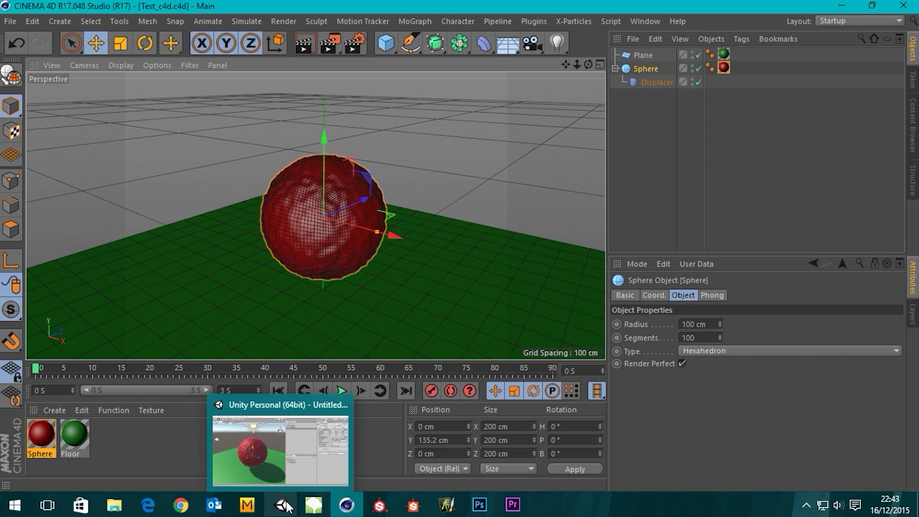
pyautogui.click(284, 505)
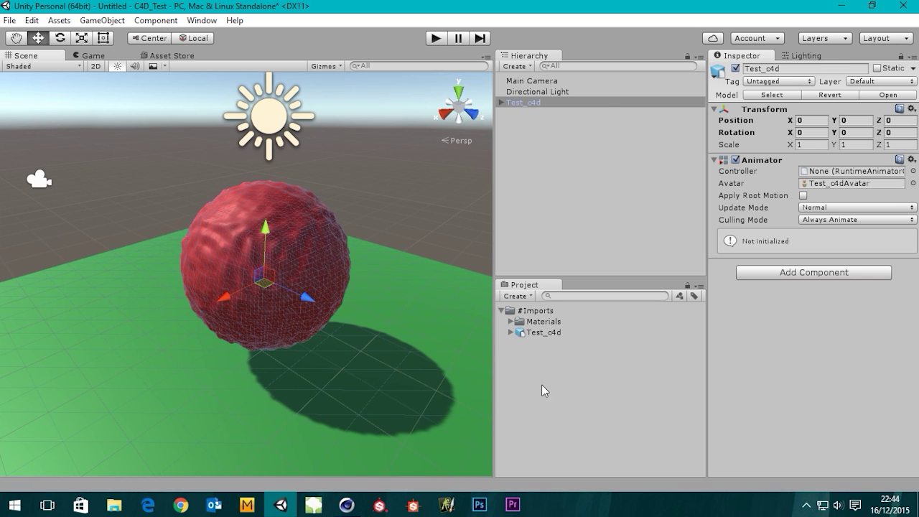
pyautogui.click(541, 333)
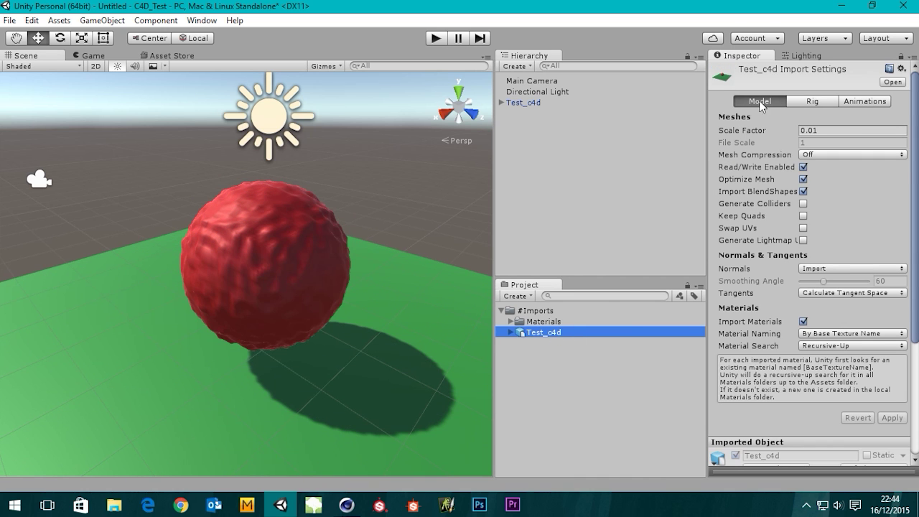
pyautogui.moveTo(915, 225); pyautogui.dragTo(850, 91)
pyautogui.click(822, 102)
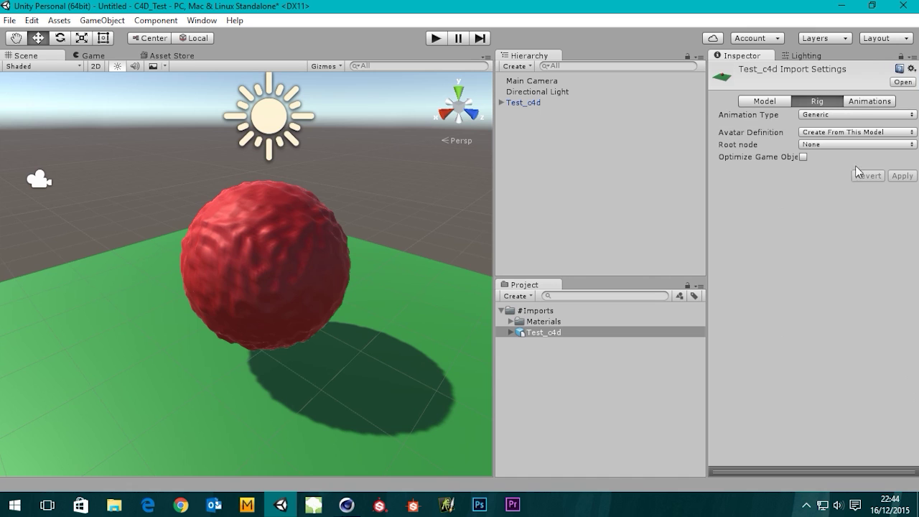
pyautogui.click(870, 101)
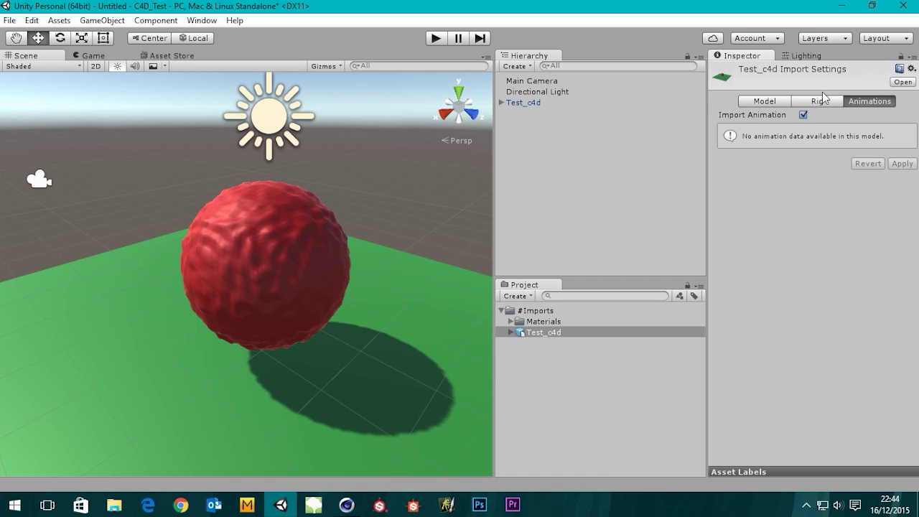
pyautogui.click(760, 101)
# Select the Sphere in Cinema 4D and switch to the Animation layout
pyautogui.click(347, 505)
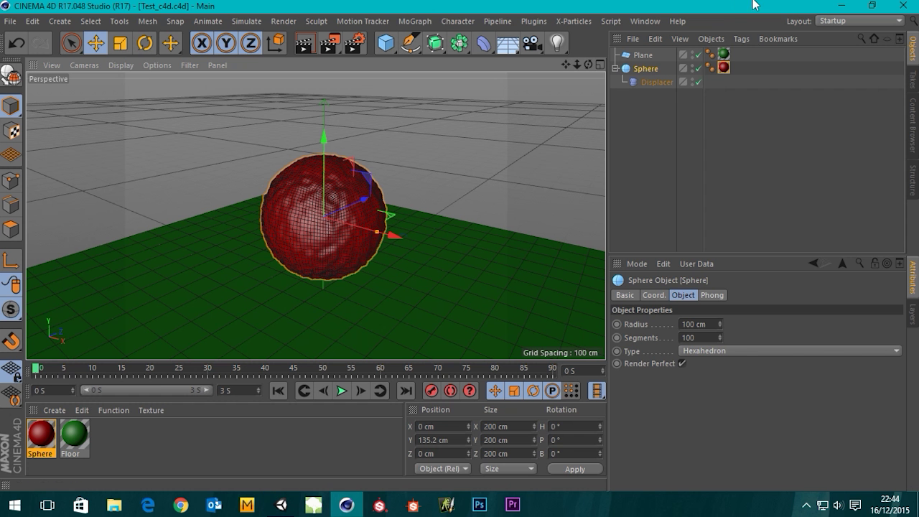
pyautogui.click(653, 100)
pyautogui.click(645, 71)
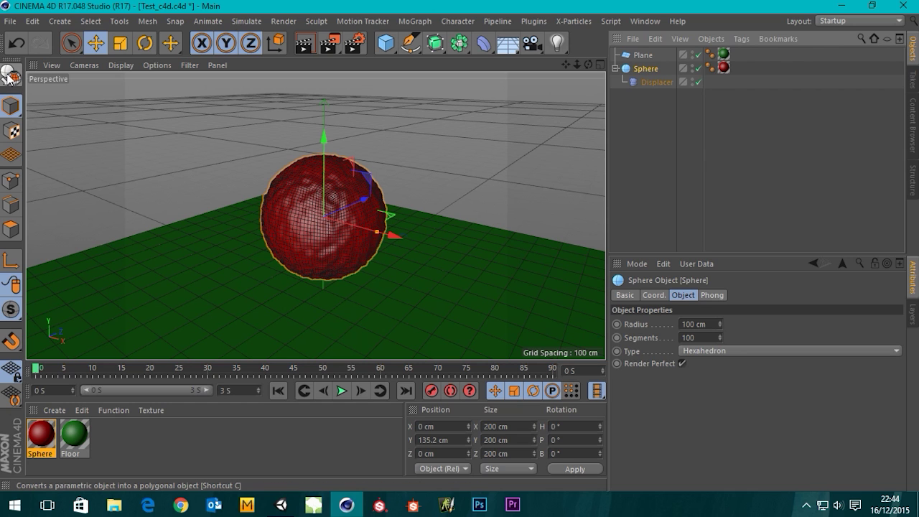
pyautogui.click(859, 23)
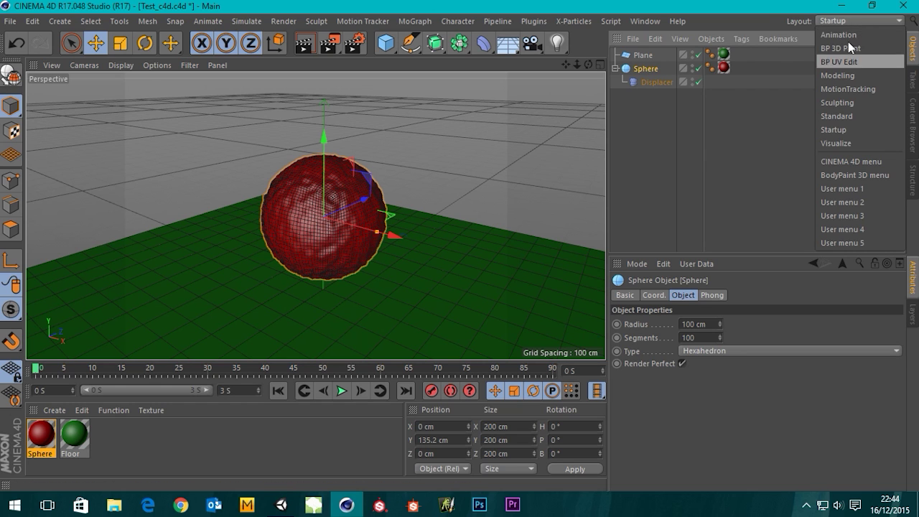
pyautogui.click(847, 38)
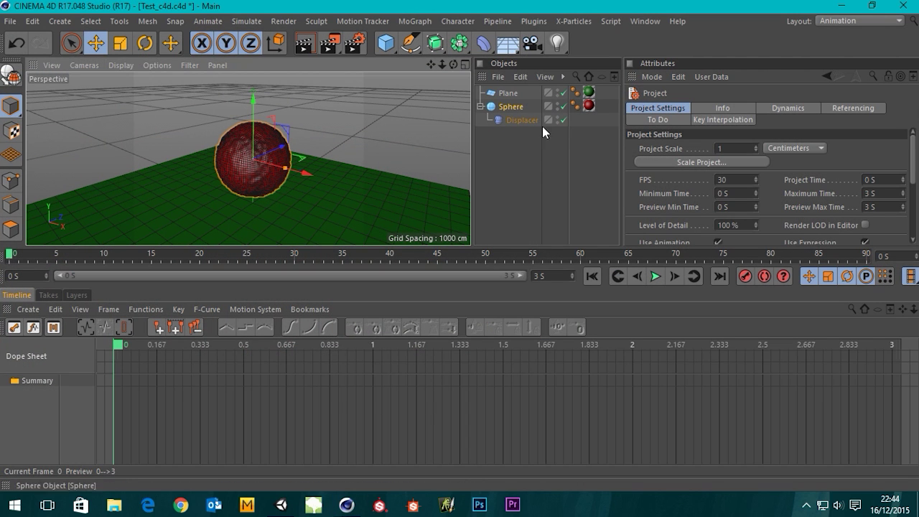
# Add the Sphere as a Dope Sheet track and scrub the opening frames
pyautogui.moveTo(514, 111); pyautogui.dragTo(38, 414)
pyautogui.click(37, 392)
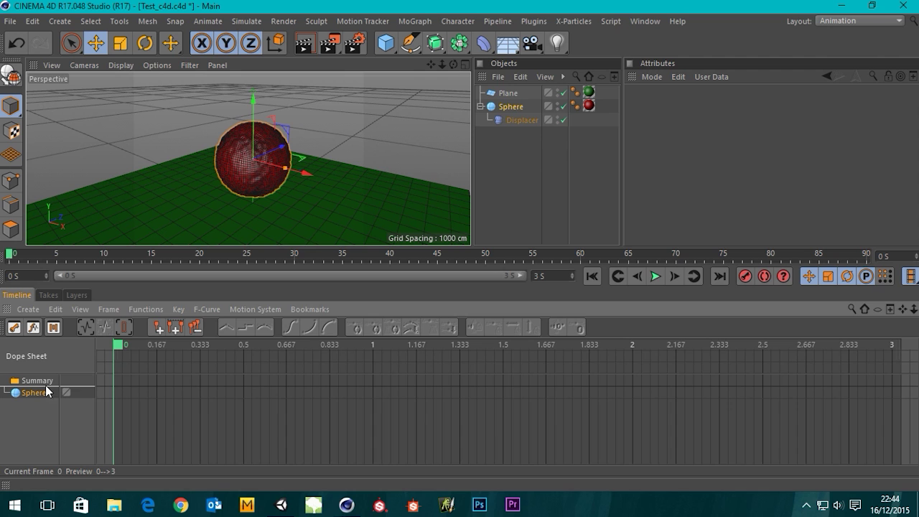
pyautogui.moveTo(123, 347); pyautogui.dragTo(0, 398)
# Bake the Sphere over 0–3 s with Expressions, Position, Rotation and Animated Parameters off, PLA on
pyautogui.click(140, 310)
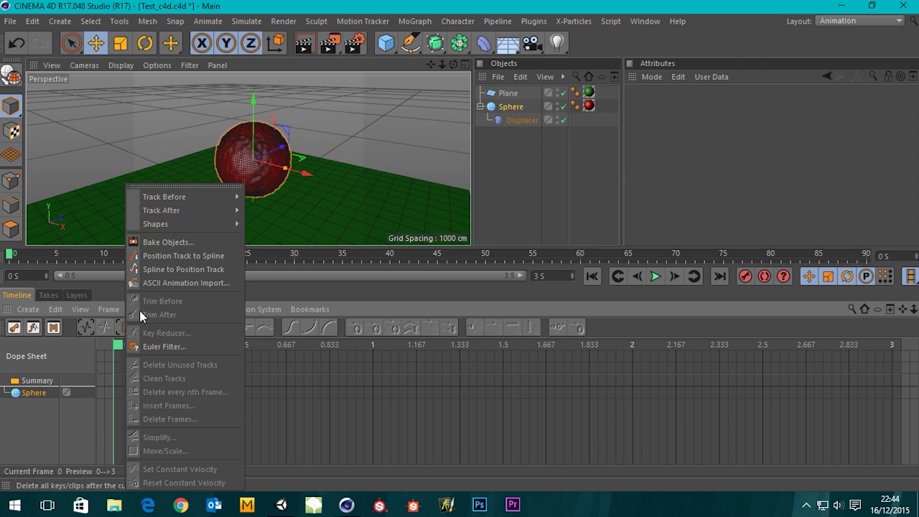
pyautogui.click(173, 241)
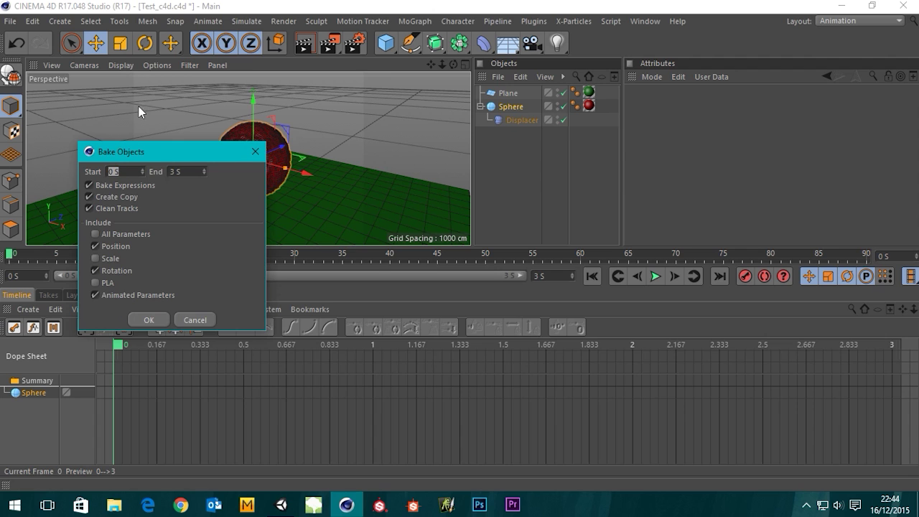
pyautogui.moveTo(162, 152); pyautogui.dragTo(454, 147)
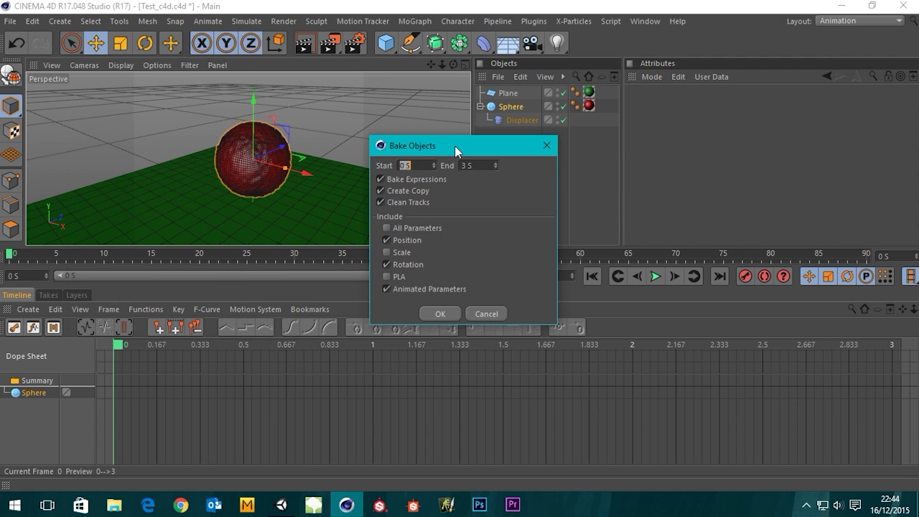
pyautogui.doubleClick(409, 167)
pyautogui.click(381, 180)
pyautogui.click(386, 239)
pyautogui.click(387, 264)
pyautogui.click(387, 289)
pyautogui.click(387, 276)
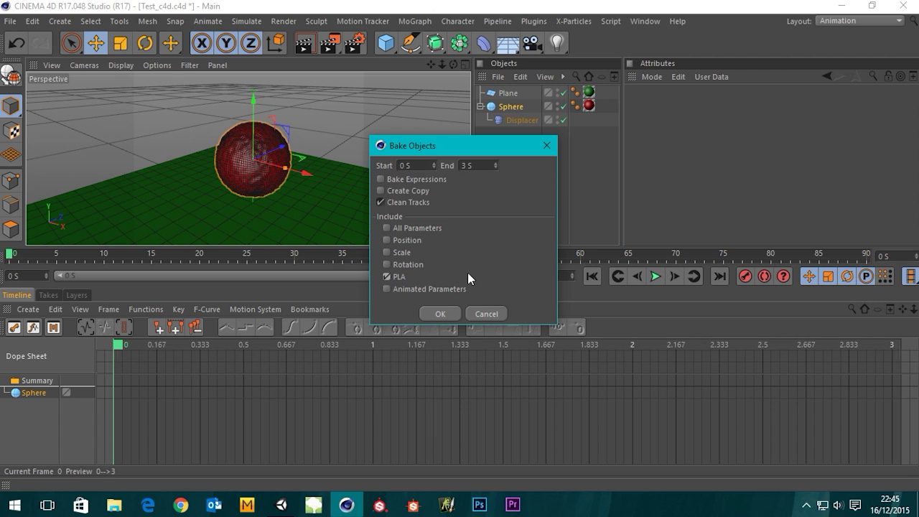
pyautogui.click(440, 314)
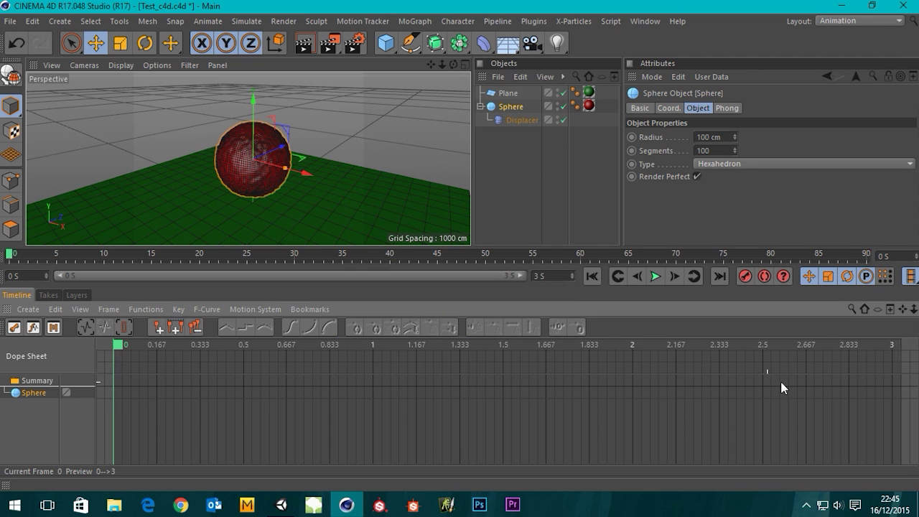
# Cancel the reopened Bake Objects dialog and make the Sphere an editable polygon object
pyautogui.click(141, 306)
pyautogui.click(180, 243)
pyautogui.moveTo(161, 157); pyautogui.dragTo(408, 189)
pyautogui.click(512, 188)
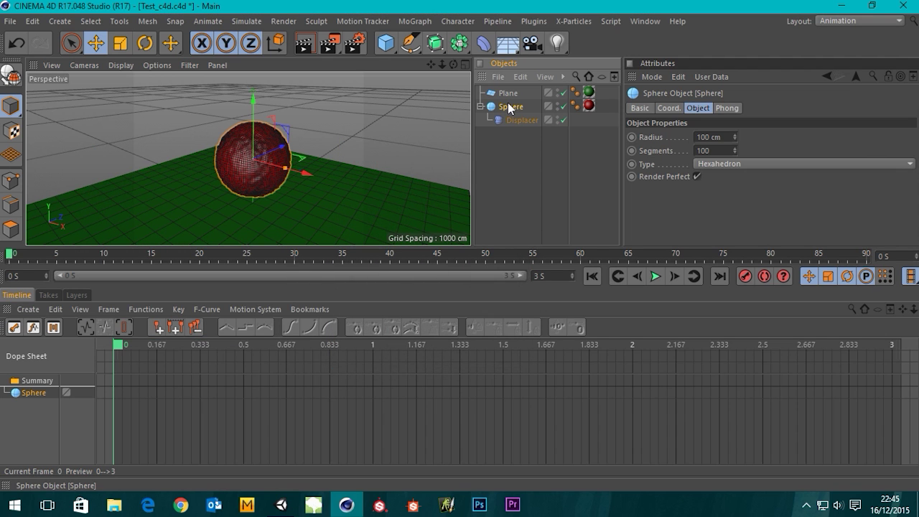
pyautogui.click(525, 172)
pyautogui.click(511, 108)
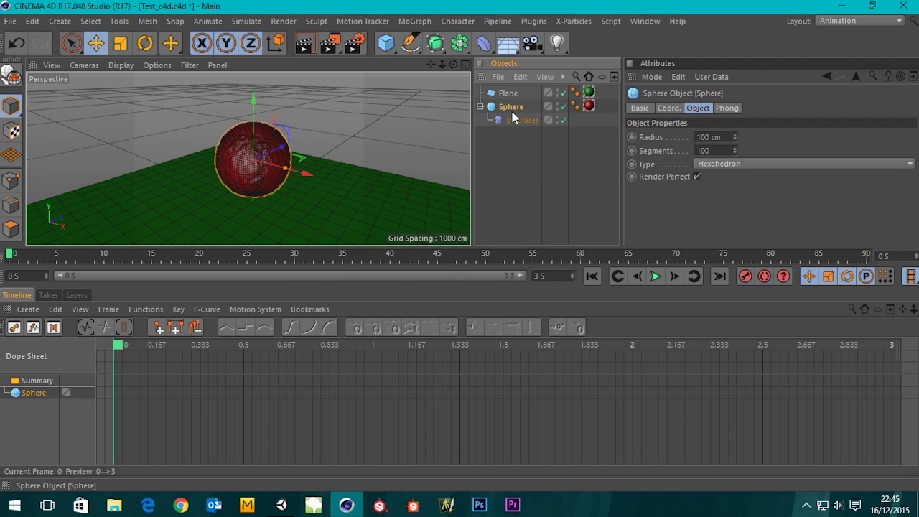
pyautogui.click(12, 76)
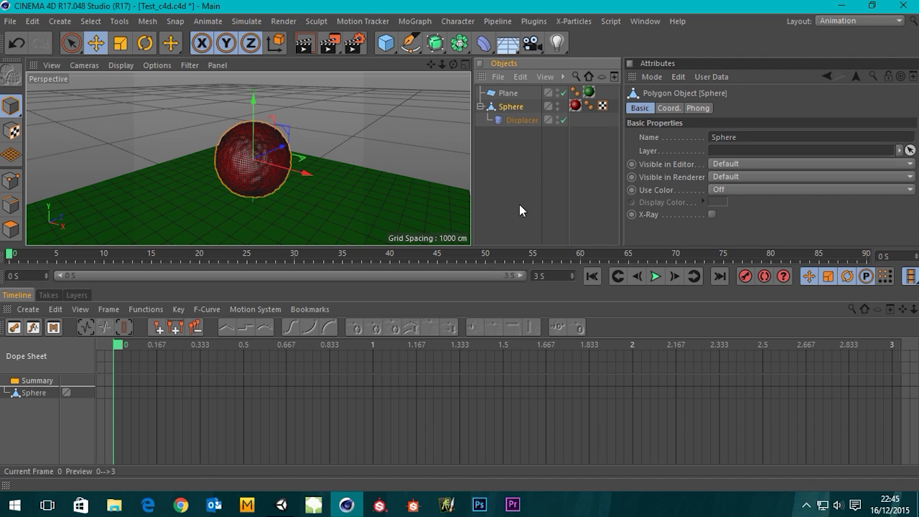
# Bake the Sphere track's point-level animation with Position baking turned off
pyautogui.click(28, 392)
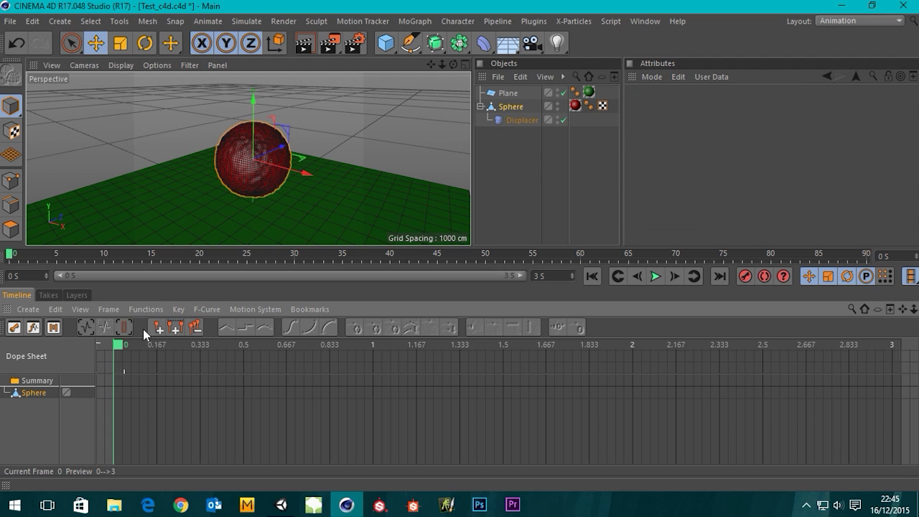
pyautogui.click(138, 308)
pyautogui.click(208, 240)
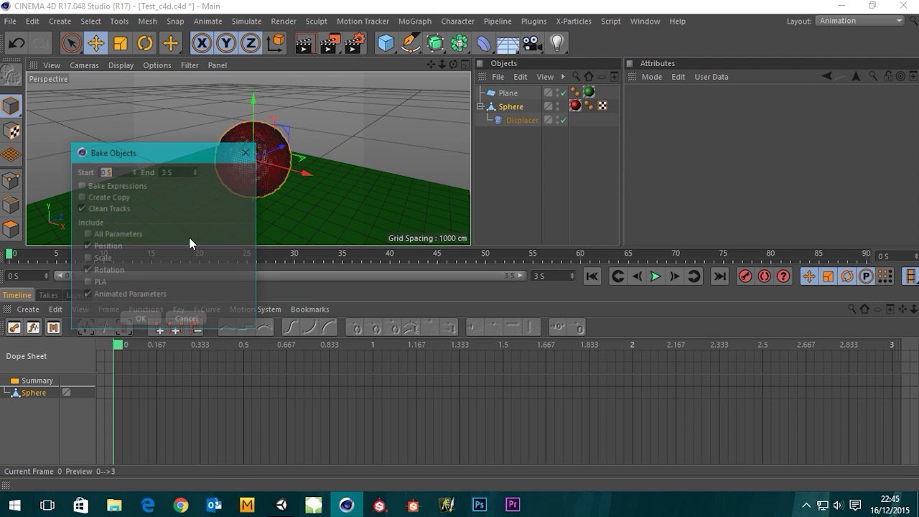
pyautogui.moveTo(152, 152); pyautogui.dragTo(477, 148)
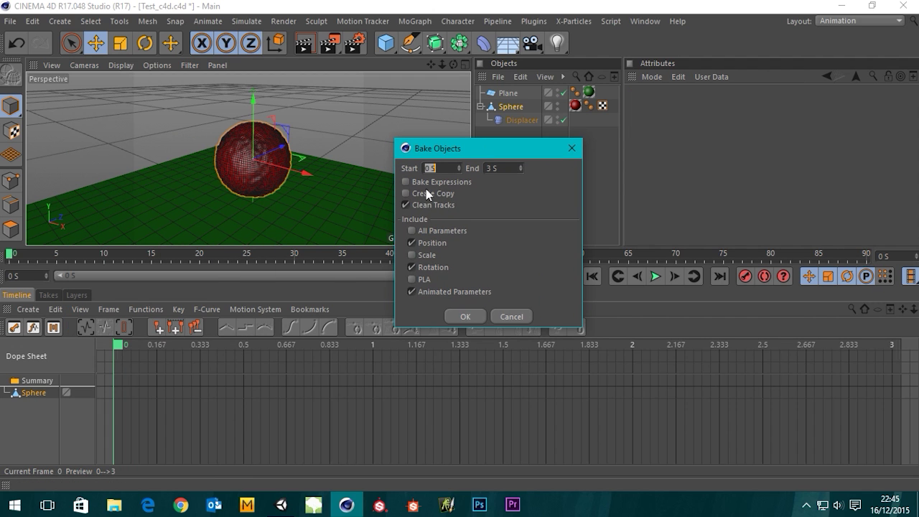
pyautogui.click(412, 243)
pyautogui.click(462, 313)
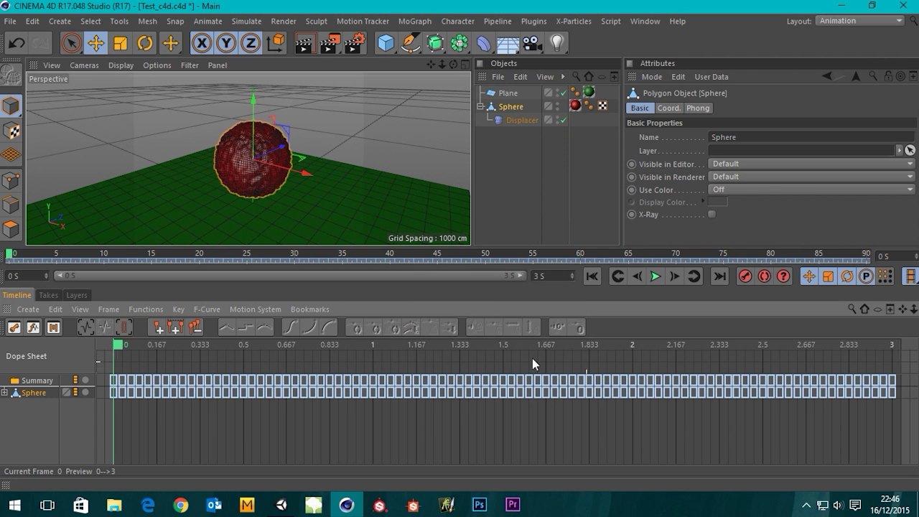
# Scrub to about 2 s, switch to the Standard layout and play the animation
pyautogui.moveTo(117, 346); pyautogui.dragTo(494, 352)
pyautogui.click(855, 21)
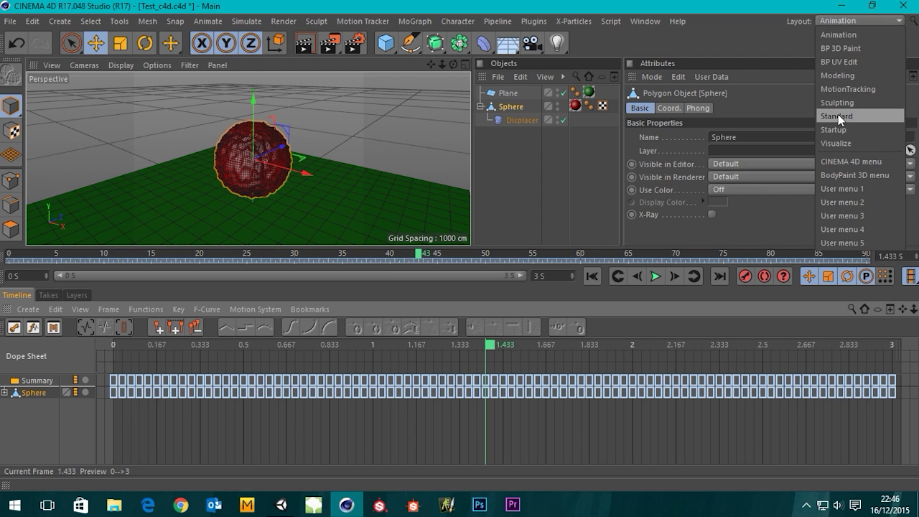
pyautogui.click(836, 116)
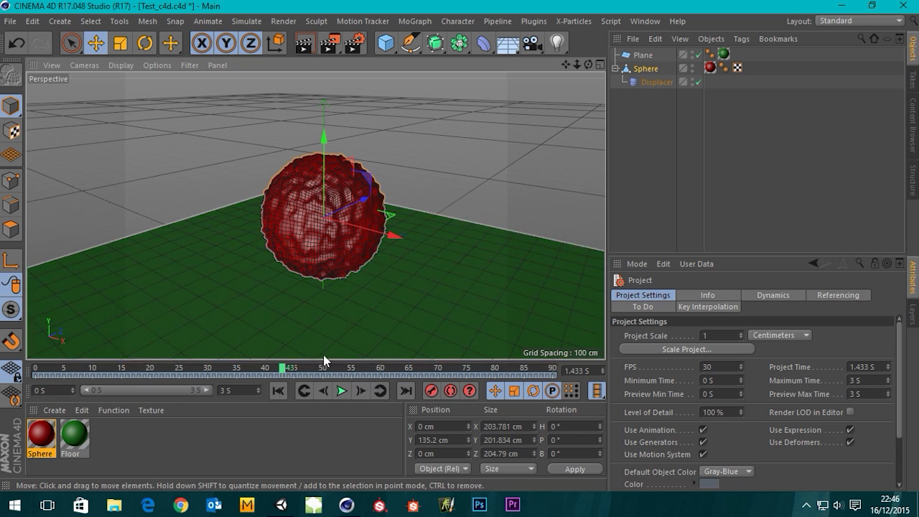
pyautogui.click(341, 390)
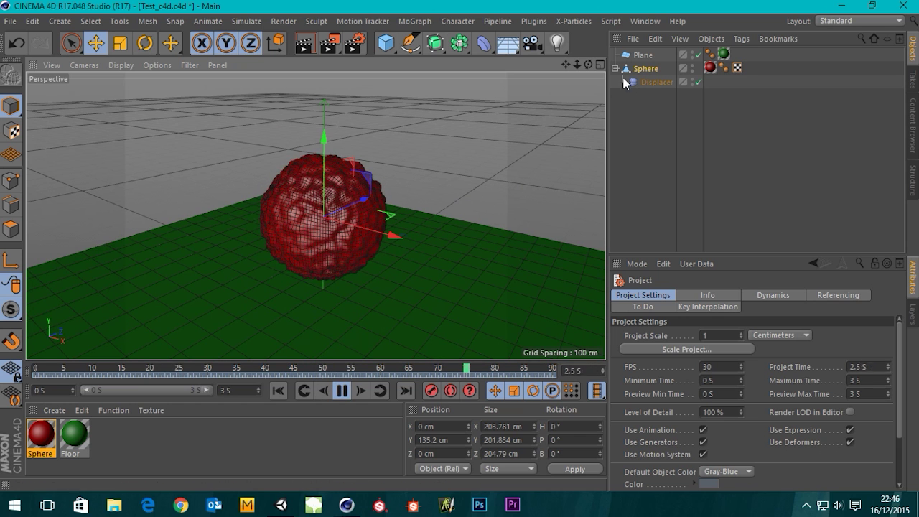
# Try deleting the Displacer twice, undoing each time, and stop playback
pyautogui.click(660, 85)
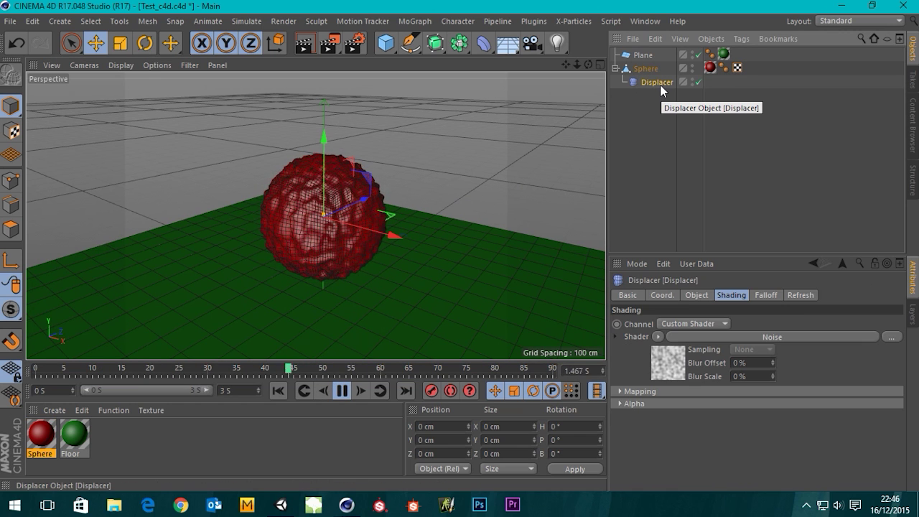
pyautogui.press('Delete')
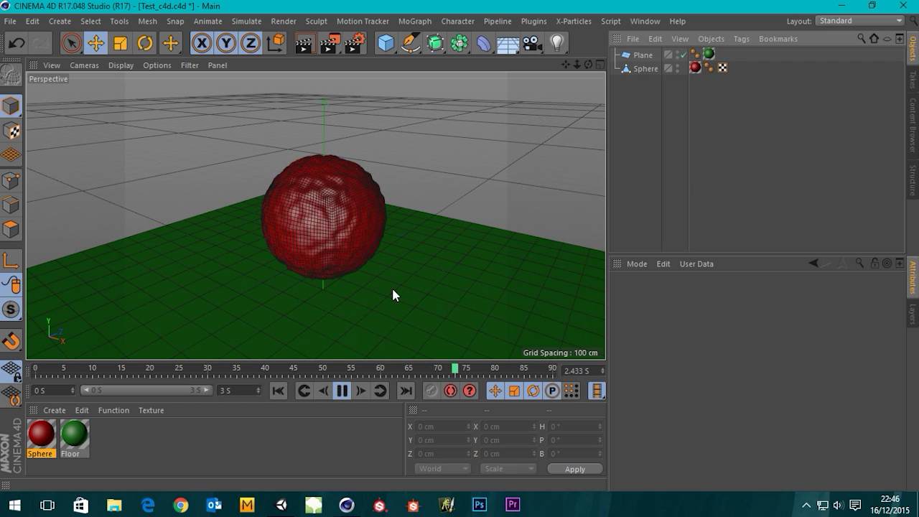
pyautogui.hotkey('ctrl', 'z')
pyautogui.click(342, 390)
pyautogui.click(654, 83)
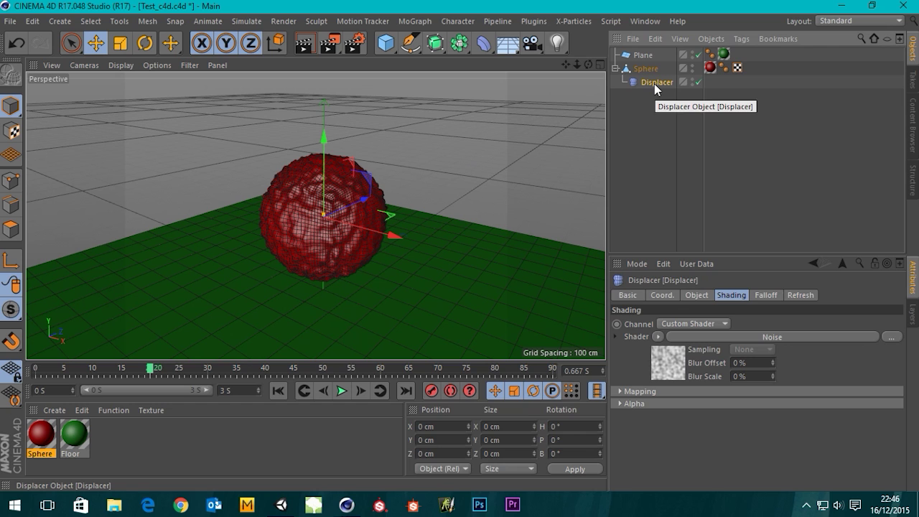
pyautogui.press('Delete')
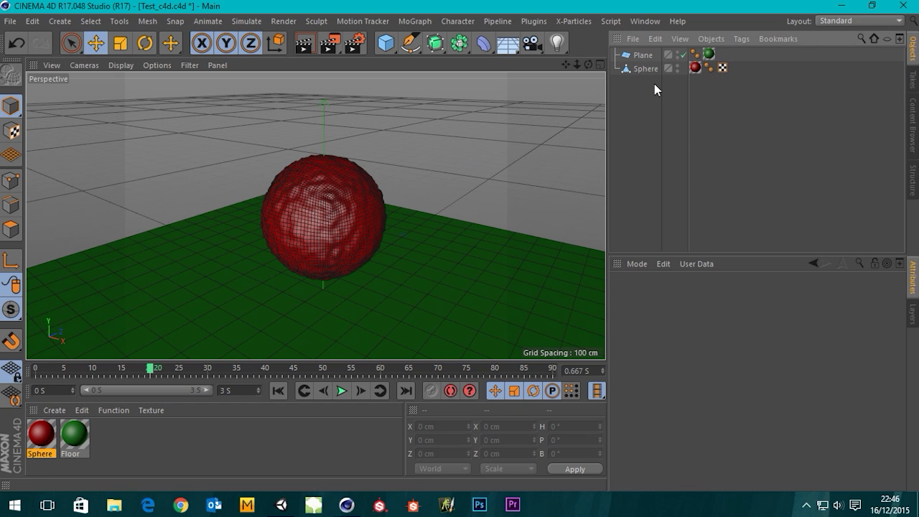
pyautogui.hotkey('ctrl', 'z')
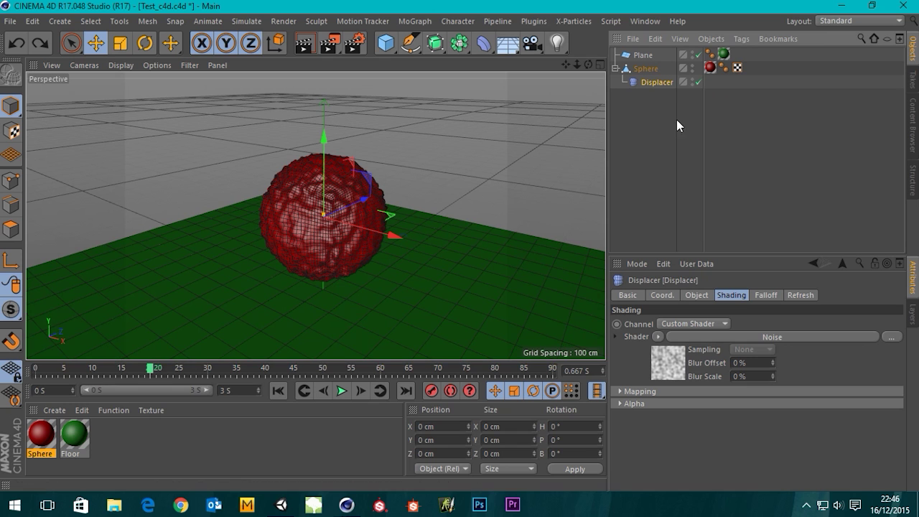
# Delete the Displacer for good, play the Sphere's animation, then stop and rewind to frame 0
pyautogui.click(661, 83)
pyautogui.press('Delete')
pyautogui.click(653, 72)
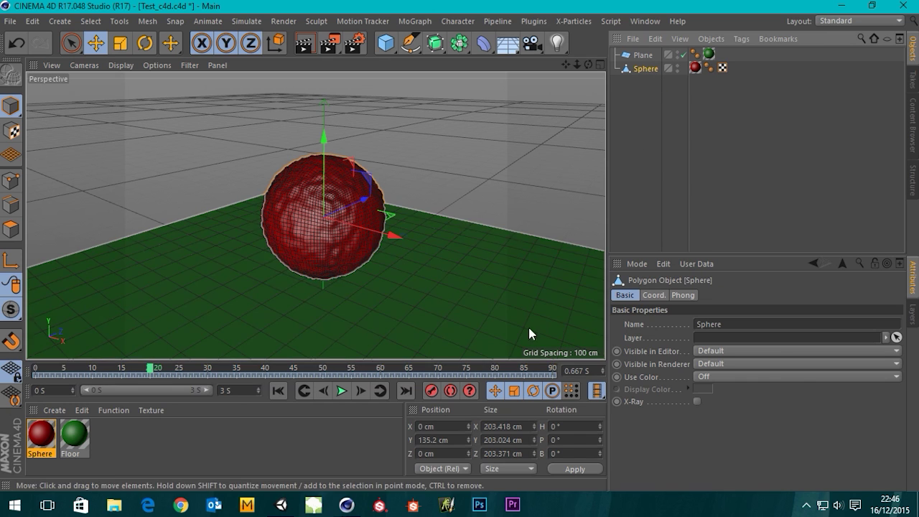
pyautogui.click(343, 394)
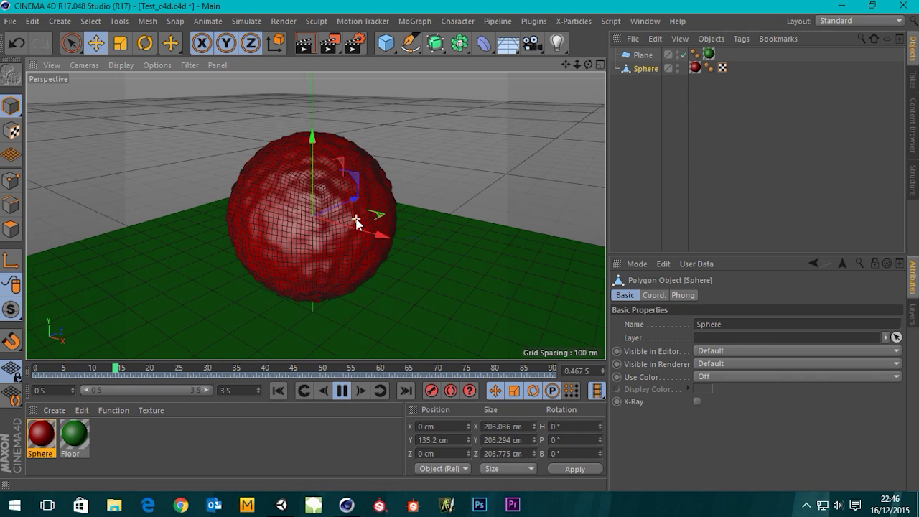
pyautogui.click(342, 389)
pyautogui.click(279, 390)
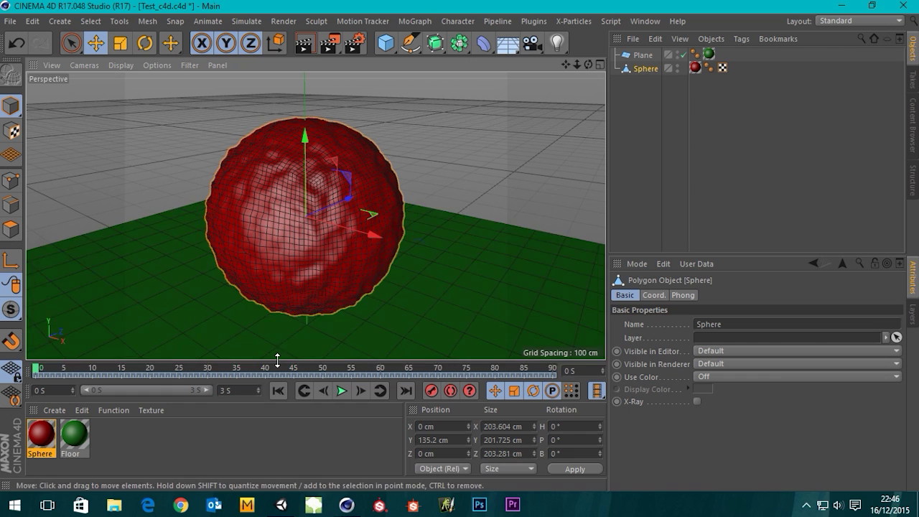
# Save the Cinema 4D scene and switch to Unity
pyautogui.click(10, 21)
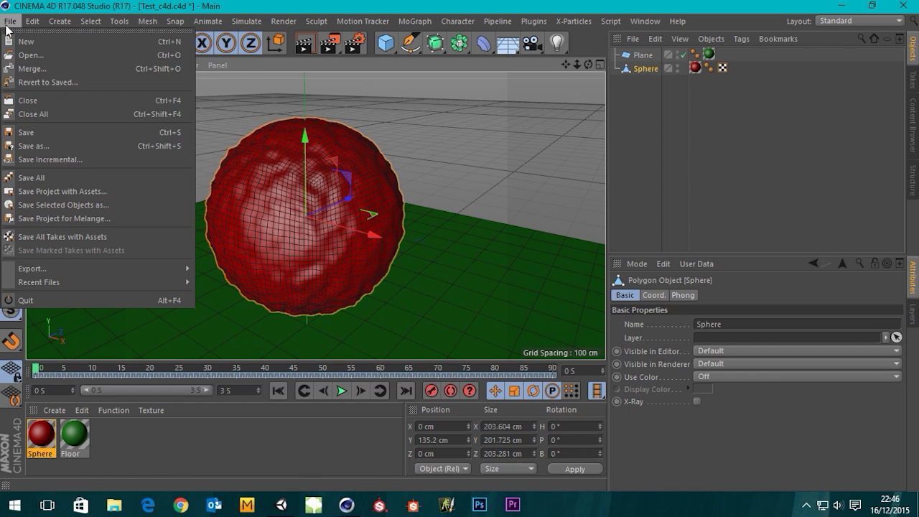
pyautogui.click(46, 133)
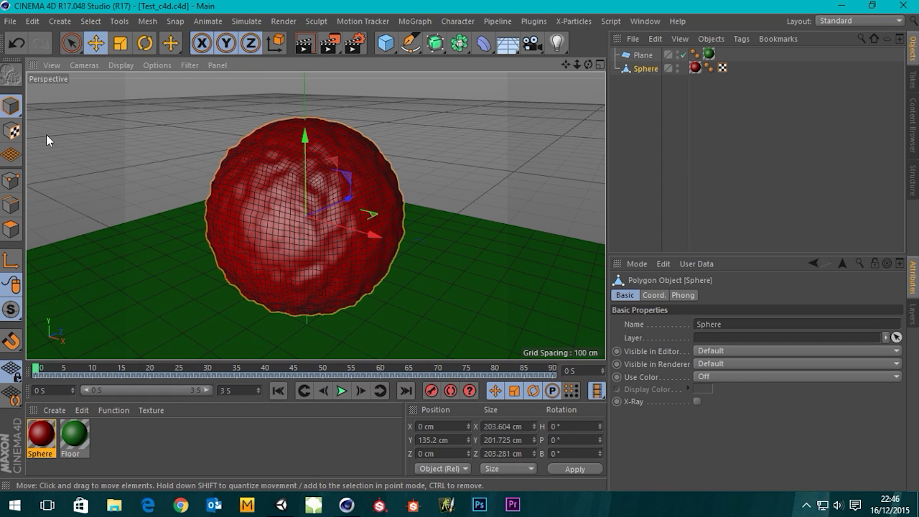
pyautogui.click(280, 506)
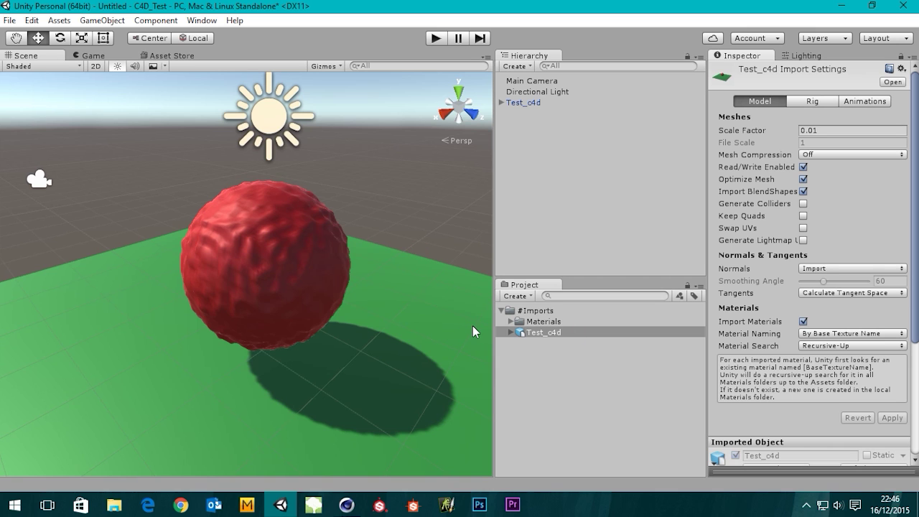
# Review Test_c4d's Animations, Rig and Model import tabs, then reselect the asset
pyautogui.click(554, 334)
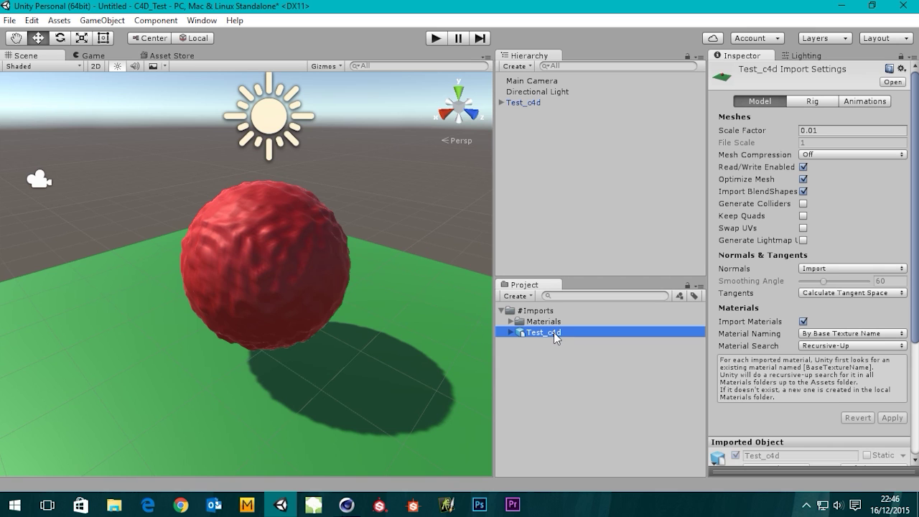
pyautogui.click(859, 102)
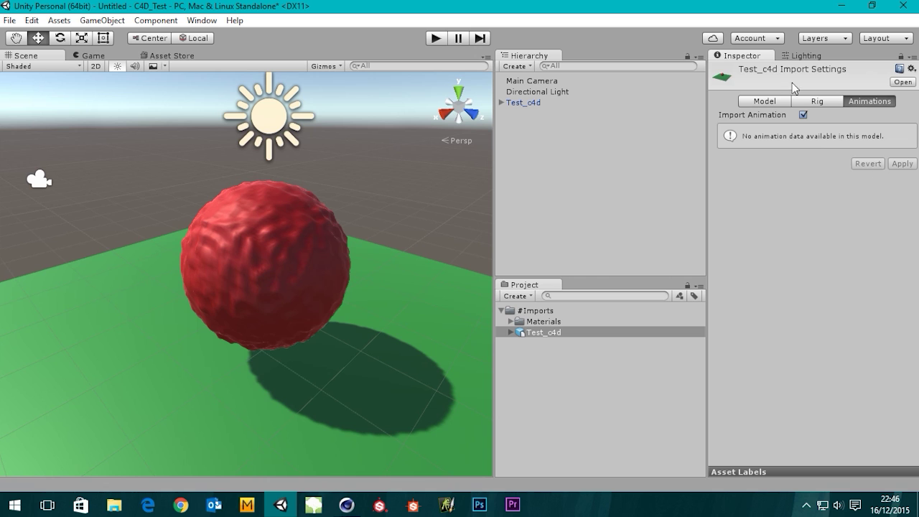
pyautogui.click(811, 101)
pyautogui.click(773, 102)
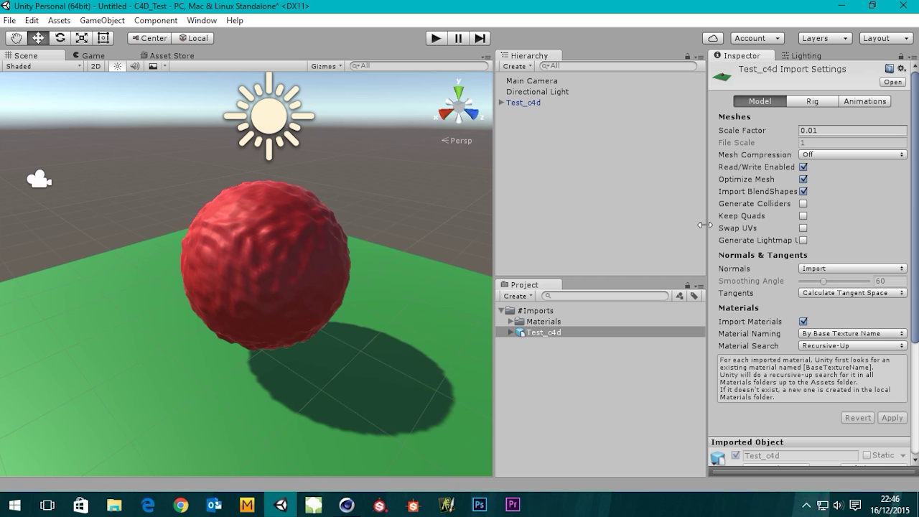
pyautogui.click(575, 395)
pyautogui.click(551, 330)
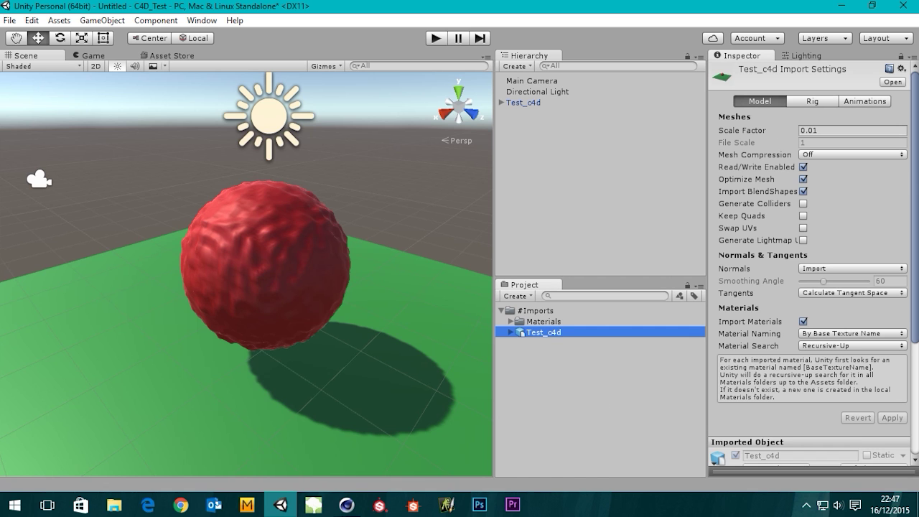
# Back in Cinema 4D, reselect the Sphere object
pyautogui.click(346, 504)
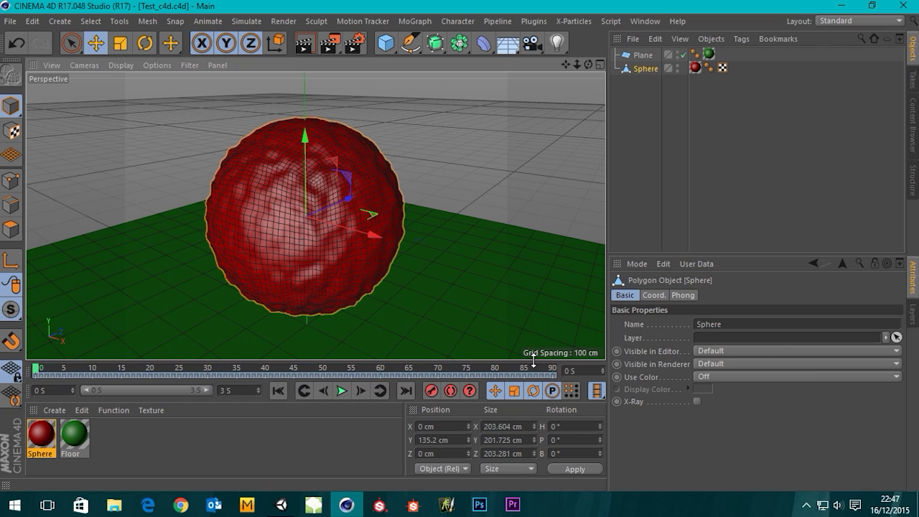
pyautogui.click(661, 114)
pyautogui.click(650, 68)
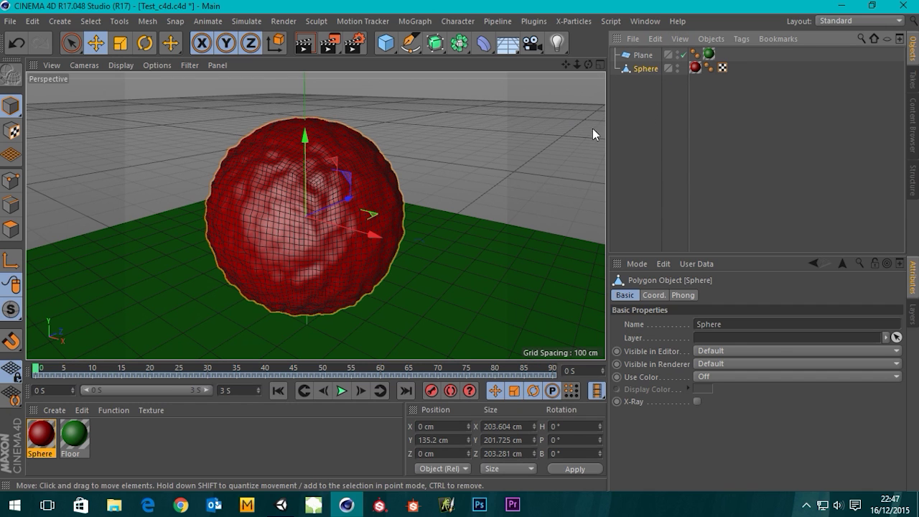
pyautogui.click(627, 237)
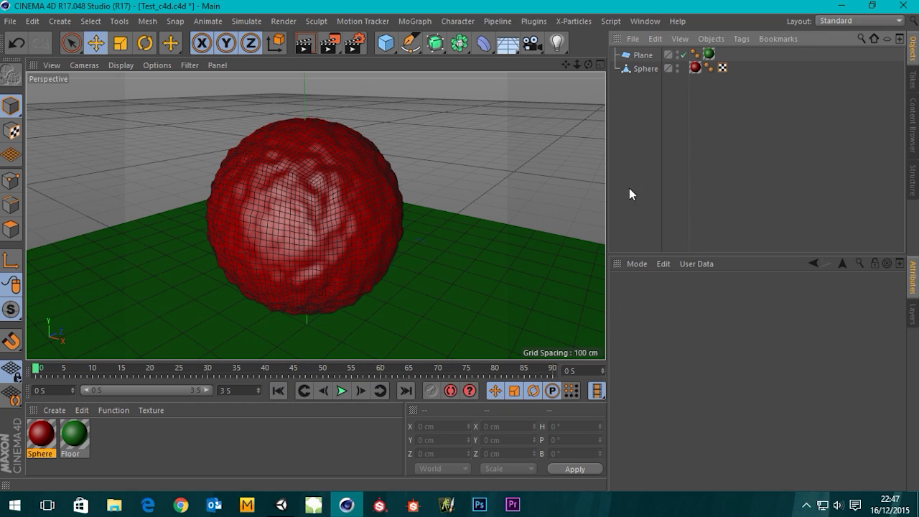
pyautogui.click(648, 68)
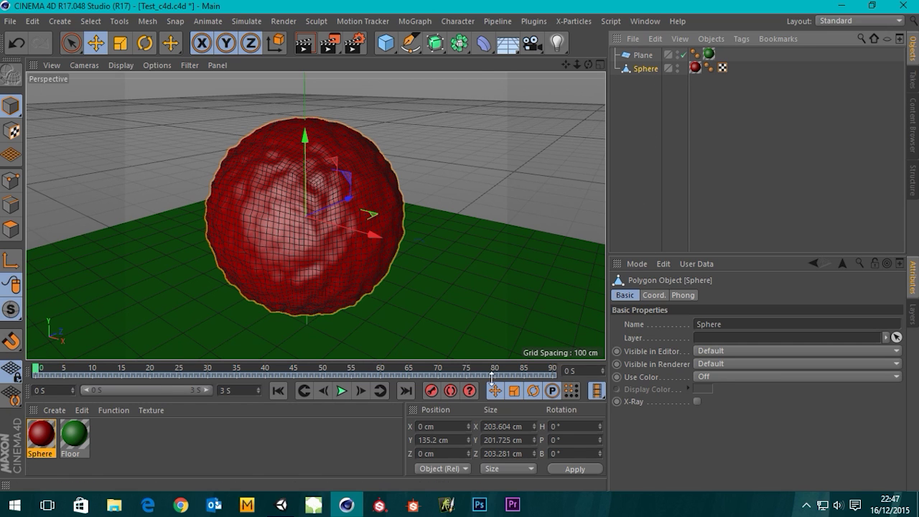
# Export the scene as FBX into #Imports with 'c4d' removed from the file name
pyautogui.click(10, 21)
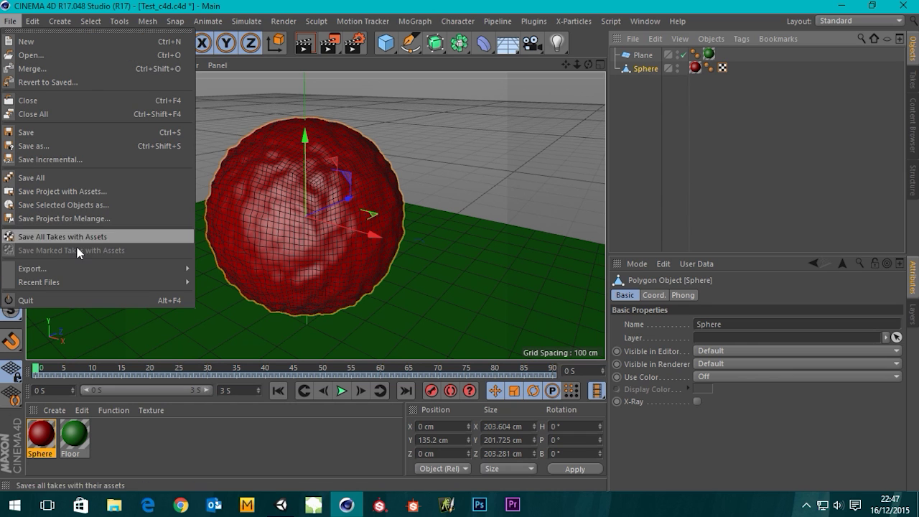
pyautogui.moveTo(78, 269)
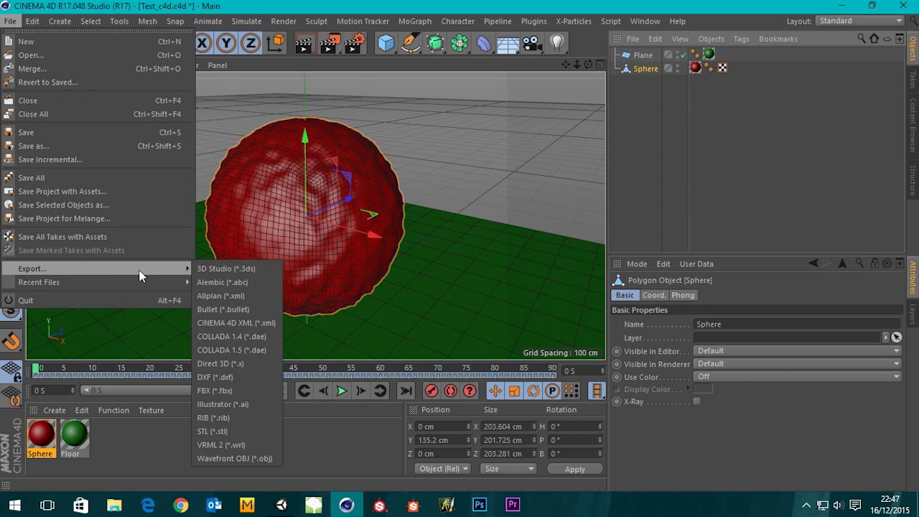
pyautogui.click(215, 390)
pyautogui.moveTo(264, 23); pyautogui.dragTo(402, 56)
pyautogui.click(305, 382)
pyautogui.press('BackSpace')
pyautogui.press('BackSpace')
pyautogui.press('BackSpace')
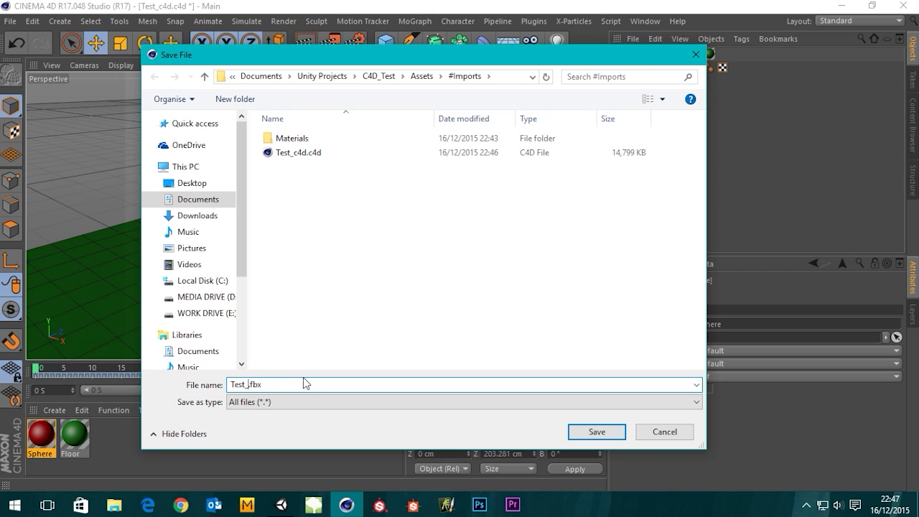
pyautogui.click(579, 431)
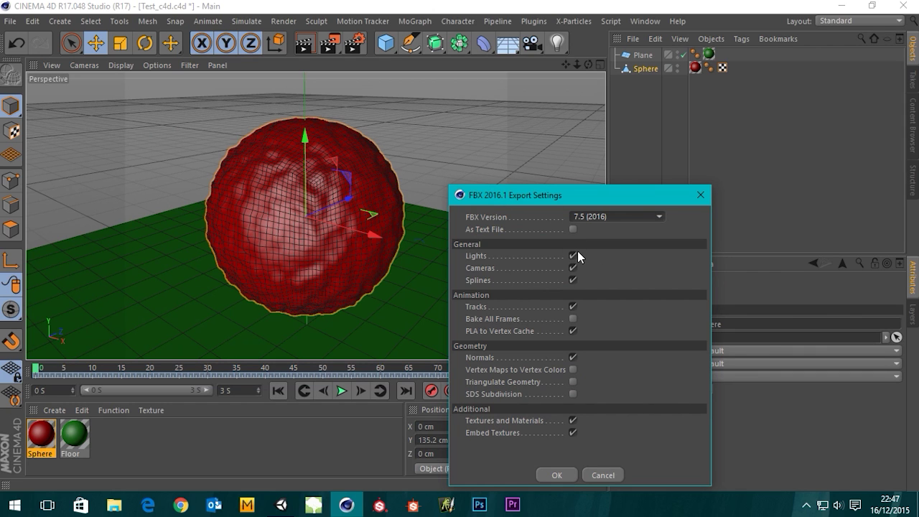
# Export with Lights unchecked, keeping Cameras, Splines, Tracks and PLA to Vertex Cache on
pyautogui.click(573, 268)
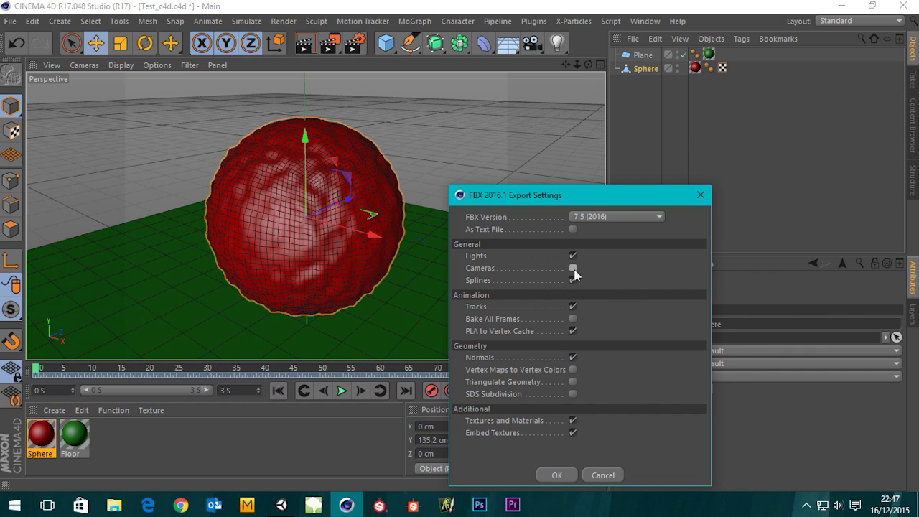
pyautogui.click(573, 280)
pyautogui.click(573, 256)
pyautogui.click(574, 268)
pyautogui.click(573, 280)
pyautogui.click(572, 308)
pyautogui.click(573, 306)
pyautogui.click(556, 475)
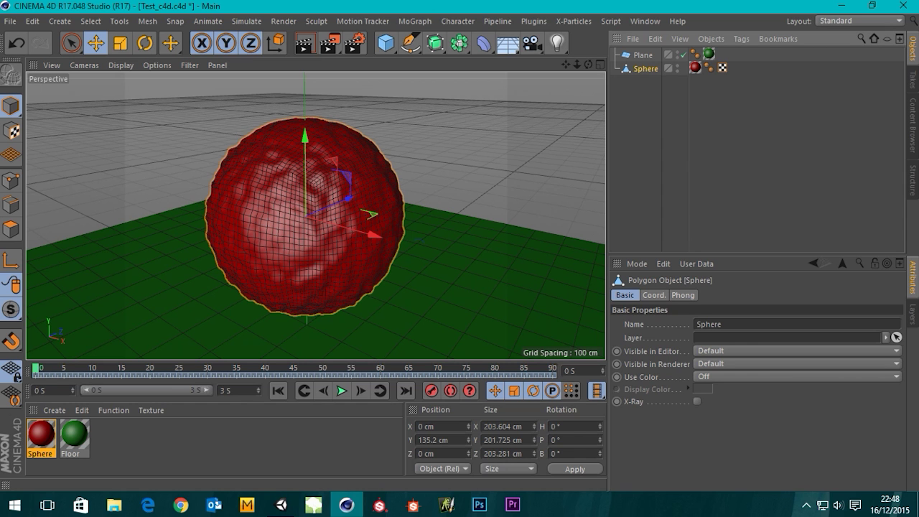
# In File Explorer, go to C4D_Test/Assets/#Imports and locate the Test.fbx export
pyautogui.hotkey('alt', 'Tab')
pyautogui.doubleClick(544, 78)
pyautogui.click(143, 81)
pyautogui.doubleClick(143, 82)
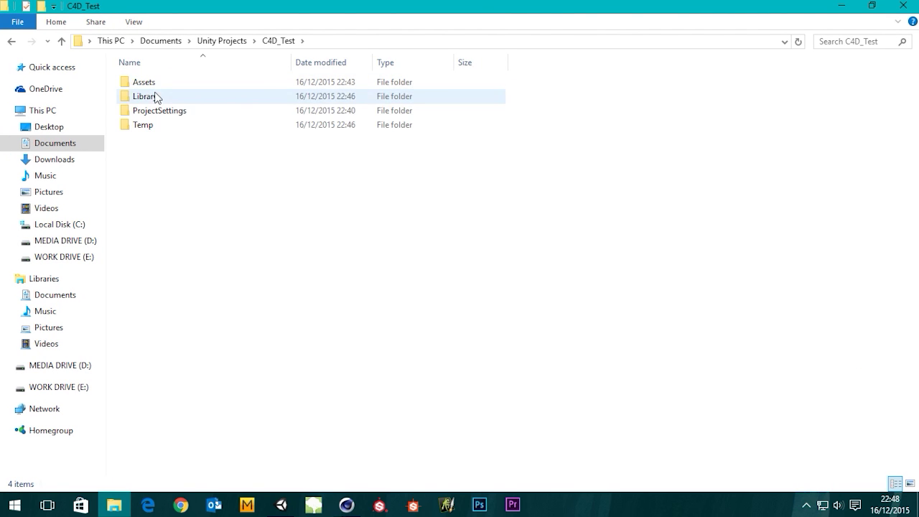
pyautogui.doubleClick(150, 82)
pyautogui.click(150, 84)
pyautogui.doubleClick(150, 84)
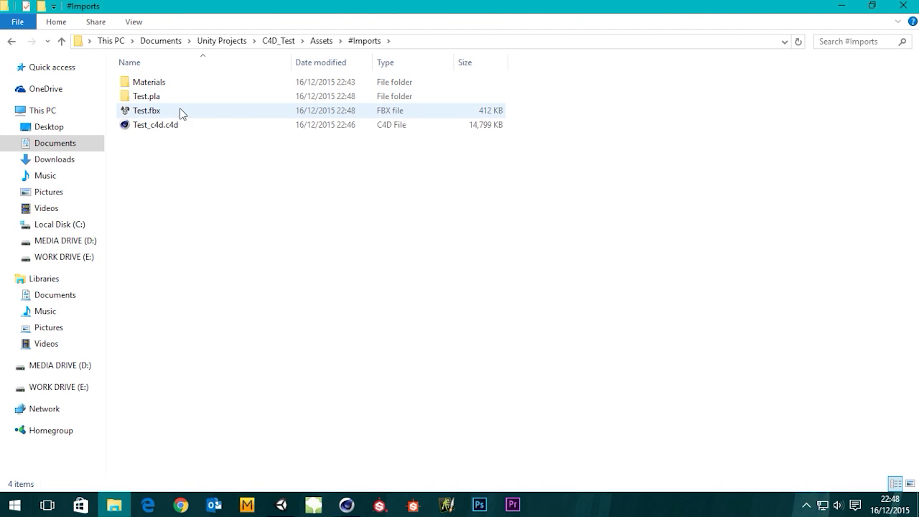
pyautogui.click(151, 112)
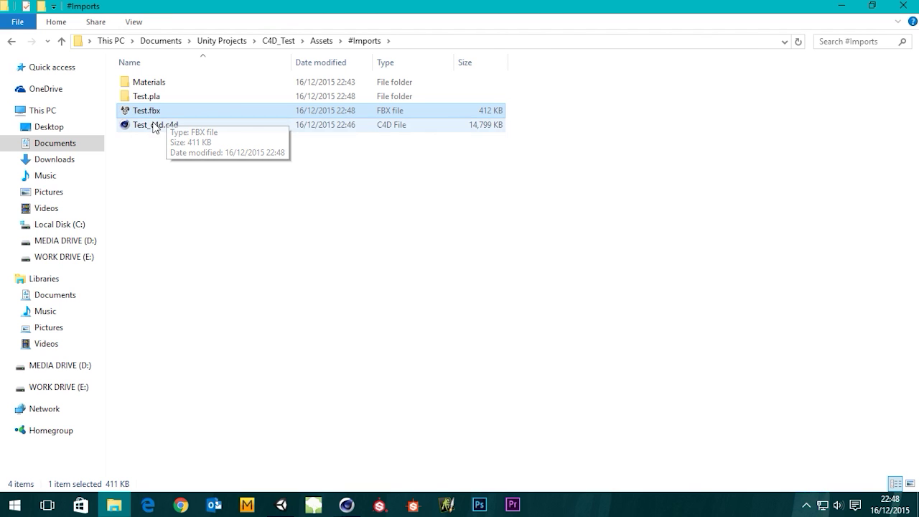
# Inside Test.pla, read Sphere.xml in Notepad, then close it
pyautogui.click(149, 100)
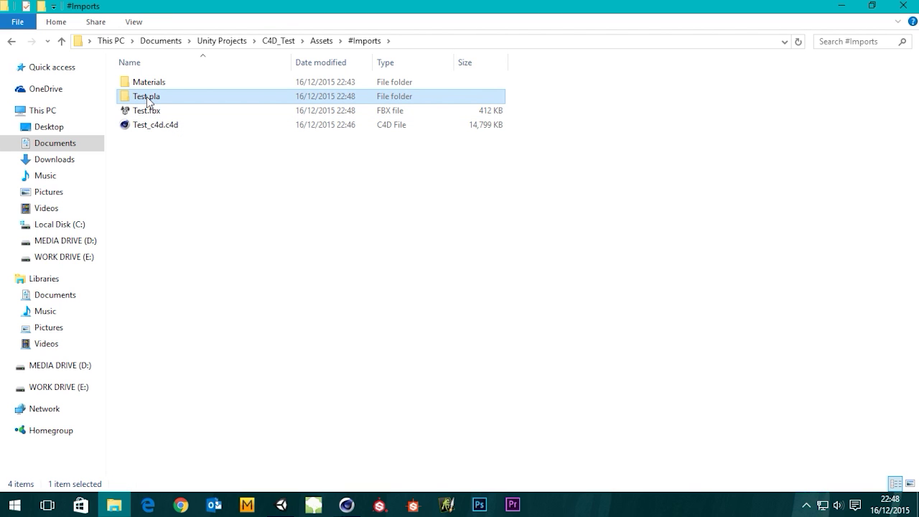
pyautogui.doubleClick(147, 101)
pyautogui.click(150, 83)
pyautogui.click(146, 100)
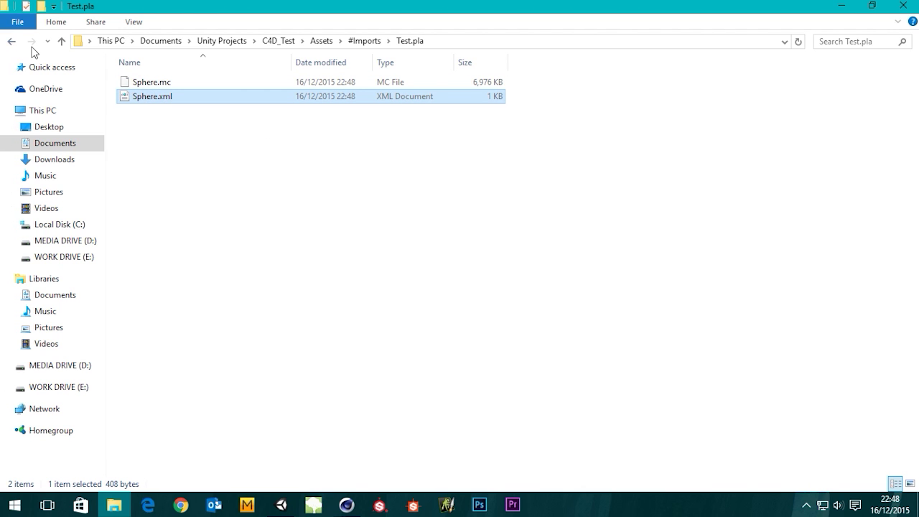
pyautogui.click(152, 101)
pyautogui.doubleClick(156, 97)
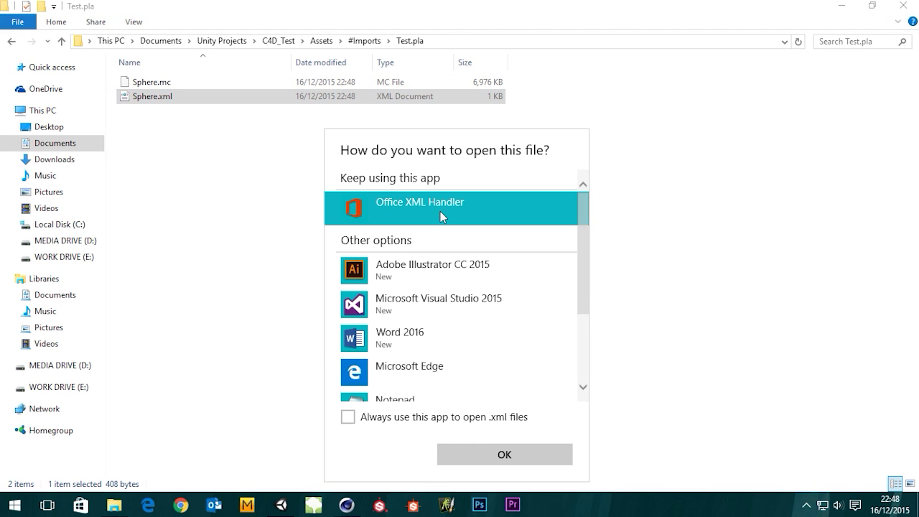
pyautogui.scroll(-3, 420, 303)
pyautogui.click(380, 286)
pyautogui.click(503, 454)
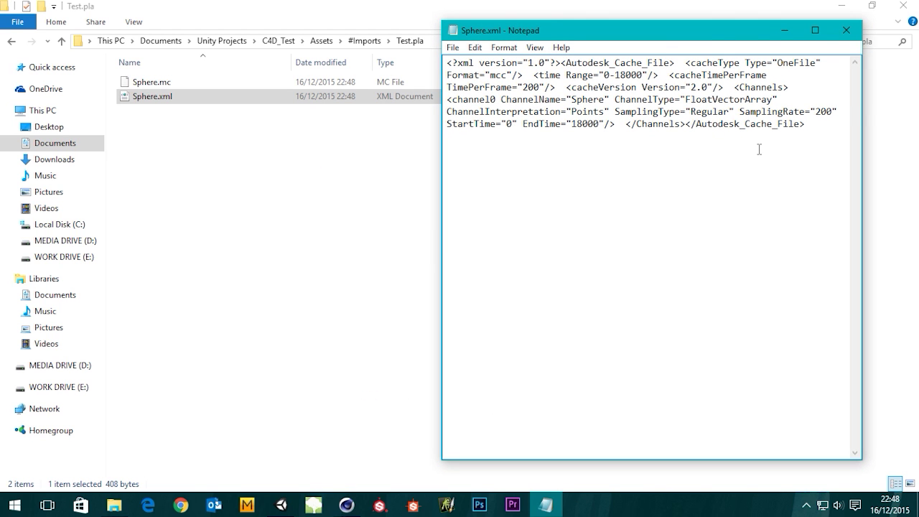
pyautogui.click(845, 31)
# Delete Sphere.xml from Test.pla and Test.fbx from #Imports
pyautogui.click(153, 102)
pyautogui.press('Delete')
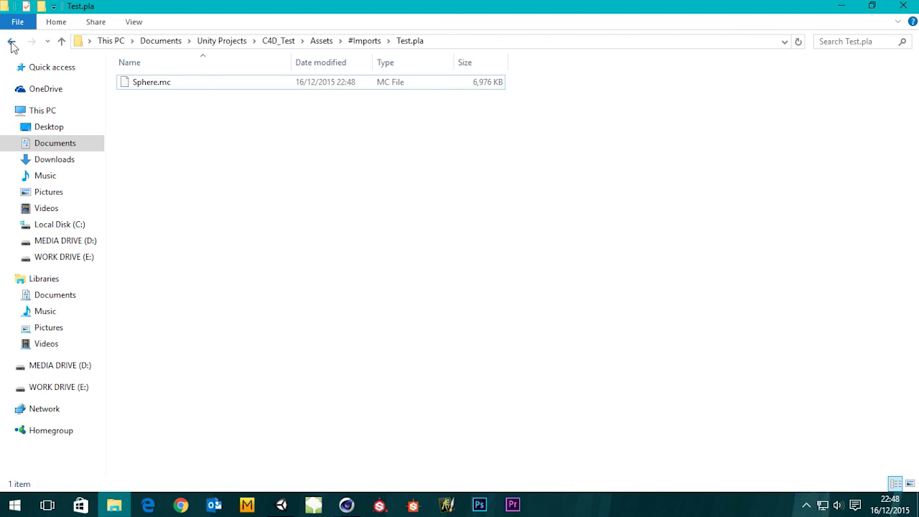
pyautogui.click(12, 41)
pyautogui.click(149, 113)
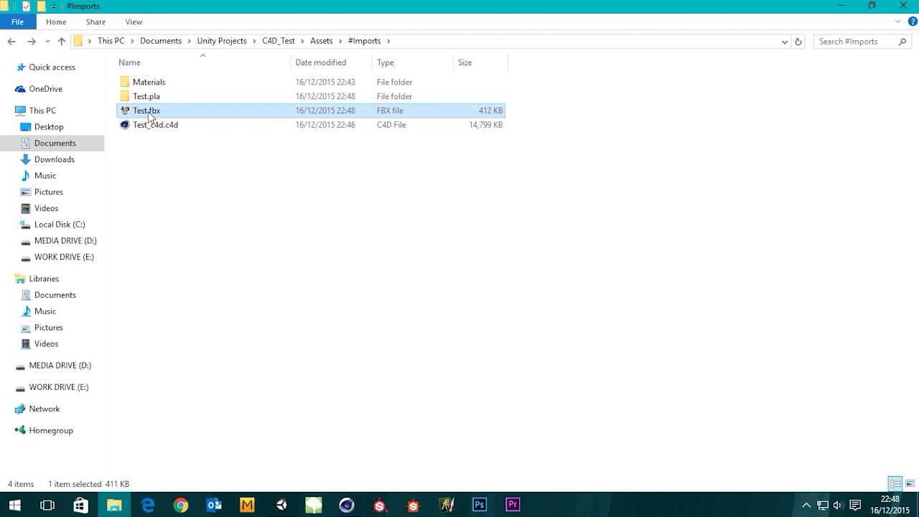
pyautogui.press('Delete')
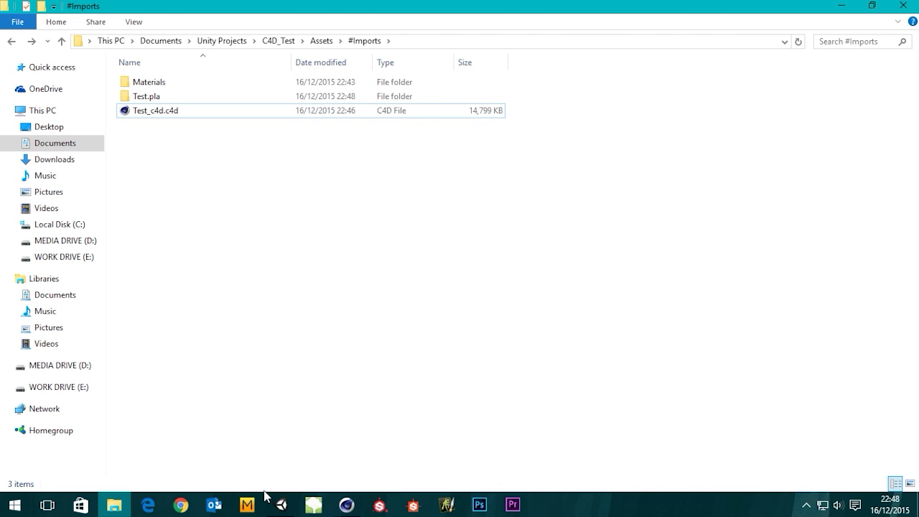
pyautogui.click(285, 507)
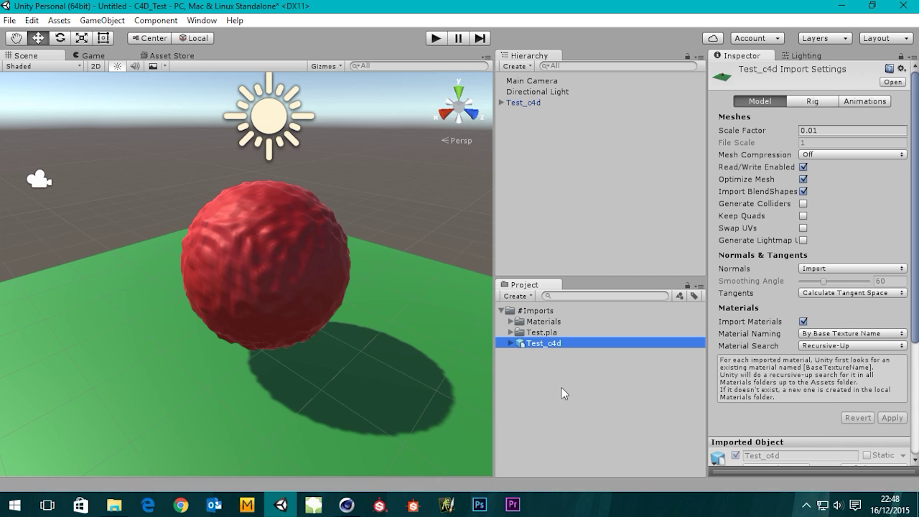
pyautogui.click(520, 103)
pyautogui.click(567, 178)
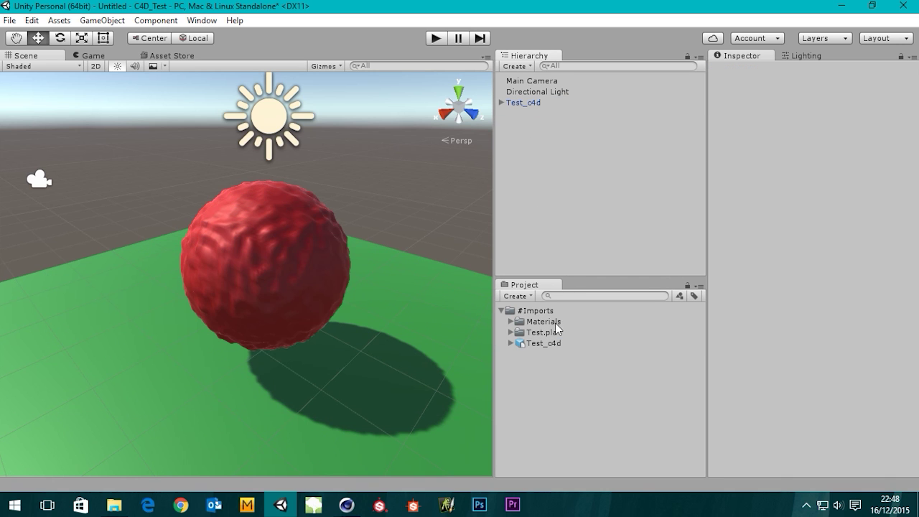
pyautogui.click(510, 332)
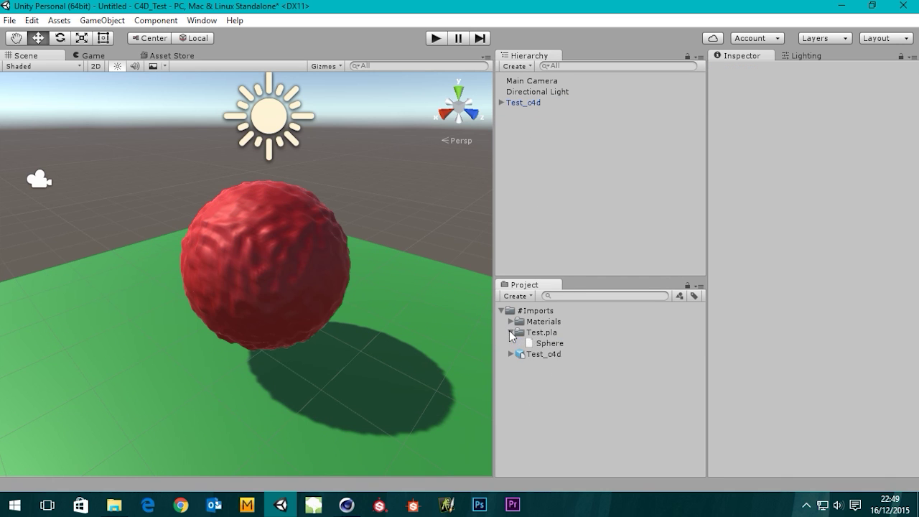
pyautogui.click(548, 344)
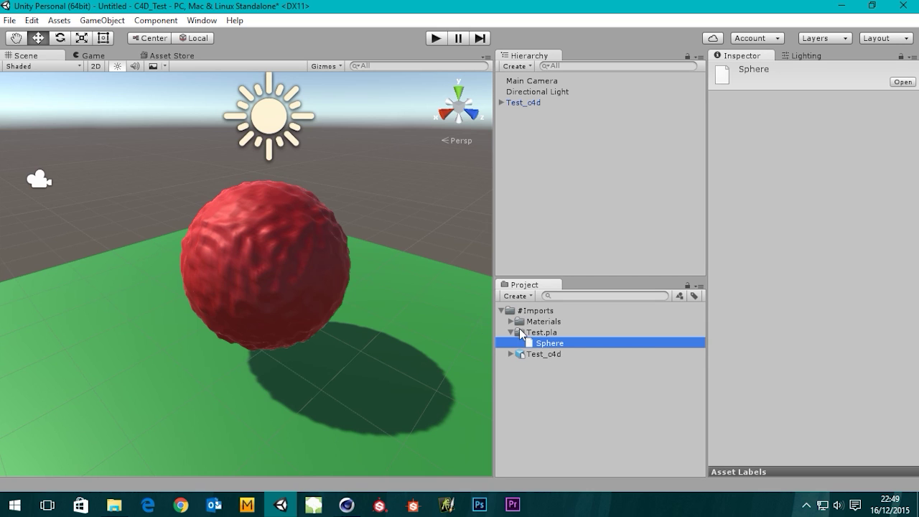
pyautogui.click(510, 332)
pyautogui.click(548, 374)
pyautogui.click(528, 206)
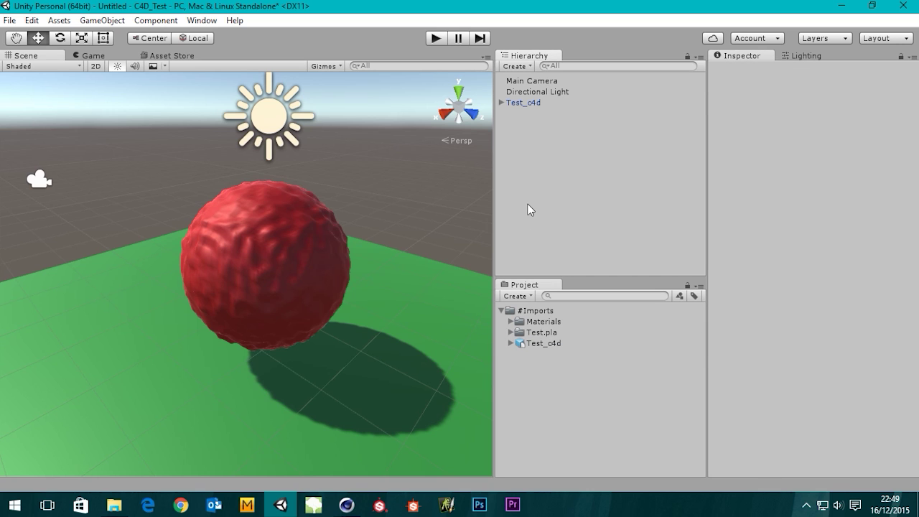
pyautogui.click(510, 332)
pyautogui.click(547, 344)
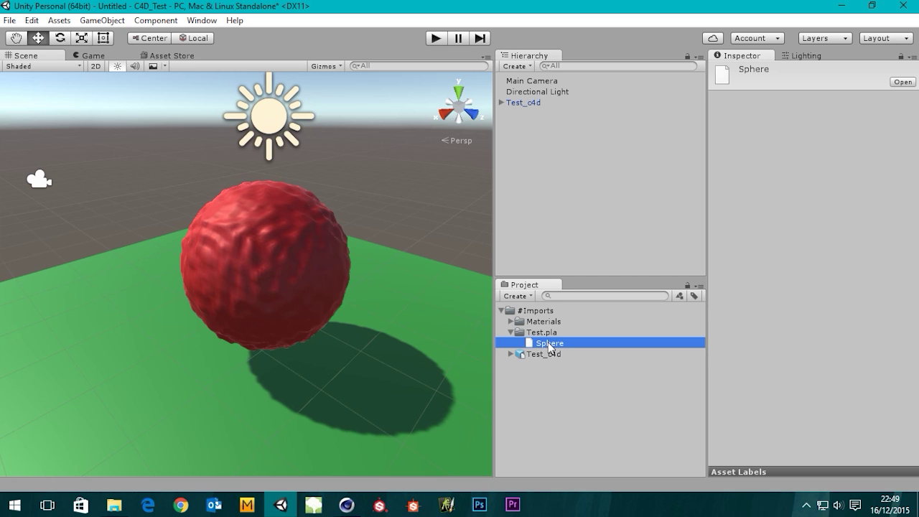
pyautogui.click(551, 369)
pyautogui.click(552, 219)
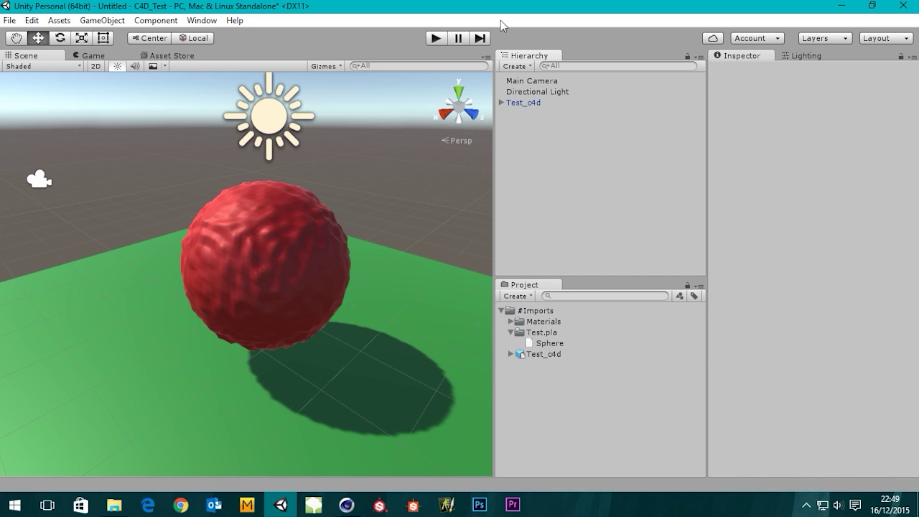
pyautogui.click(510, 332)
pyautogui.click(530, 194)
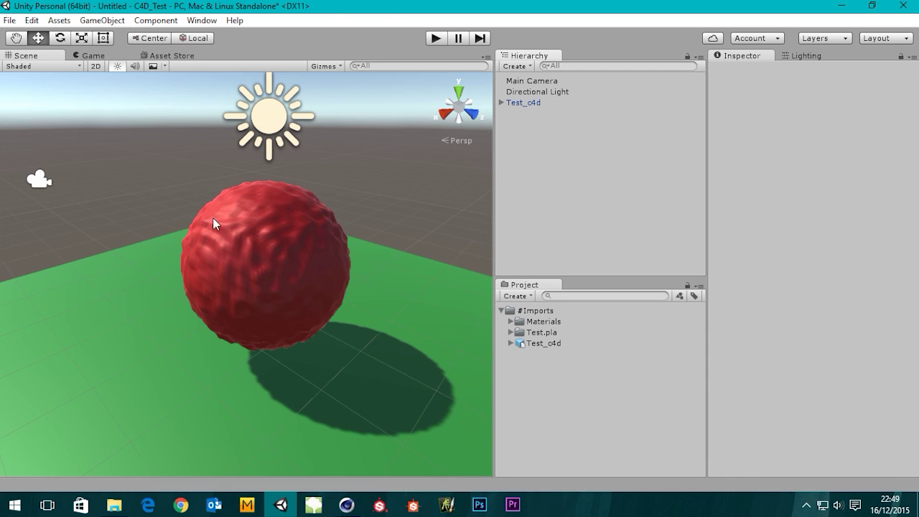
# Import all files of Mega-Fiers v2.8.9.unitypackage from the Desktop, approving the script update
pyautogui.click(60, 20)
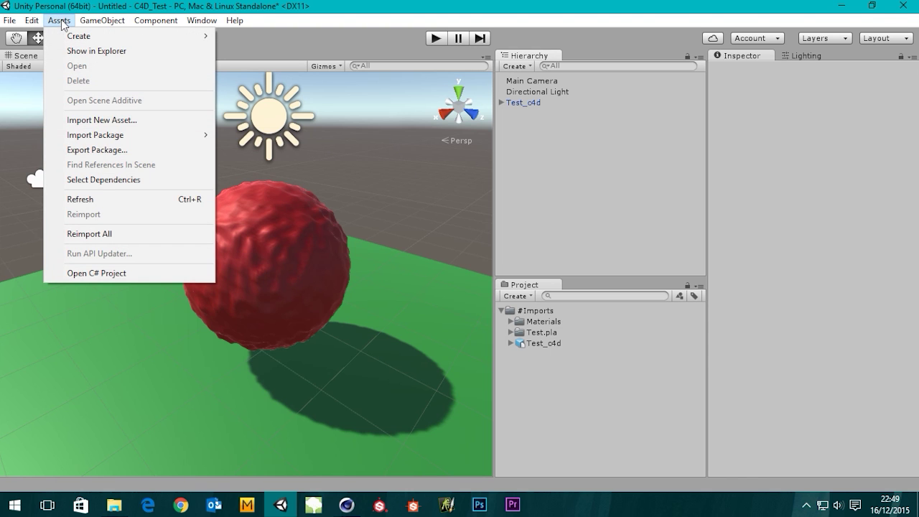
pyautogui.moveTo(168, 137)
pyautogui.click(279, 135)
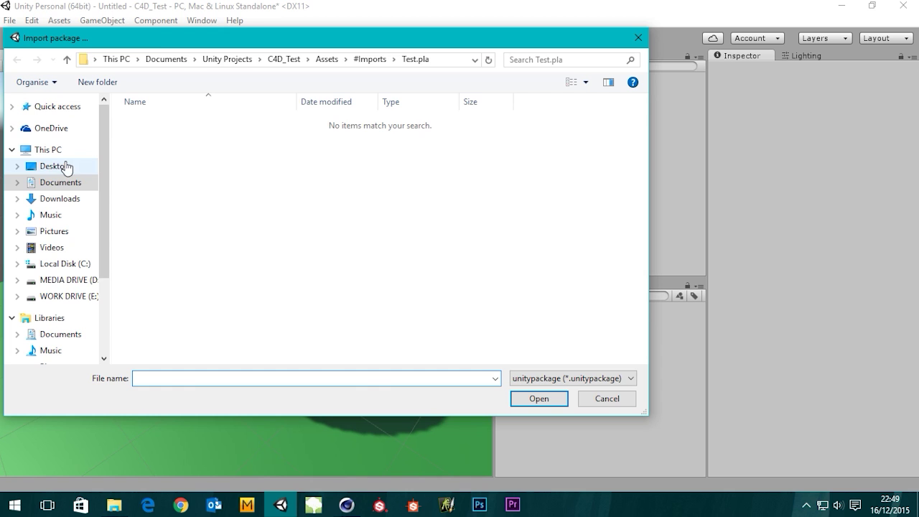
pyautogui.click(65, 168)
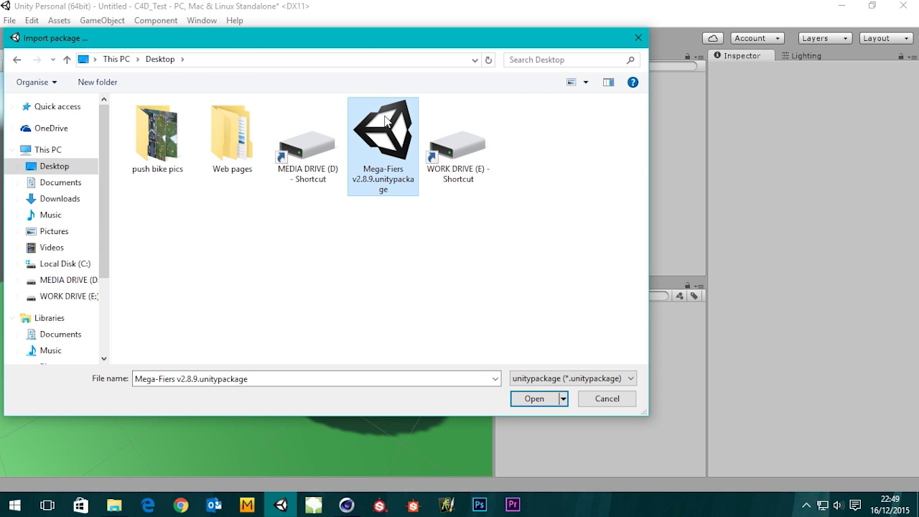
pyautogui.doubleClick(397, 140)
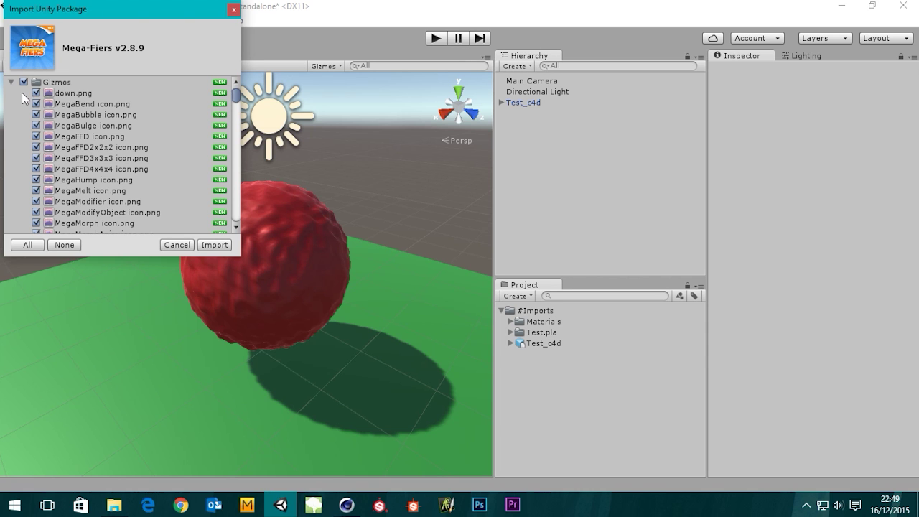
pyautogui.click(213, 245)
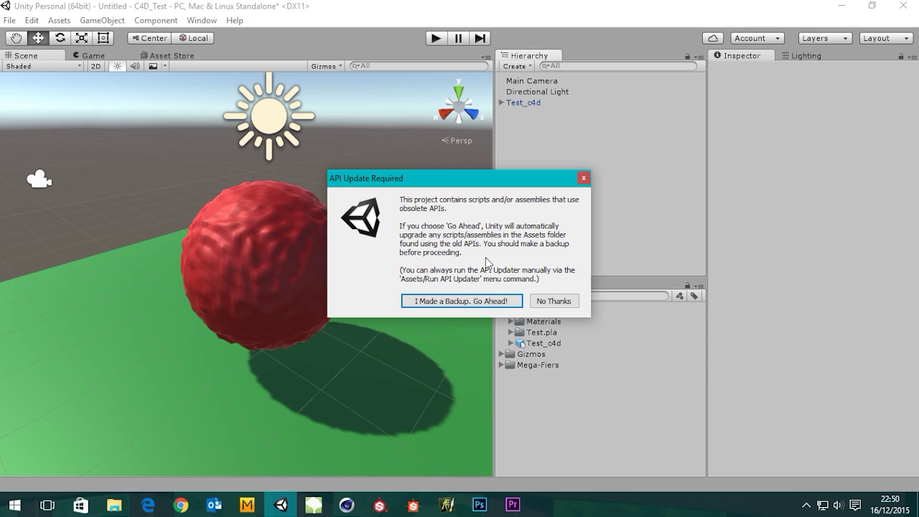
pyautogui.click(448, 303)
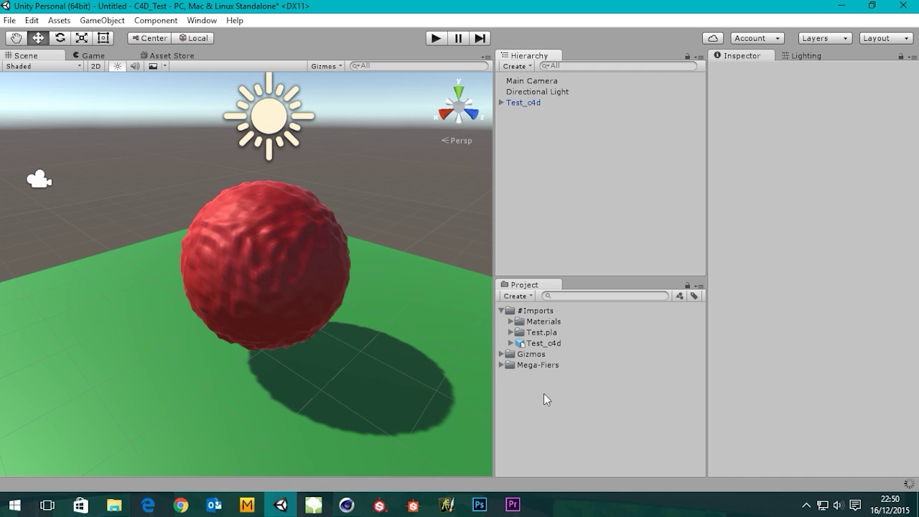
# Deselect the sphere in Cinema 4D, then select Test_c4d back in Unity
pyautogui.click(346, 504)
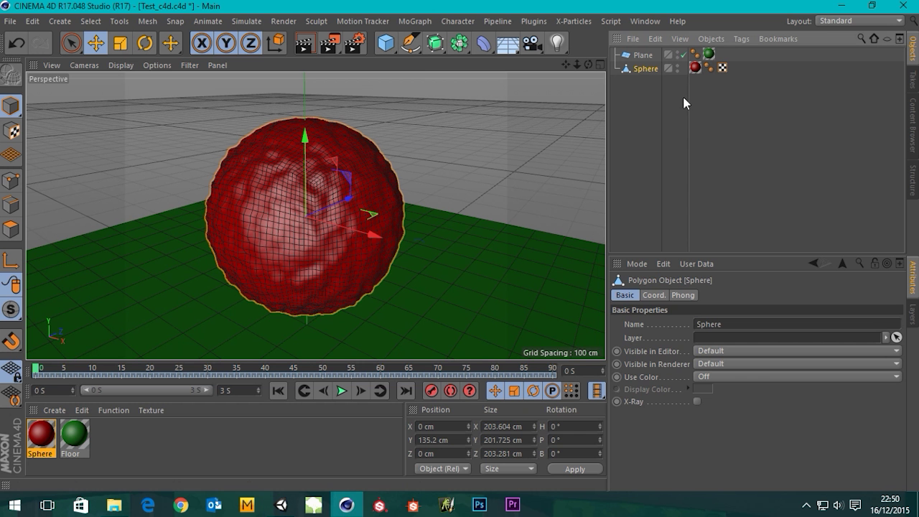
pyautogui.click(653, 110)
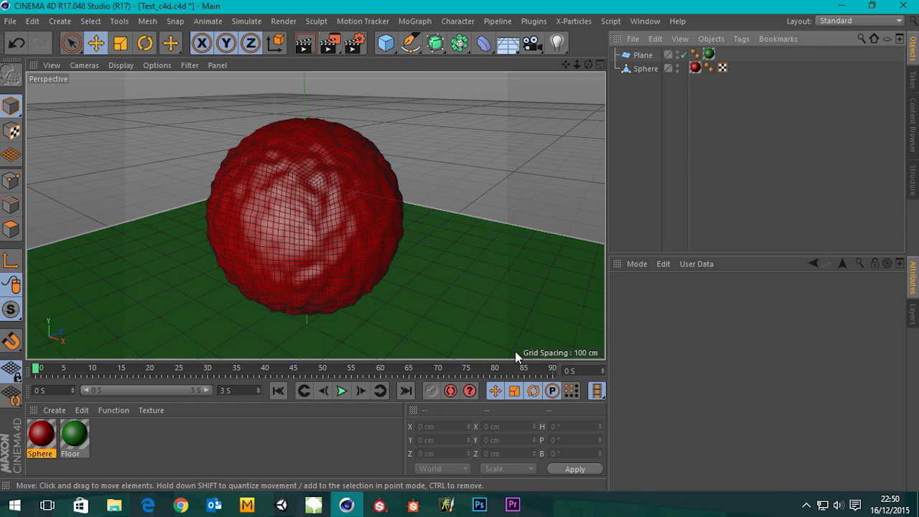
pyautogui.moveTo(281, 504)
pyautogui.click(285, 468)
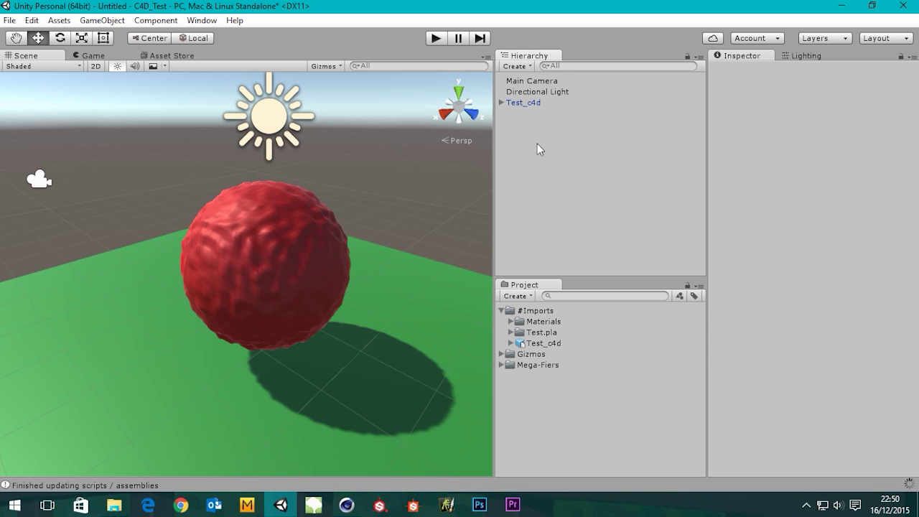
pyautogui.click(534, 105)
# Add the Mega-Fiers Point Cache modifier to Test_c4d and collapse Mega Modify Object
pyautogui.click(542, 116)
pyautogui.click(542, 103)
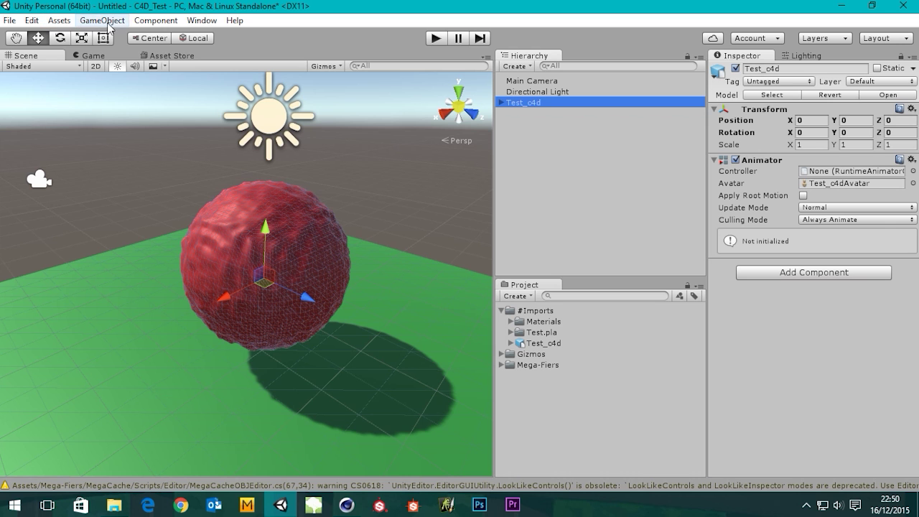
pyautogui.click(587, 187)
pyautogui.click(522, 103)
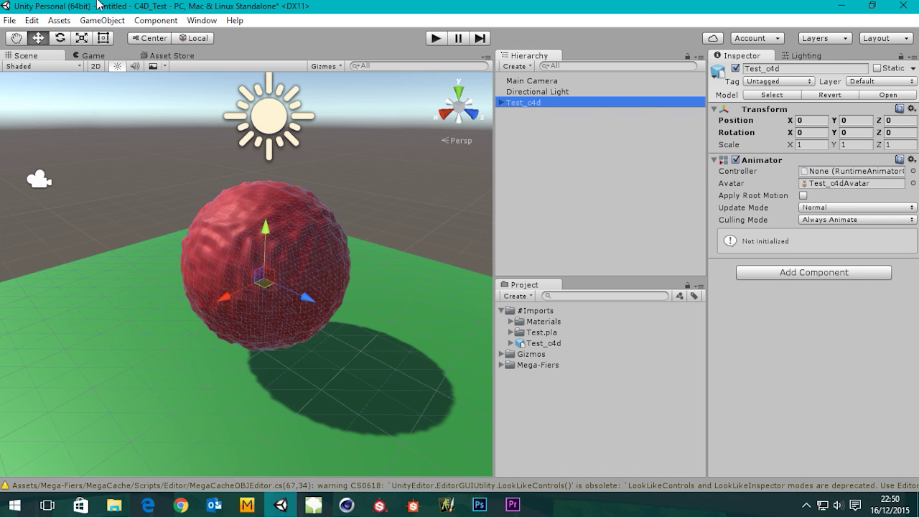
pyautogui.click(152, 20)
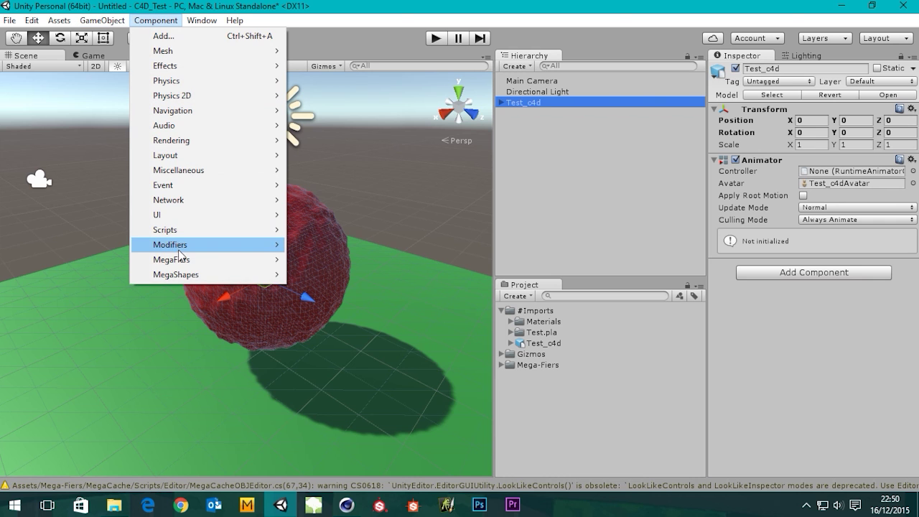
pyautogui.moveTo(211, 258)
pyautogui.moveTo(343, 512)
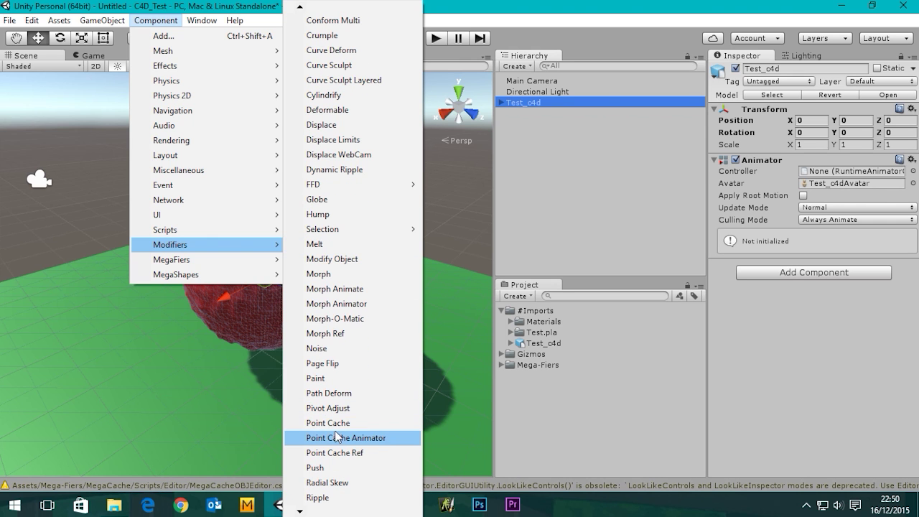
pyautogui.click(333, 423)
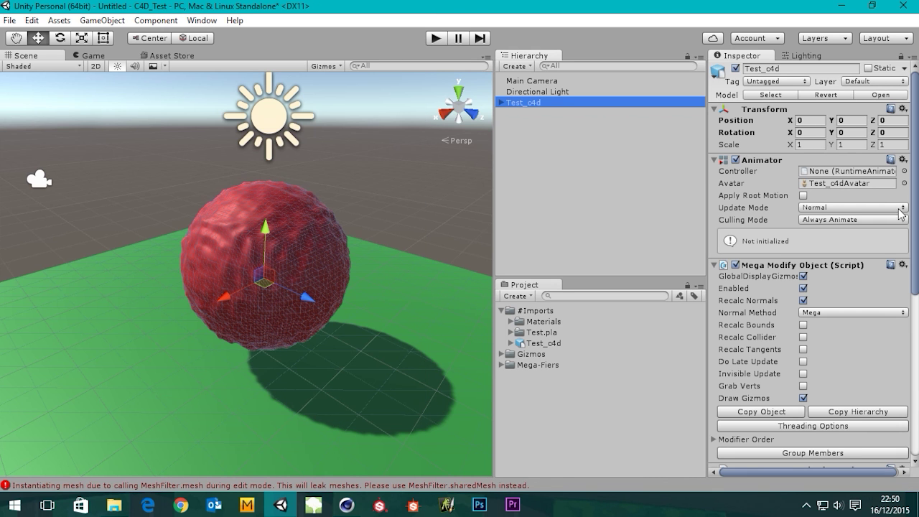
pyautogui.click(747, 269)
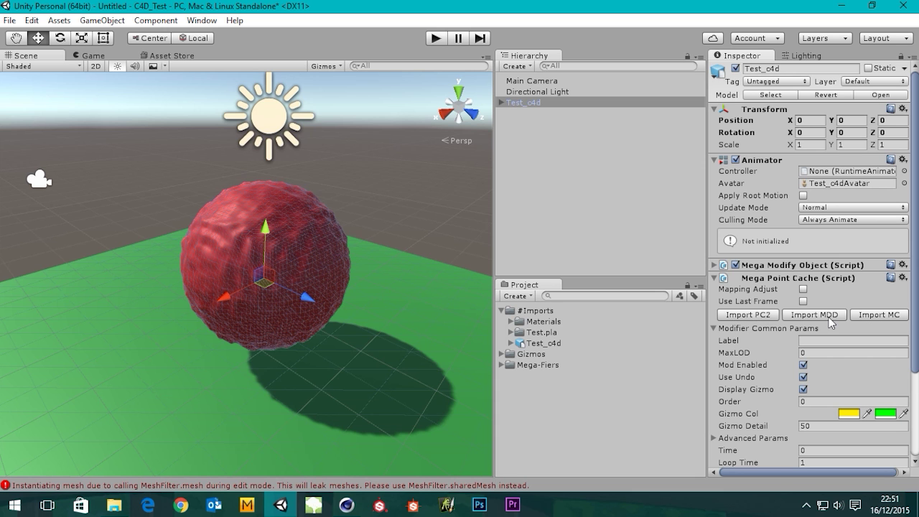
# Import Sphere.mc from C4D_Test/Assets/#Imports/Test.pla and dismiss the Mapping Failed message
pyautogui.click(881, 316)
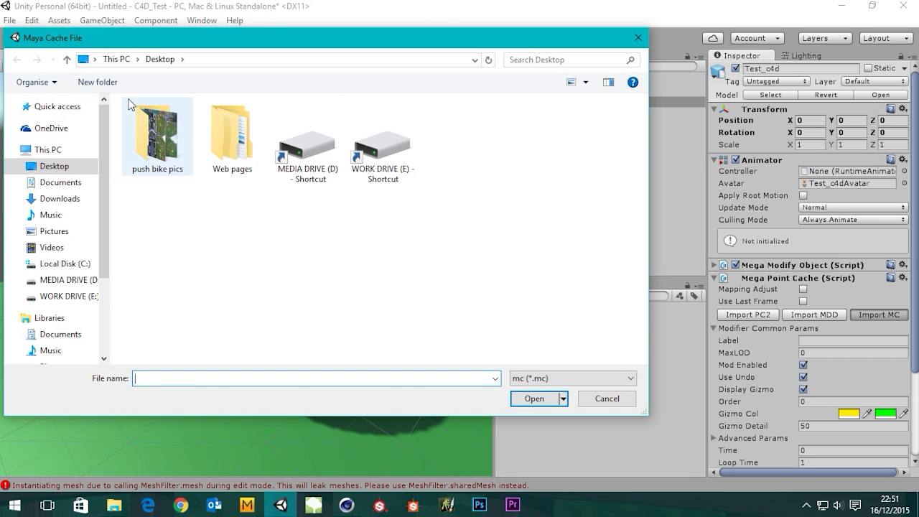
pyautogui.click(60, 182)
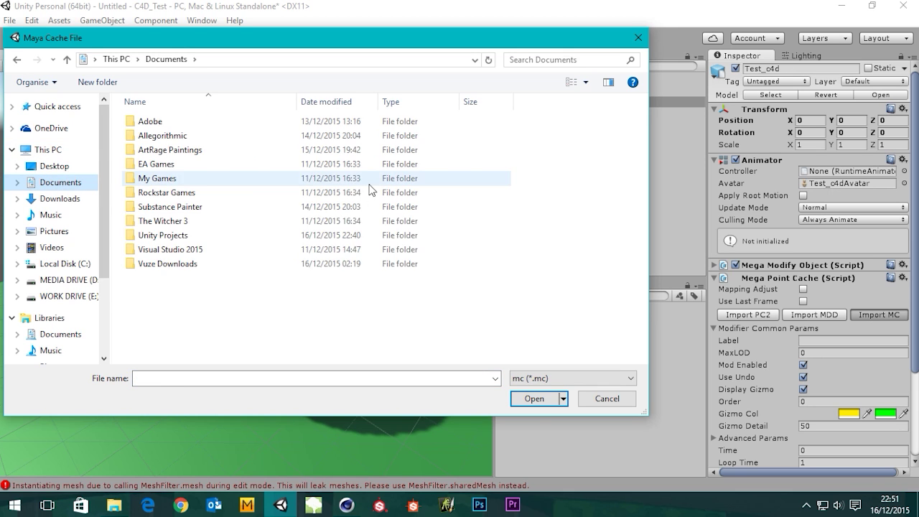
pyautogui.doubleClick(172, 264)
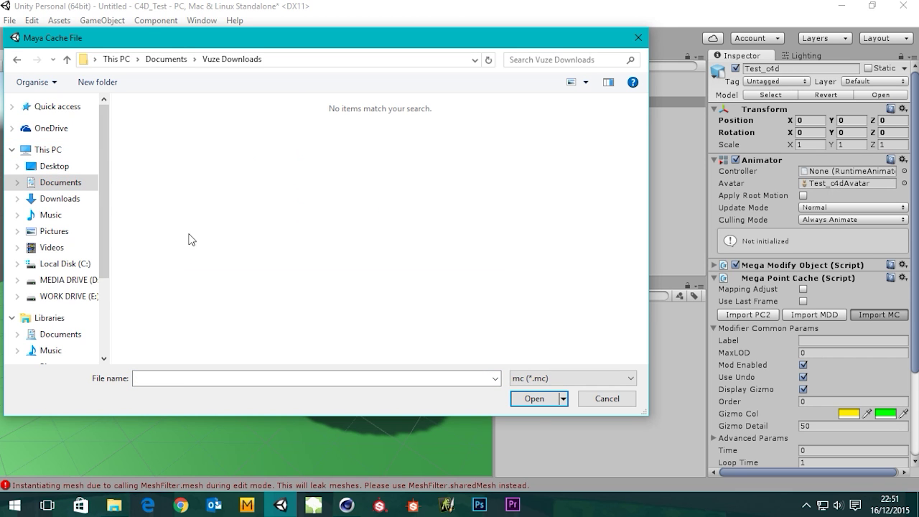
pyautogui.click(64, 185)
pyautogui.doubleClick(166, 239)
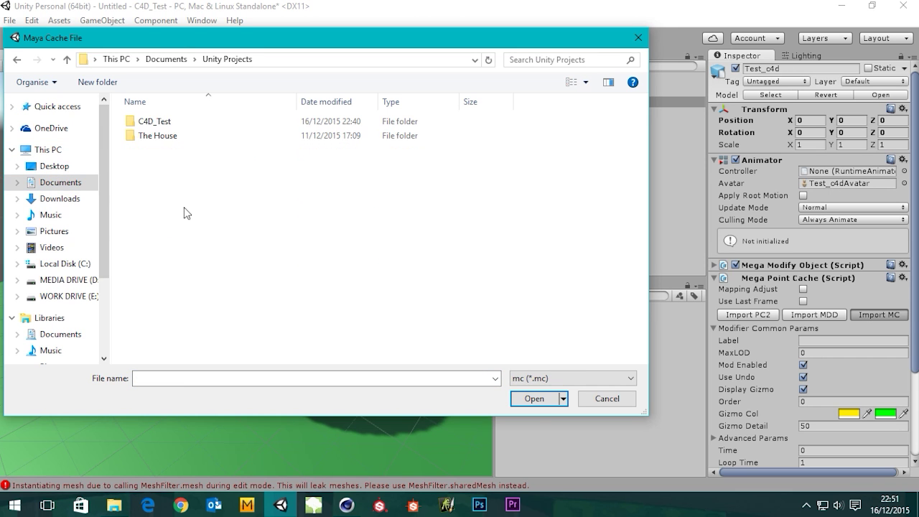
pyautogui.doubleClick(162, 126)
pyautogui.doubleClick(150, 126)
pyautogui.doubleClick(150, 126)
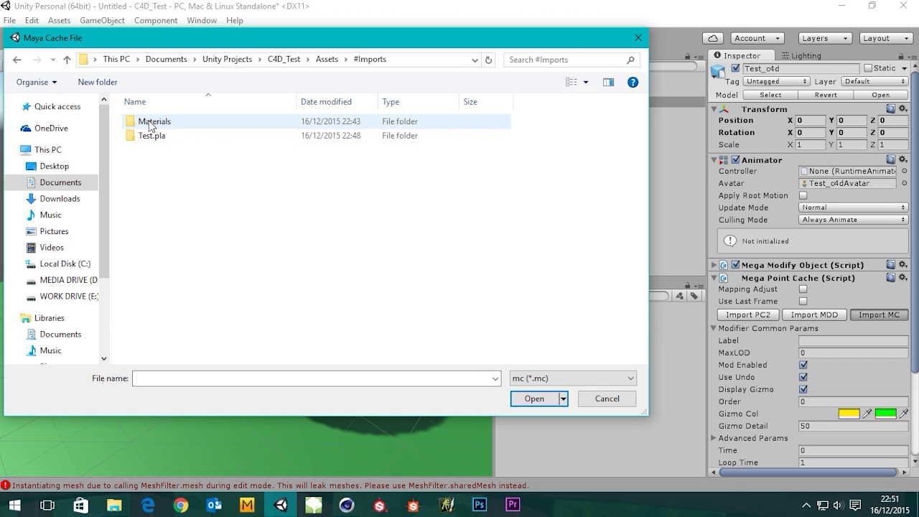
pyautogui.doubleClick(155, 138)
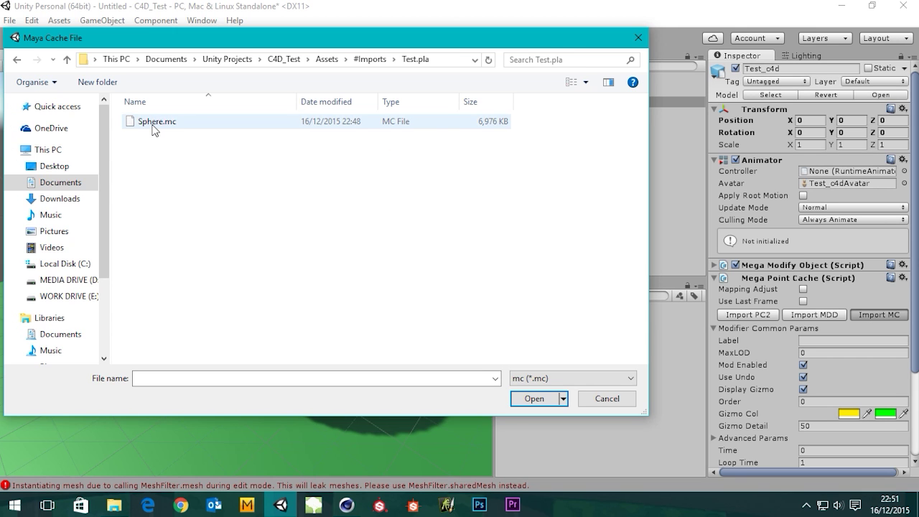
pyautogui.doubleClick(152, 122)
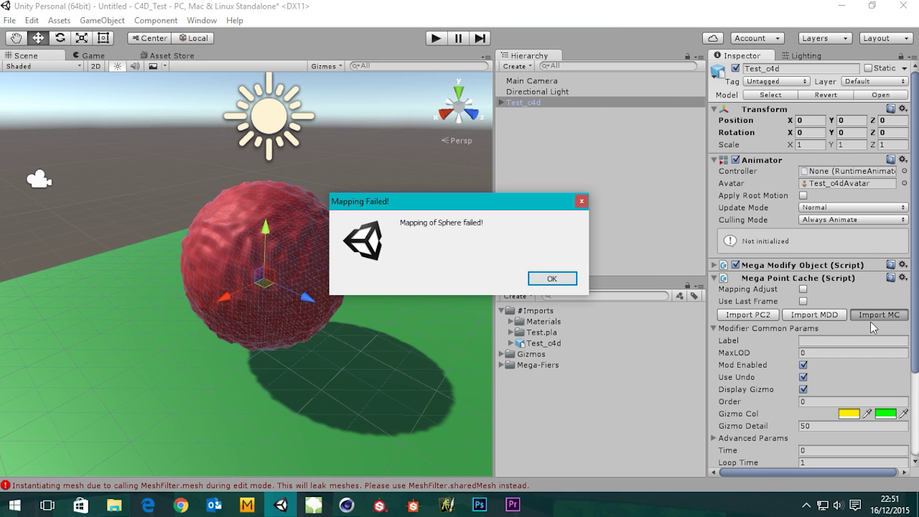
pyautogui.click(543, 280)
# Retry loading Sphere.mc on Test_c4d, dismiss the failure, and set Time to 3.27
pyautogui.click(531, 124)
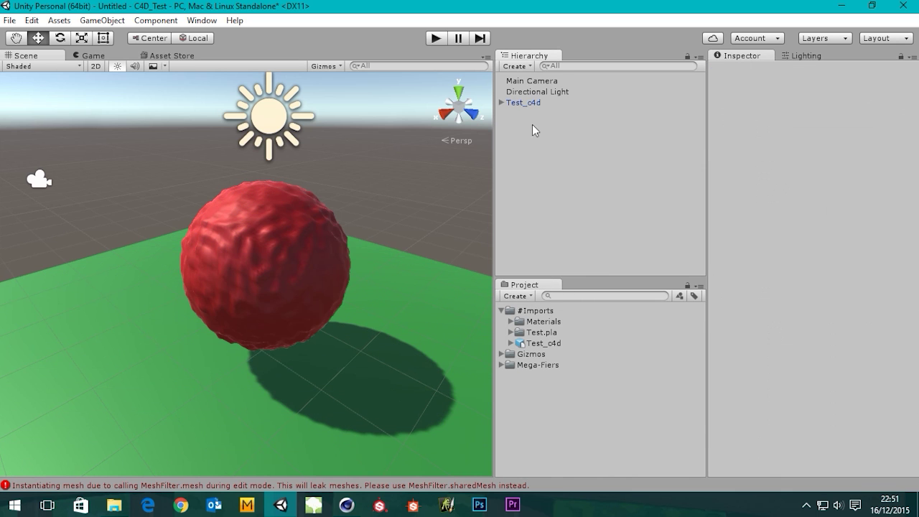
pyautogui.click(517, 102)
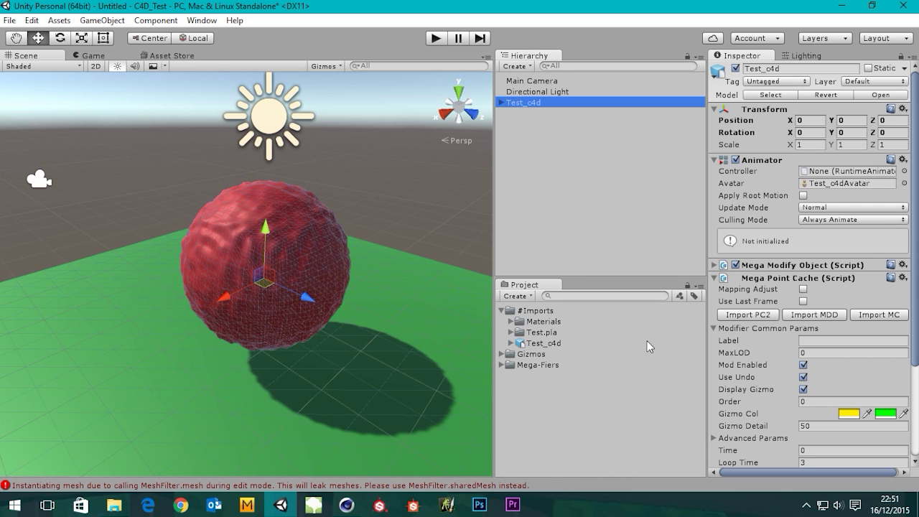
pyautogui.click(878, 315)
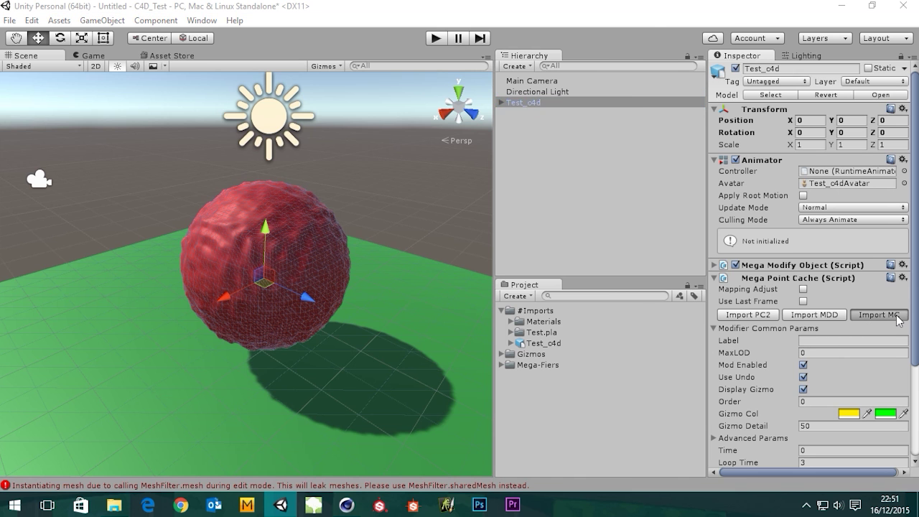
pyautogui.doubleClick(151, 122)
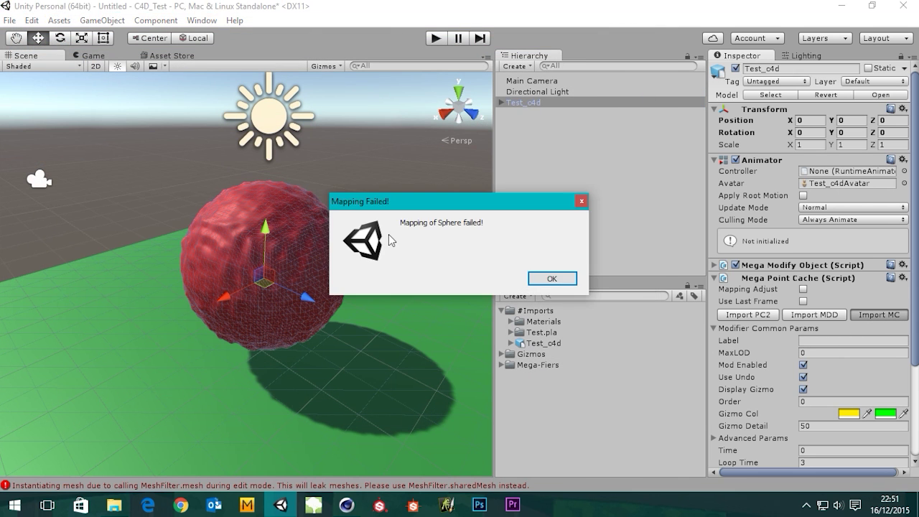
pyautogui.click(552, 279)
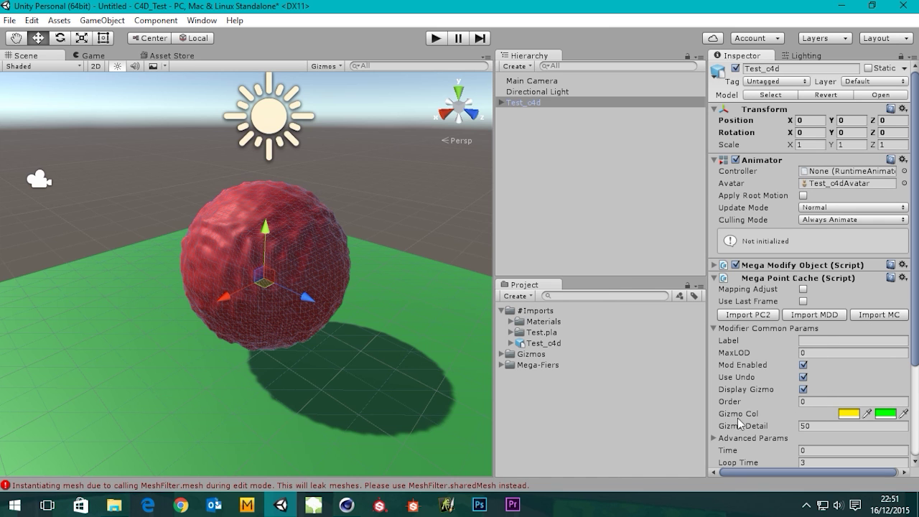
pyautogui.scroll(-3, 727, 380)
pyautogui.moveTo(728, 372); pyautogui.dragTo(818, 371)
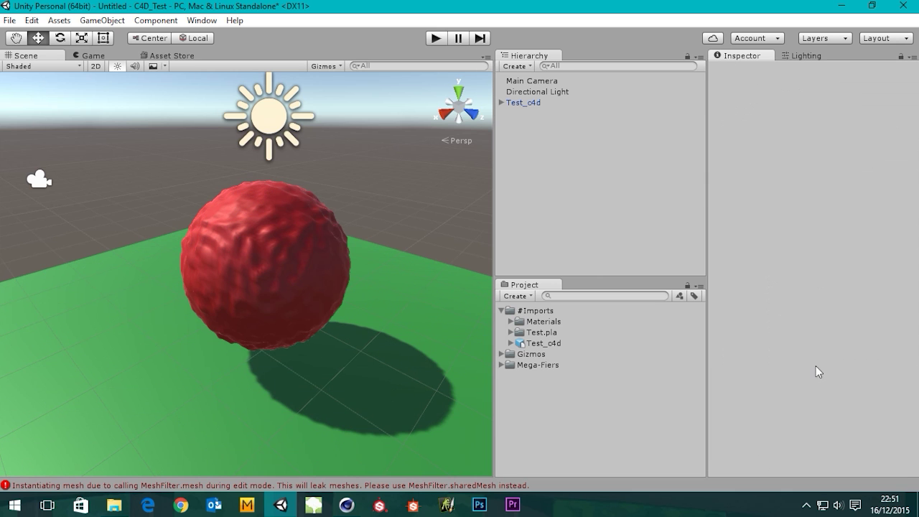
# Inspect Test_c4d's children, then attempt removing Mega Modify Object and dismiss the warning
pyautogui.click(531, 102)
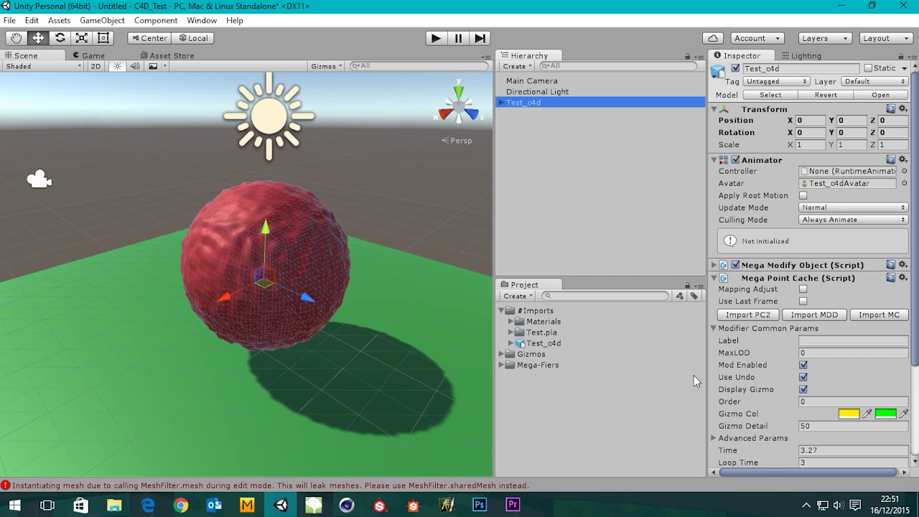
pyautogui.click(502, 103)
pyautogui.click(532, 114)
pyautogui.click(531, 123)
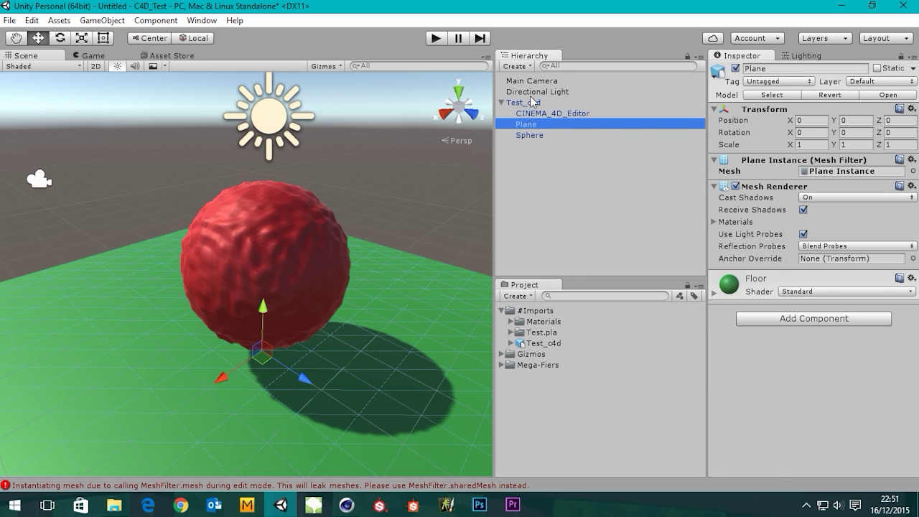
pyautogui.click(530, 103)
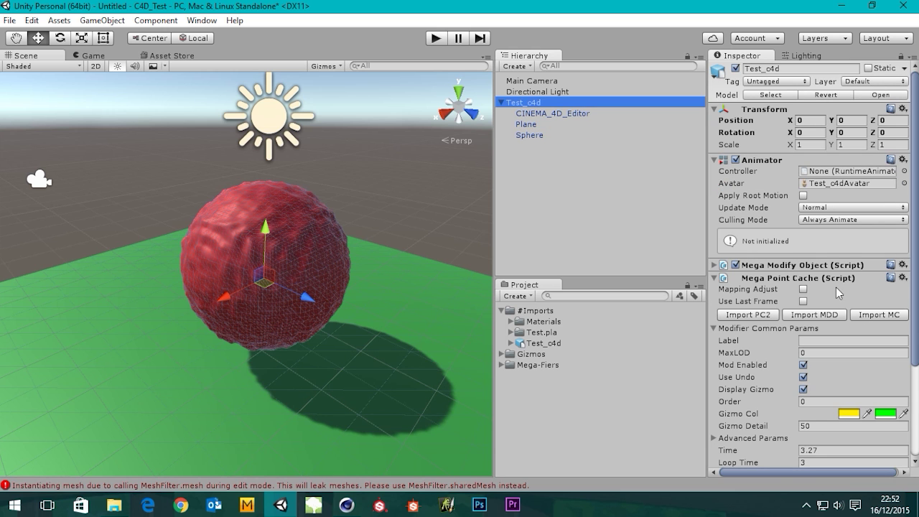
pyautogui.rightClick(800, 265)
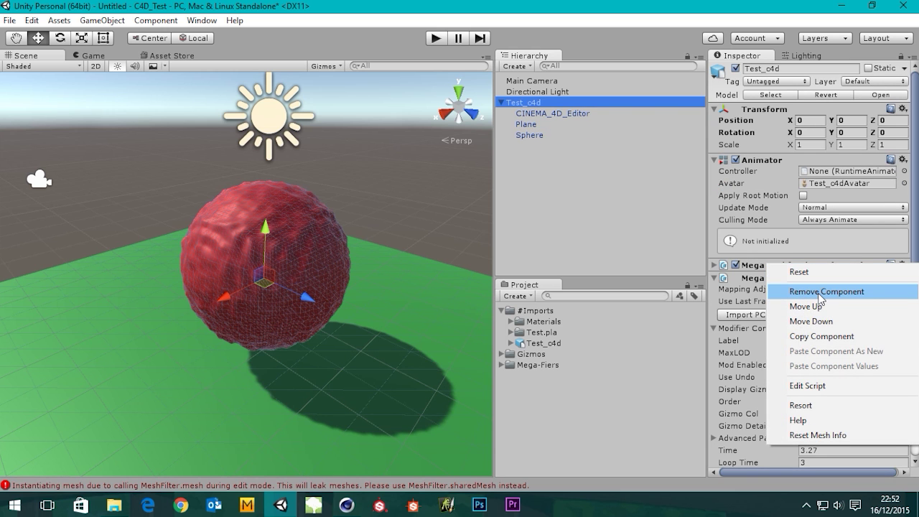
pyautogui.click(823, 294)
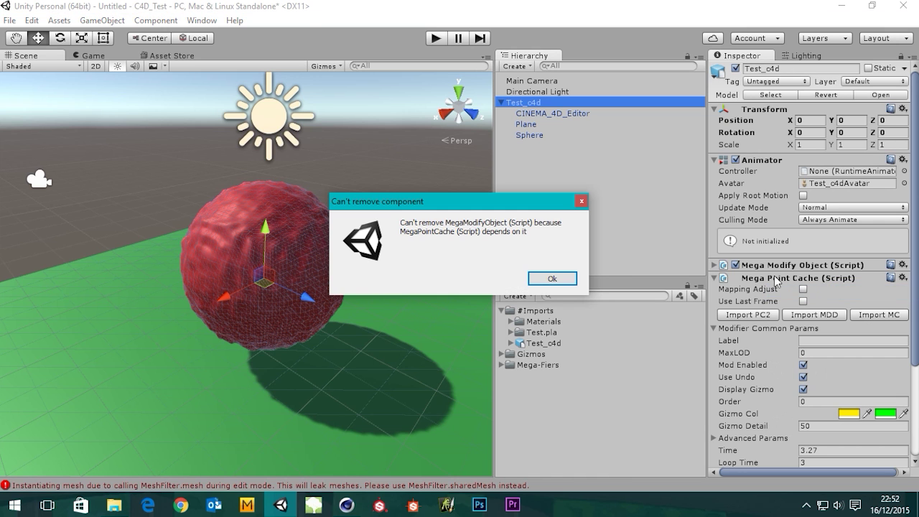
pyautogui.click(551, 279)
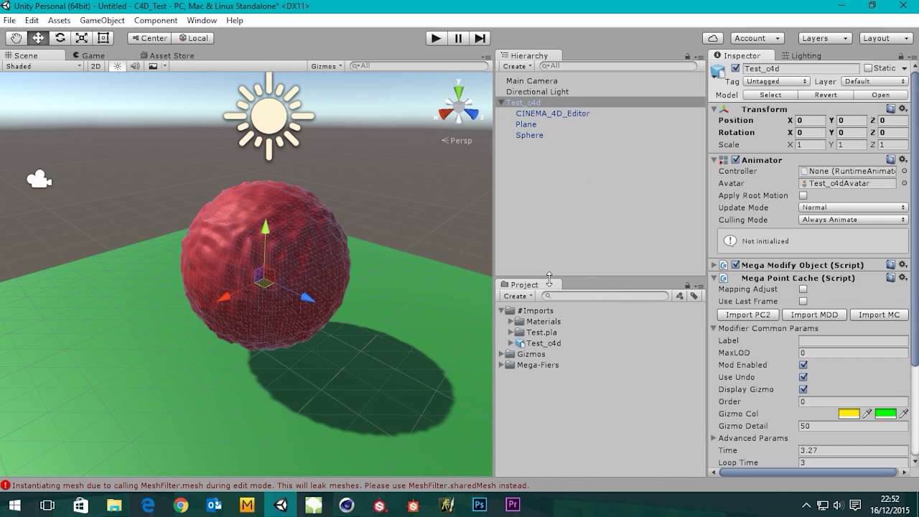
# Remove Mega Point Cache, then Mega Modify Object, from Test_c4d
pyautogui.rightClick(772, 279)
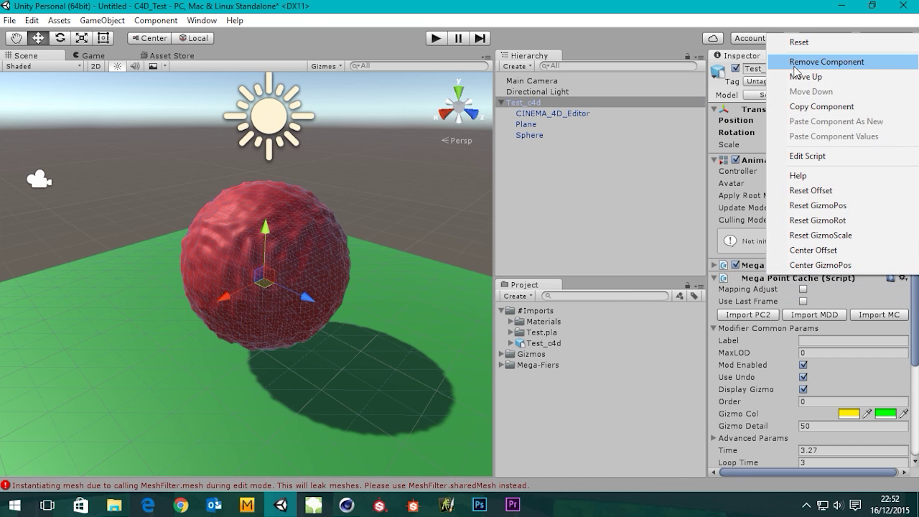
pyautogui.click(797, 64)
pyautogui.rightClick(767, 264)
pyautogui.click(825, 298)
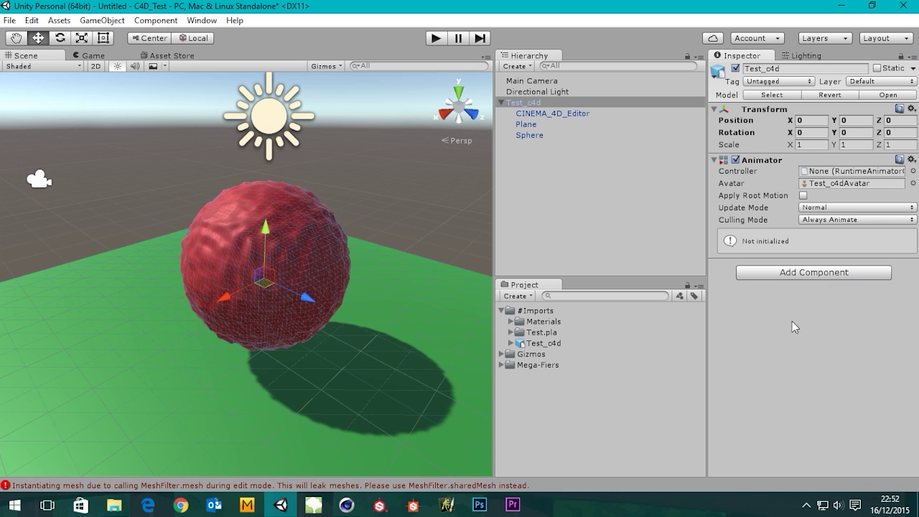
pyautogui.click(571, 170)
pyautogui.click(525, 102)
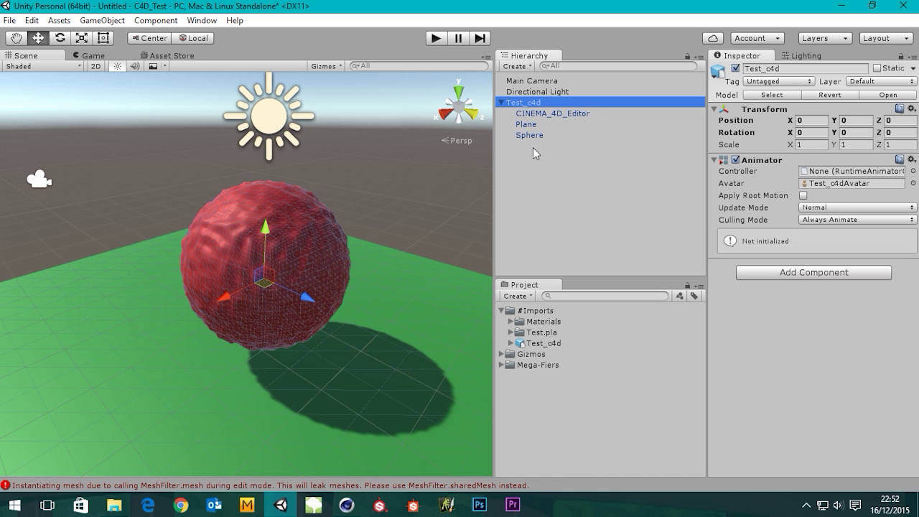
# Select the Sphere child and browse the Component menu's modifier options
pyautogui.click(533, 134)
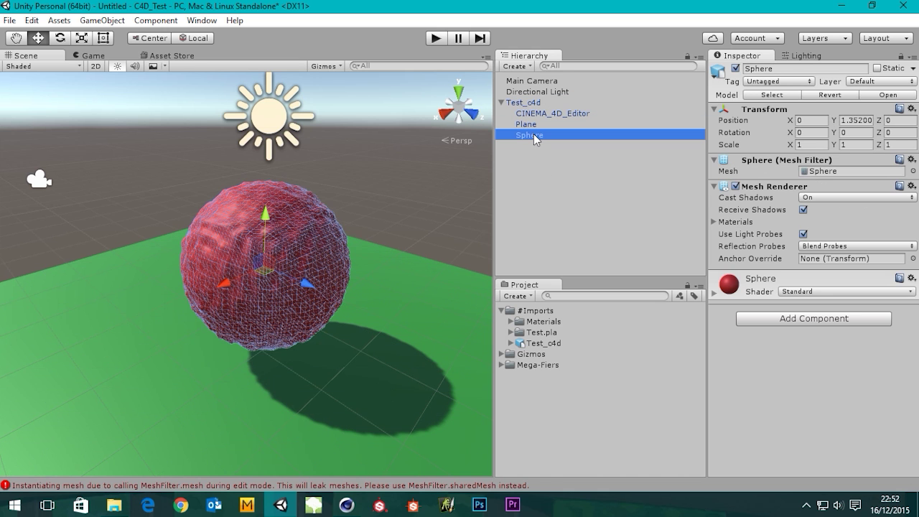
pyautogui.click(546, 151)
pyautogui.click(535, 136)
pyautogui.click(155, 20)
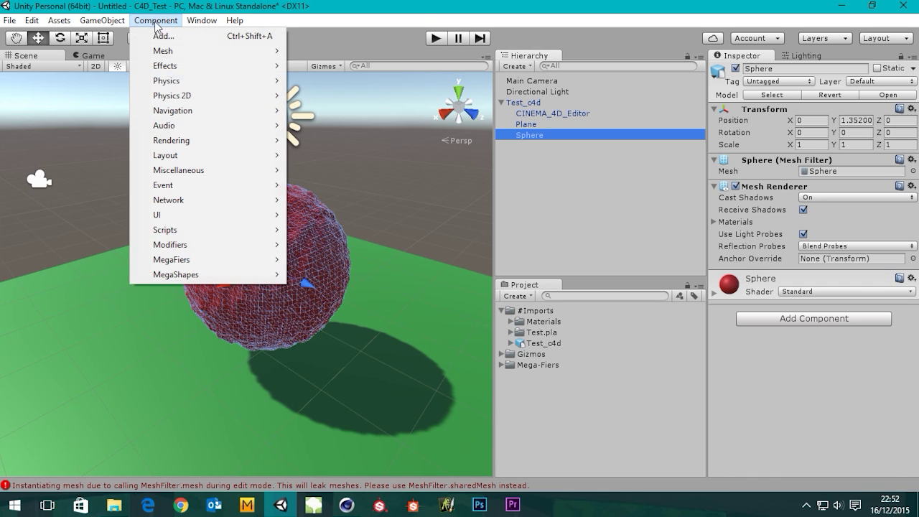
pyautogui.click(591, 232)
pyautogui.click(529, 134)
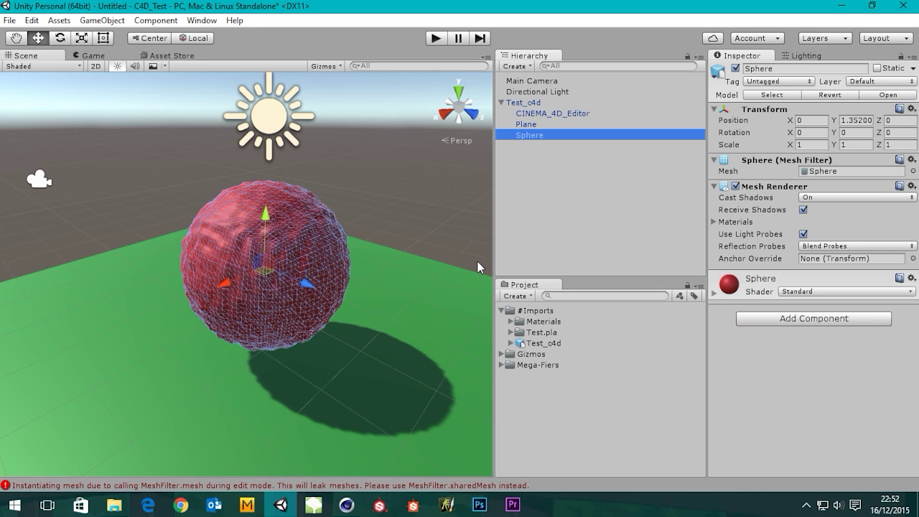
pyautogui.click(533, 104)
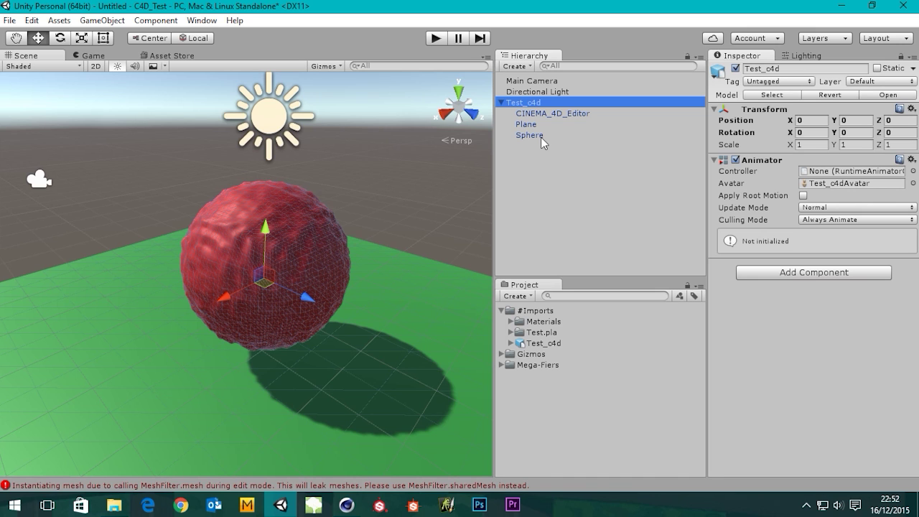
# Add the Point Cache modifier to the Sphere child and load Sphere.mc into it
pyautogui.click(540, 137)
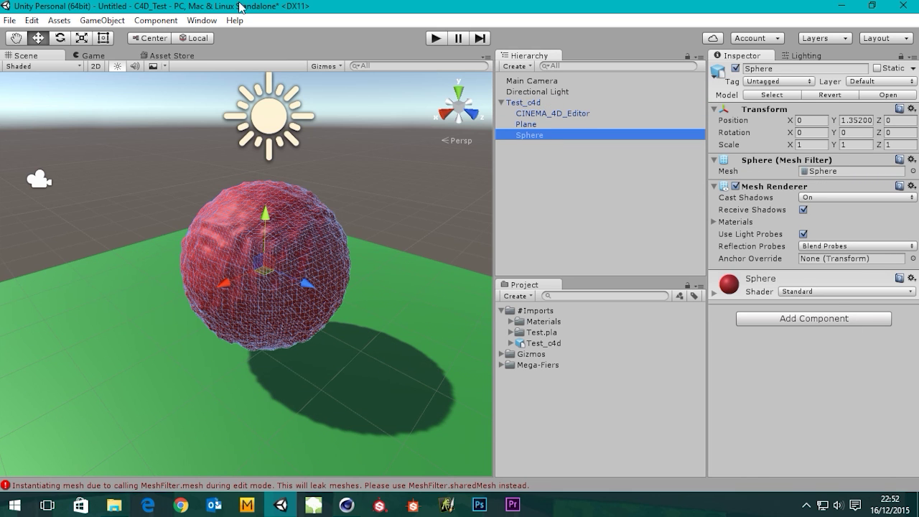
pyautogui.click(147, 20)
pyautogui.moveTo(230, 248)
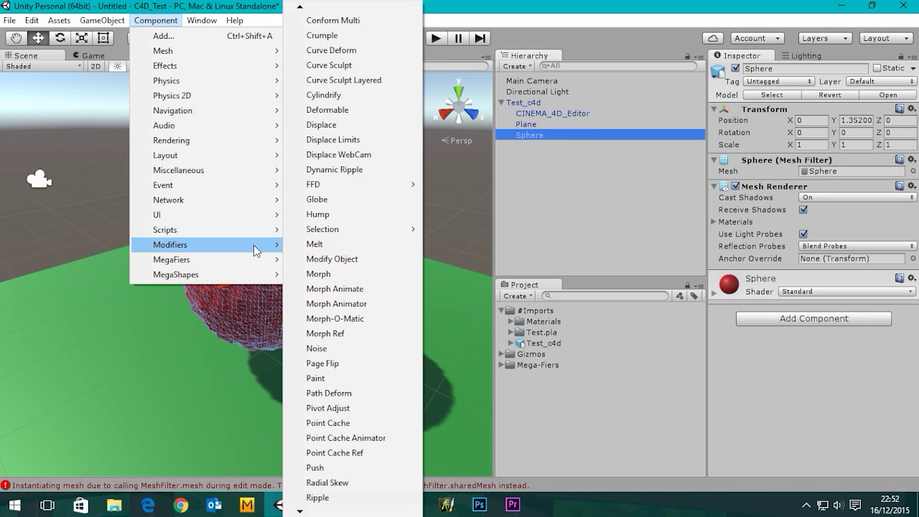
pyautogui.click(342, 424)
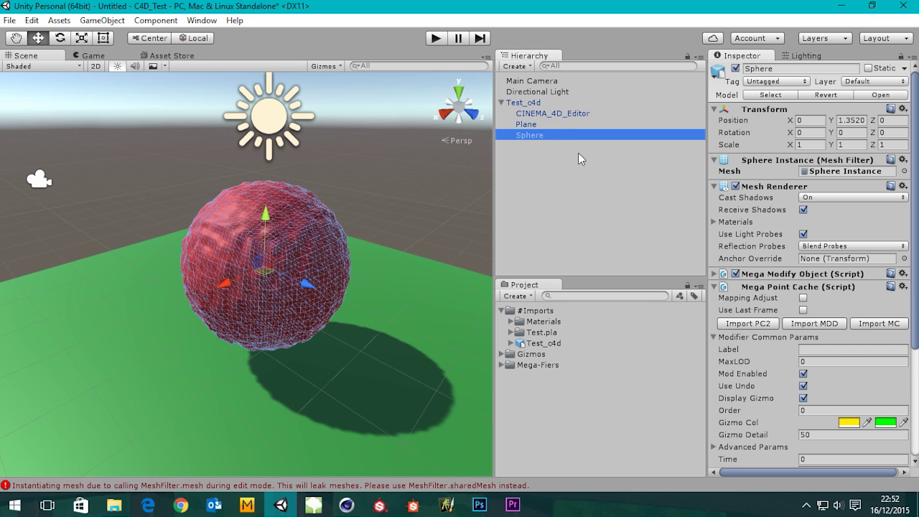
pyautogui.click(874, 323)
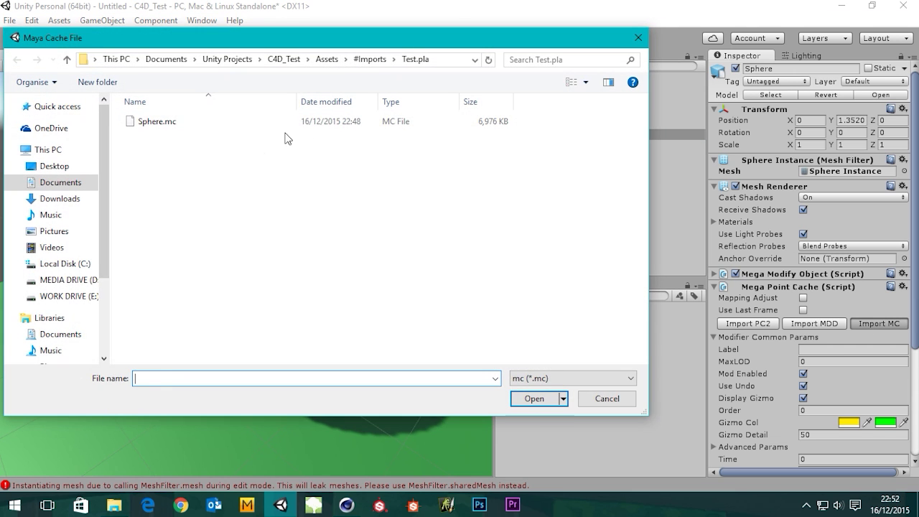
pyautogui.doubleClick(160, 122)
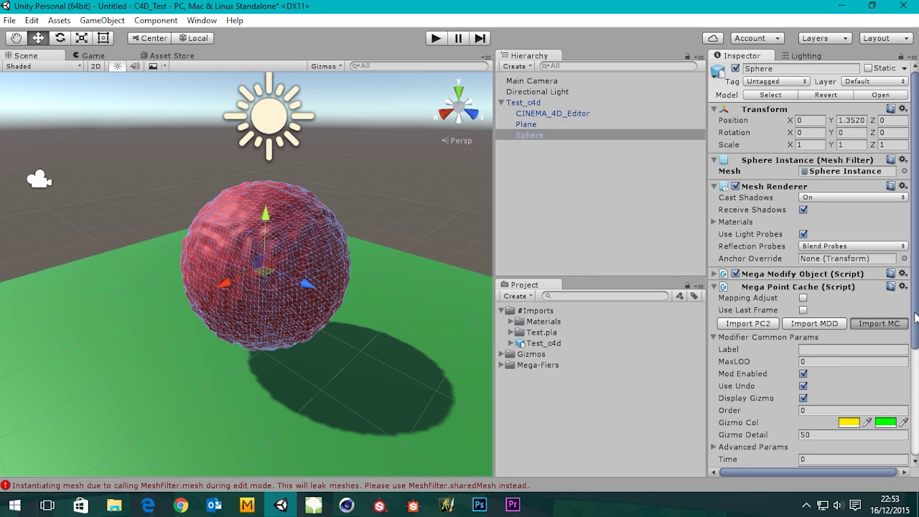
# Move Main Camera closer and higher to Y 1.28, Z -3.21, framing the sphere
pyautogui.scroll(-5, 916, 300)
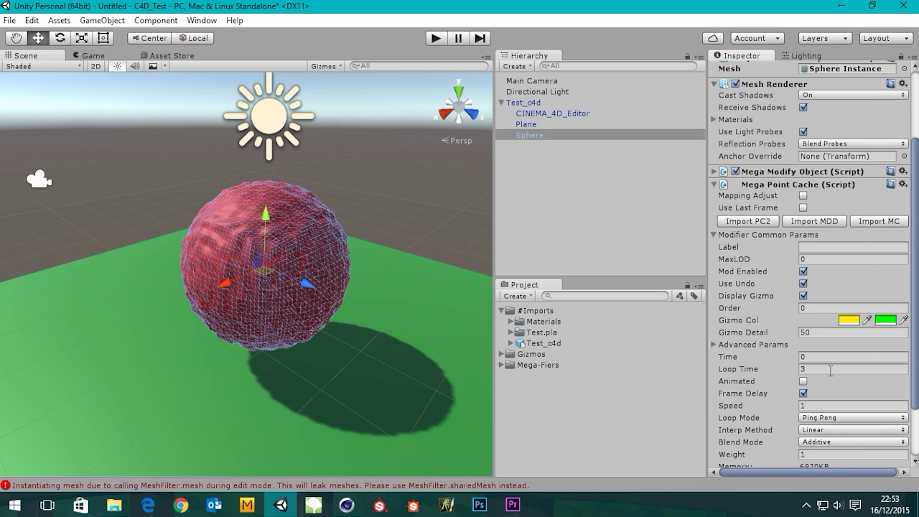
pyautogui.click(532, 81)
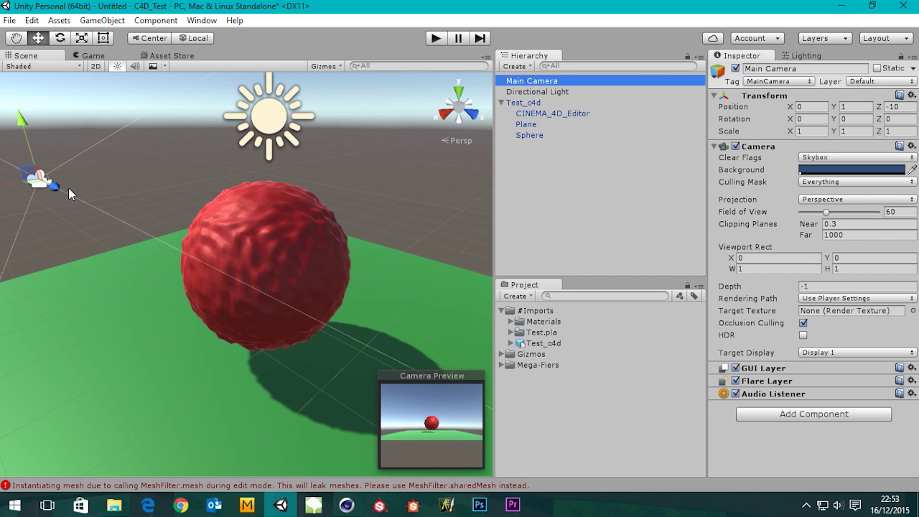
pyautogui.moveTo(57, 193); pyautogui.dragTo(116, 216)
pyautogui.moveTo(127, 175); pyautogui.dragTo(136, 161)
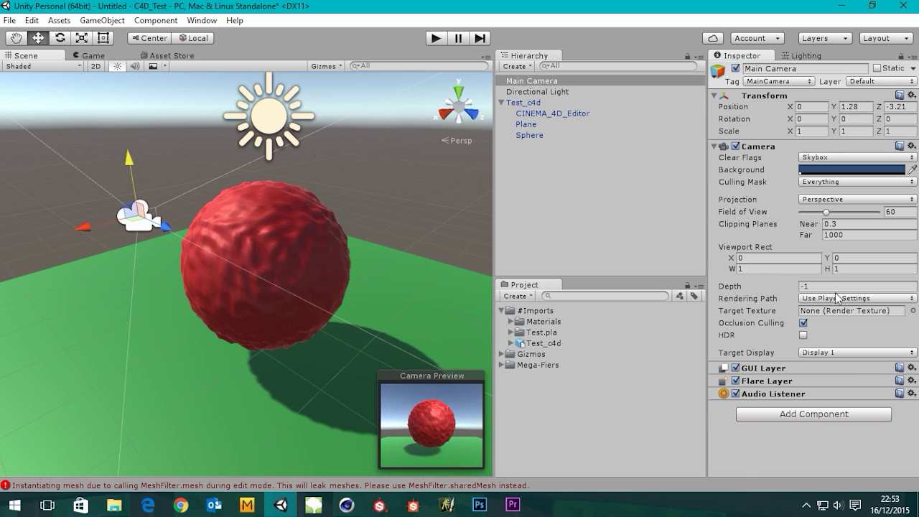
pyautogui.click(529, 135)
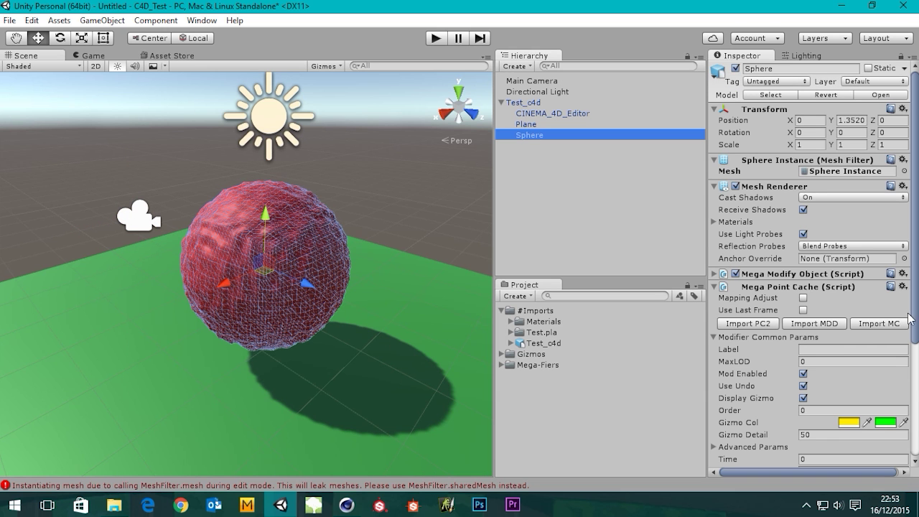
# Test-play the scene, then tick Animated on Mega Point Cache and play again
pyautogui.moveTo(913, 321); pyautogui.dragTo(915, 415)
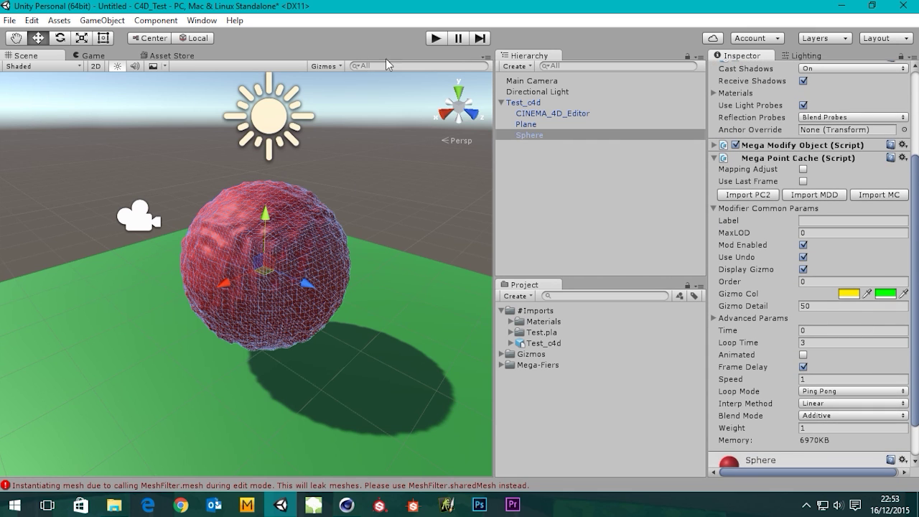
pyautogui.click(433, 39)
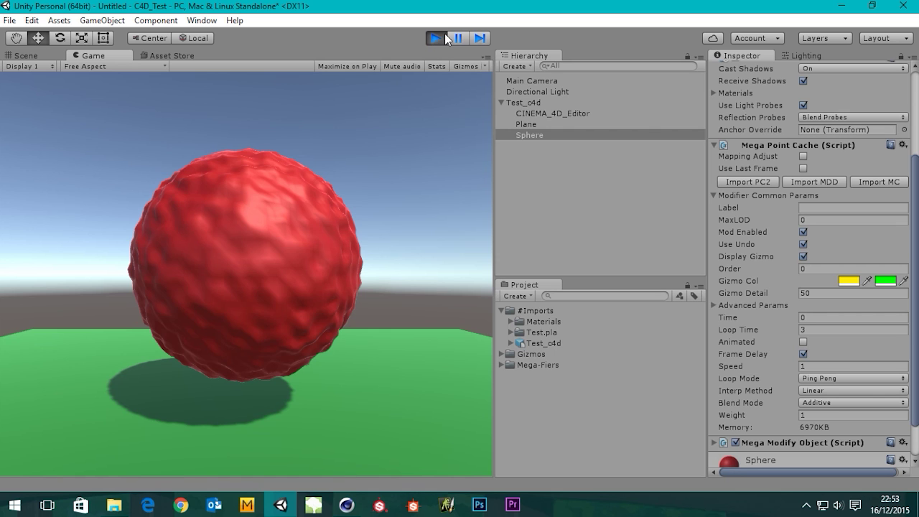
pyautogui.click(433, 38)
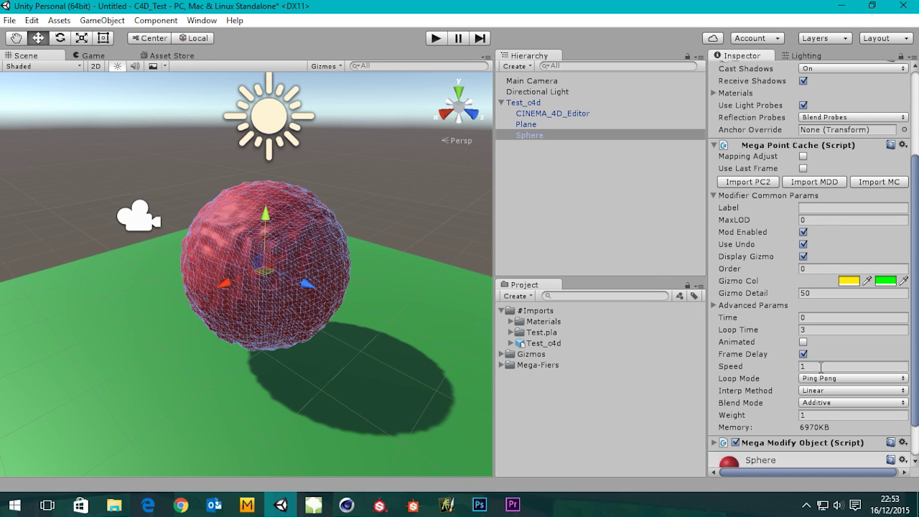
pyautogui.click(802, 343)
pyautogui.click(434, 39)
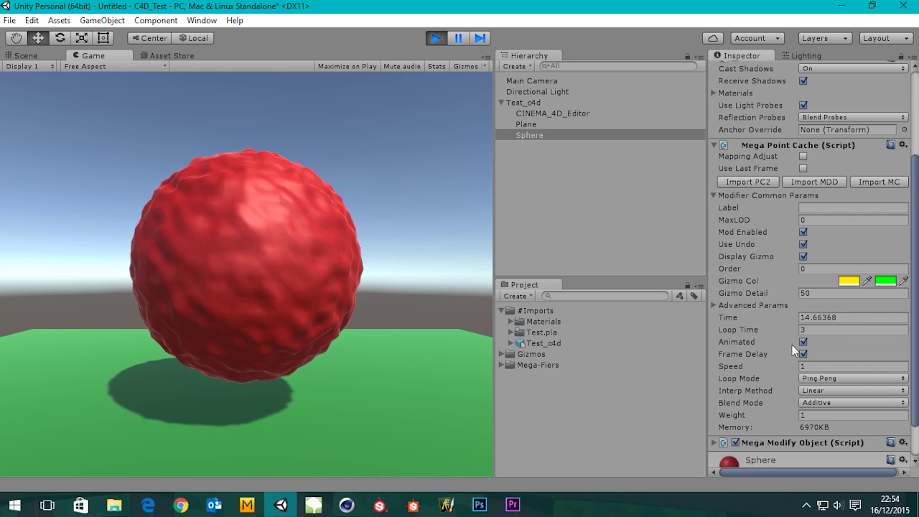
# Stop play, switch Mega Point Cache Loop Mode from Ping Pong to Loop, and replay
pyautogui.click(437, 38)
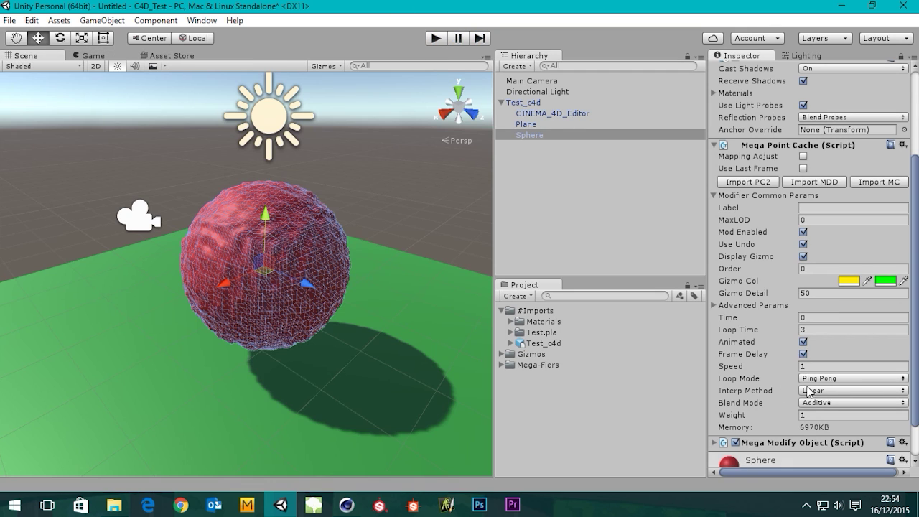
pyautogui.click(813, 385)
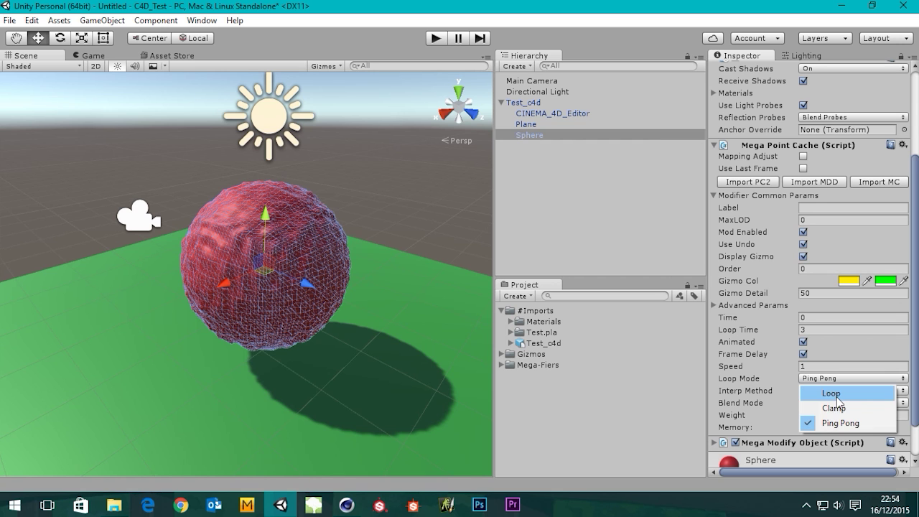
pyautogui.click(835, 394)
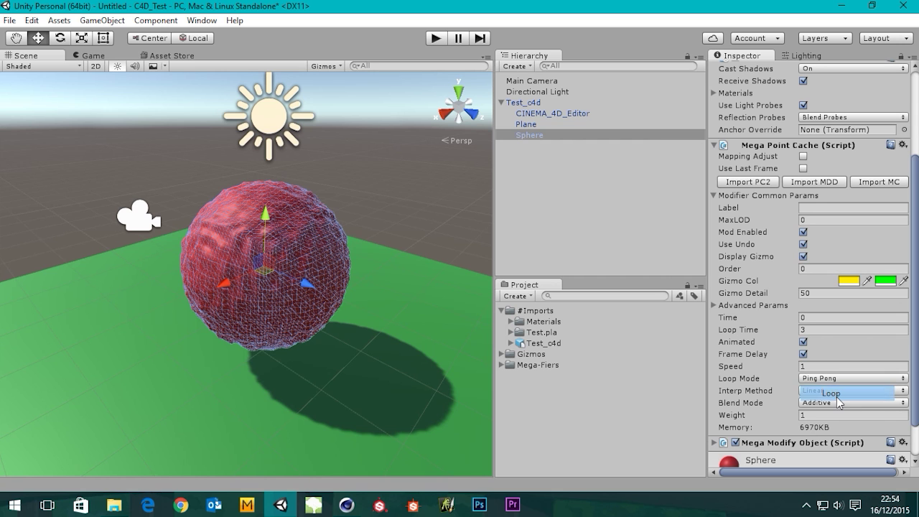
pyautogui.click(437, 38)
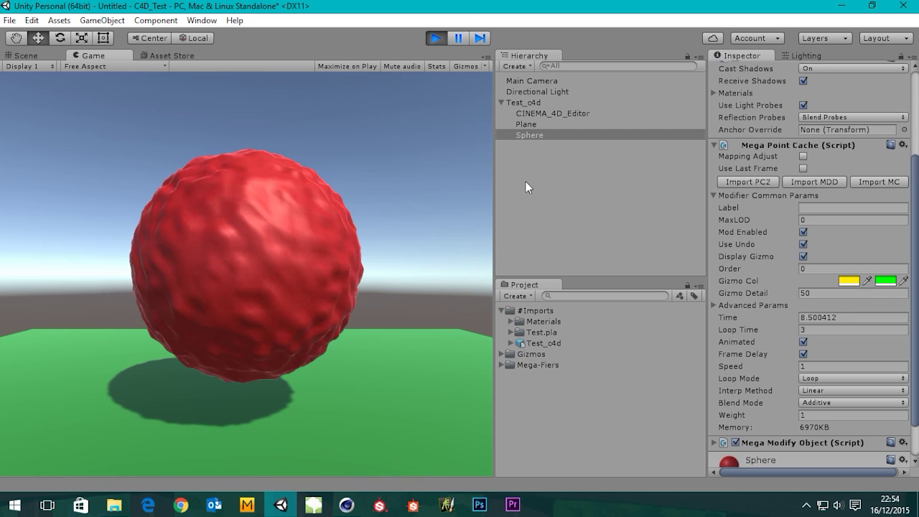
# Show the Scene view during play, deselect, and orbit to a level side view of the sphere
pyautogui.click(36, 56)
pyautogui.scroll(3, 330, 240)
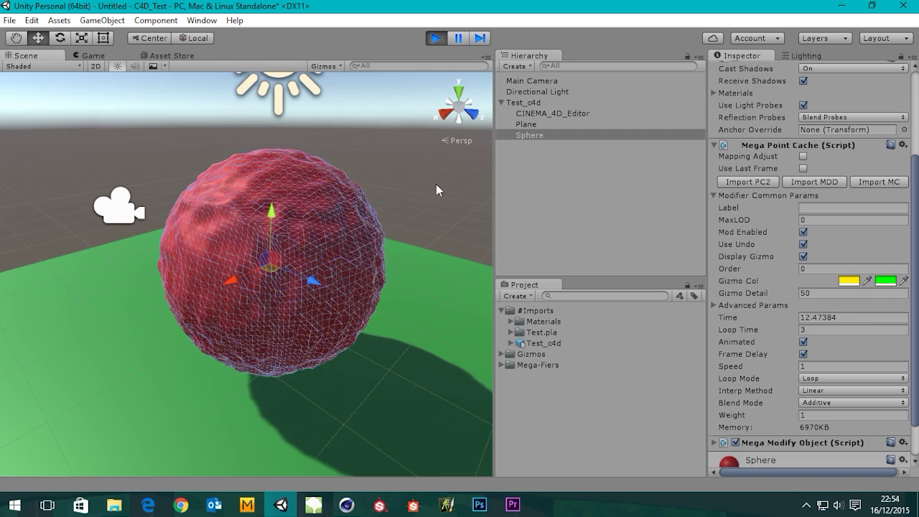
pyautogui.click(436, 184)
pyautogui.scroll(5, 287, 262)
pyautogui.keyDown('alt'); pyautogui.moveTo(272, 262); pyautogui.dragTo(318, 251); pyautogui.keyUp('alt')
pyautogui.scroll(-5, 287, 287)
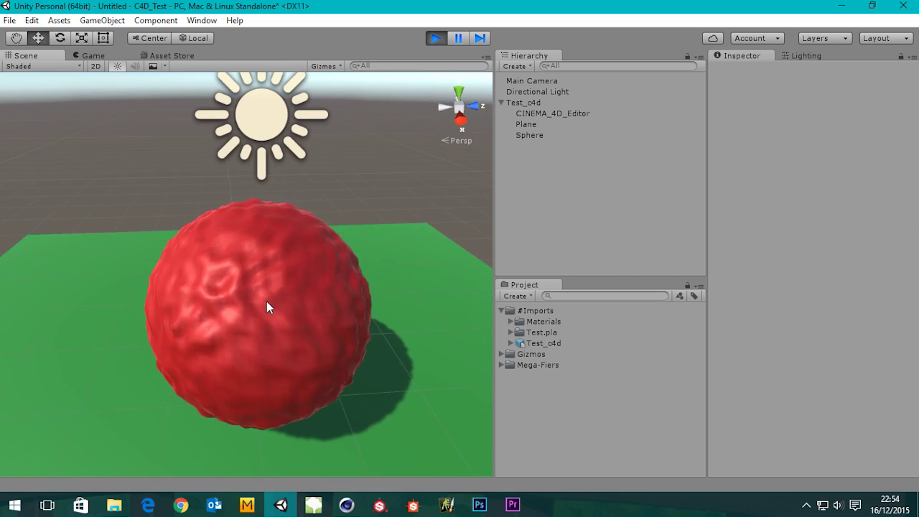
pyautogui.keyDown('alt'); pyautogui.moveTo(266, 308); pyautogui.dragTo(365, 204); pyautogui.keyUp('alt')
# Keep orbiting and zooming around the deforming sphere for a closer view
pyautogui.scroll(2, 313, 249)
pyautogui.keyDown('alt'); pyautogui.moveTo(314, 250); pyautogui.dragTo(252, 246); pyautogui.keyUp('alt')
pyautogui.scroll(-2, 309, 240)
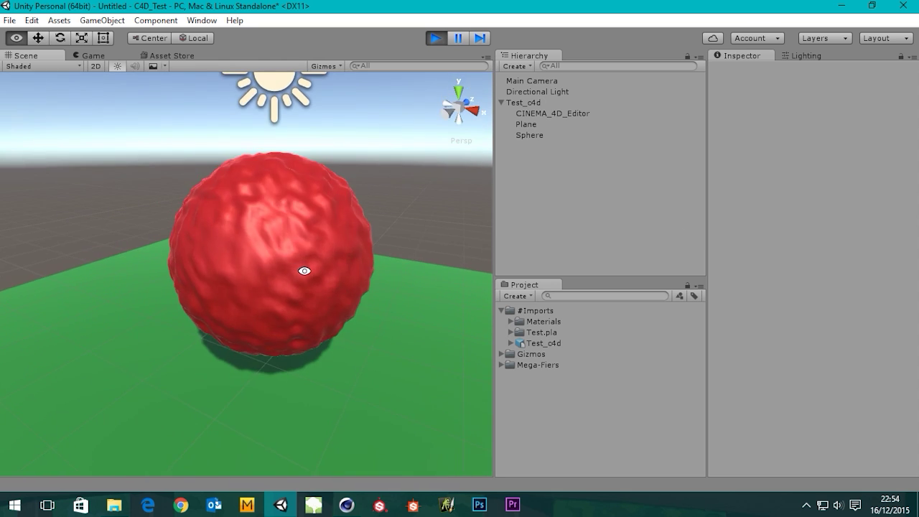
pyautogui.scroll(2, 294, 246)
pyautogui.scroll(-3, 290, 251)
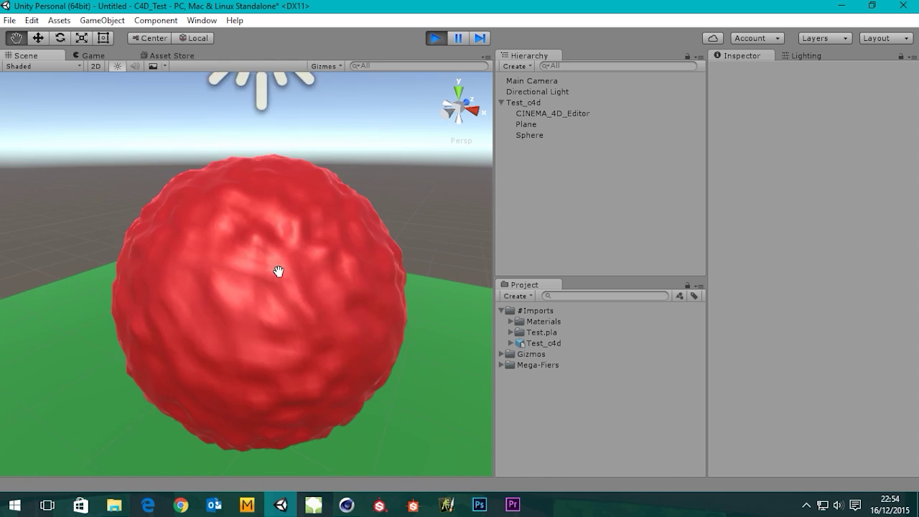
pyautogui.keyDown('alt'); pyautogui.moveTo(288, 264); pyautogui.dragTo(525, 247); pyautogui.keyUp('alt')
pyautogui.keyDown('alt'); pyautogui.moveTo(203, 236); pyautogui.dragTo(337, 239); pyautogui.keyUp('alt')
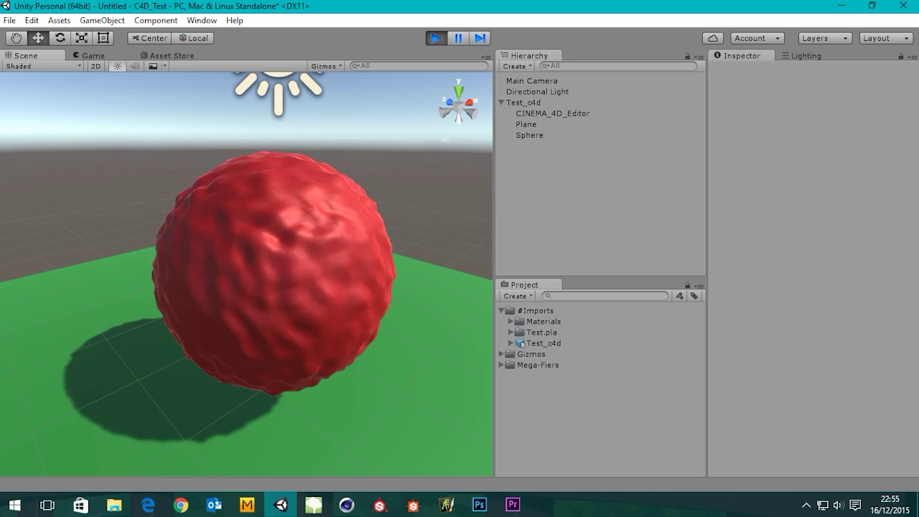
# Switch to the Mega-Fiers Asset Store browser window, restore it, move it aside, and minimize it
pyautogui.hotkey('alt', 'Tab')
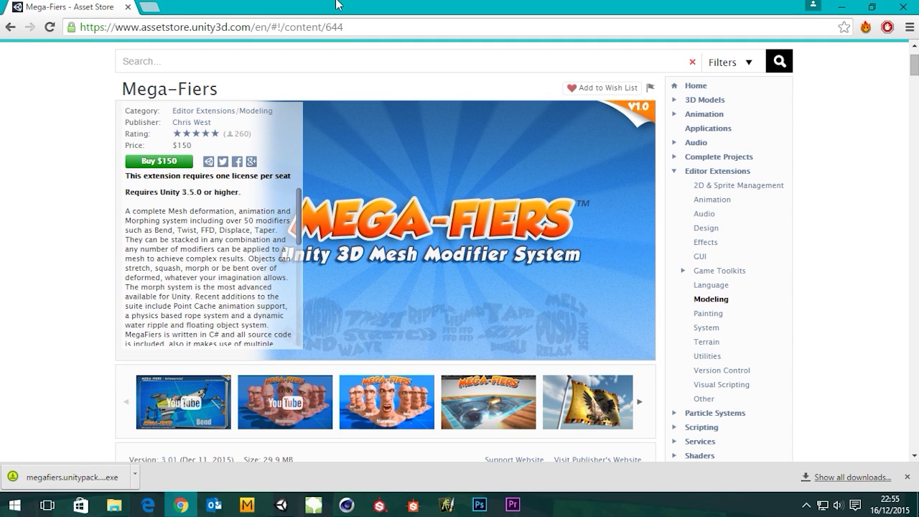
pyautogui.moveTo(337, 4); pyautogui.dragTo(915, 222)
pyautogui.press('super+Down')
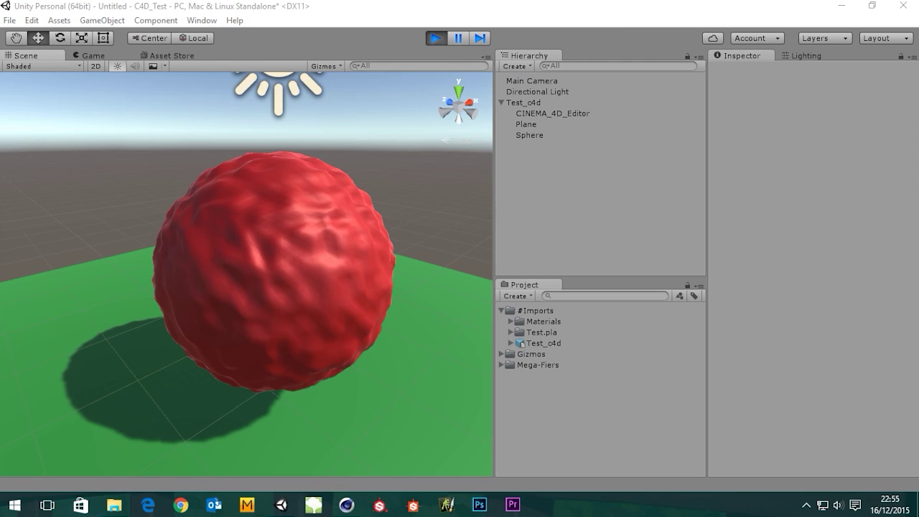
# Return focus to the Unity editor showing the red sphere looping its Sphere.mc cache
pyautogui.click(400, 301)
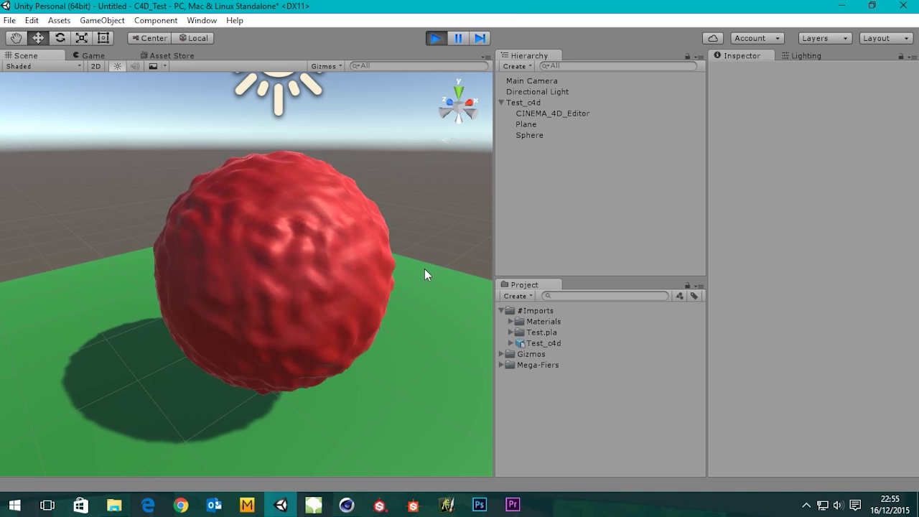